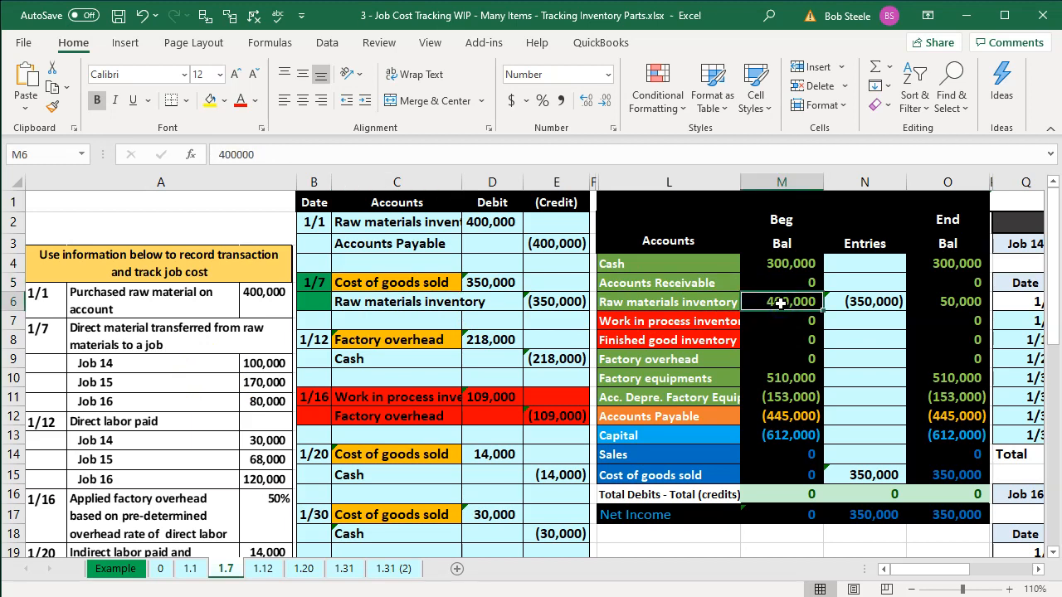
- Examine the work in process inventory account and the cost of goods sold entry in the 1.7 worksheet's trial balance
left_click(715, 324)
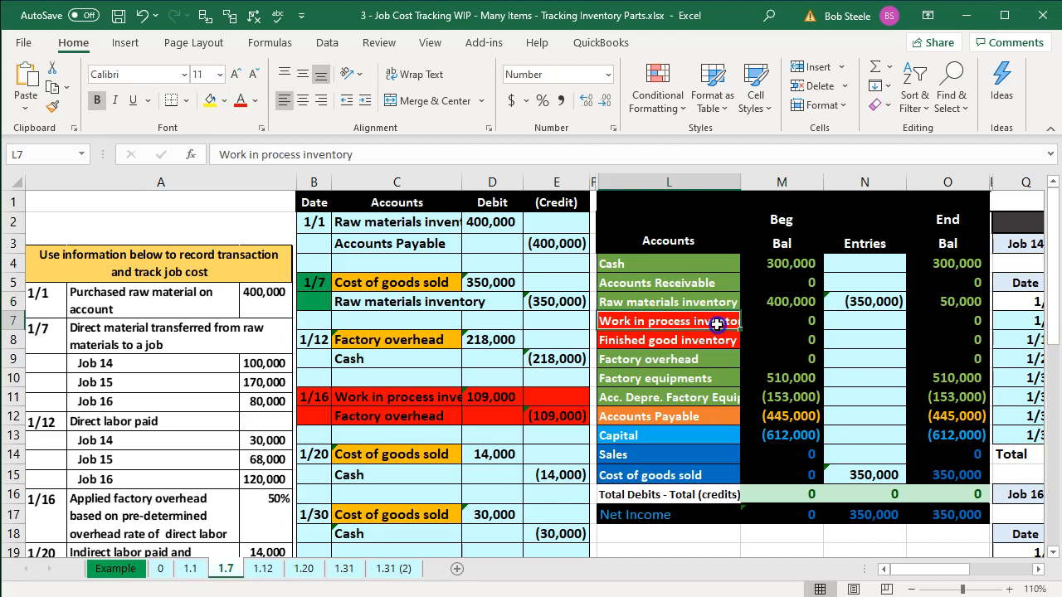
left_click(852, 481)
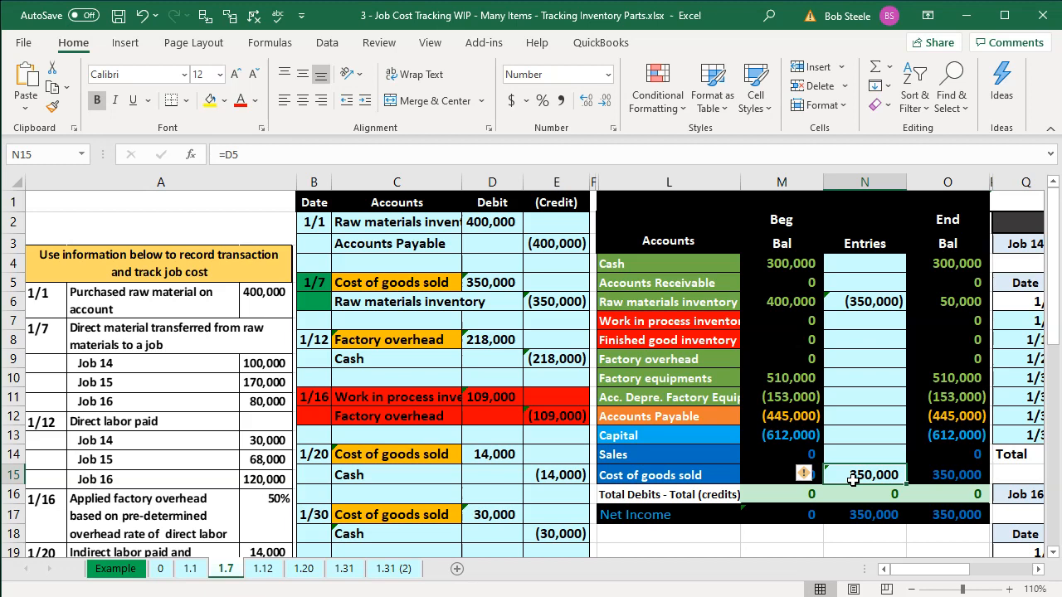
key("Right")
key("Right")
key("Right")
key("Right")
key("Right")
key("Right")
key("Right")
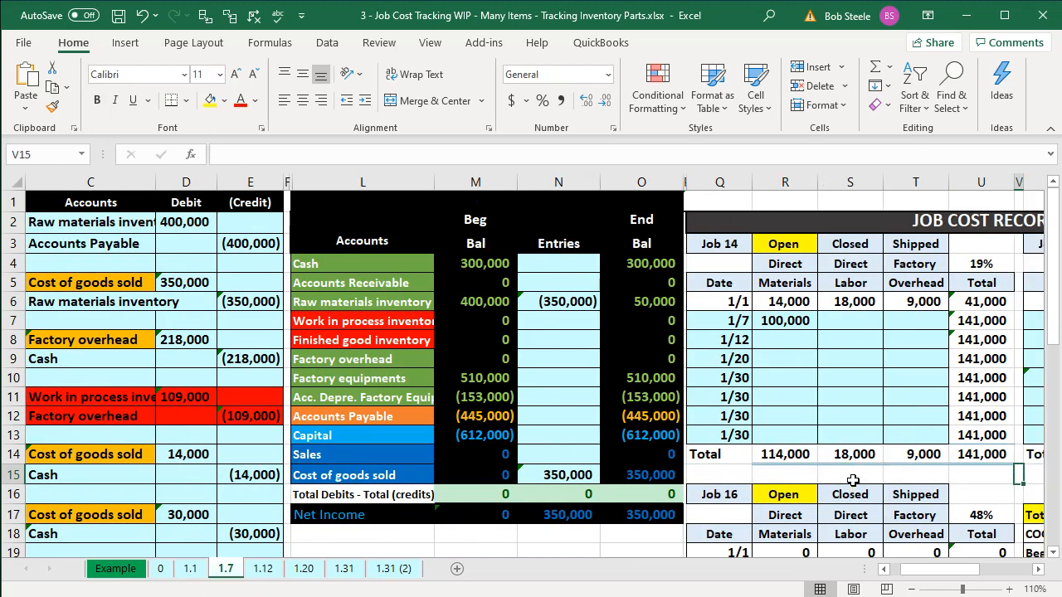
- Trace the 1/7 journal entry through the raw materials inventory and cost of goods sold rows to their ending balances
left_click(550, 301)
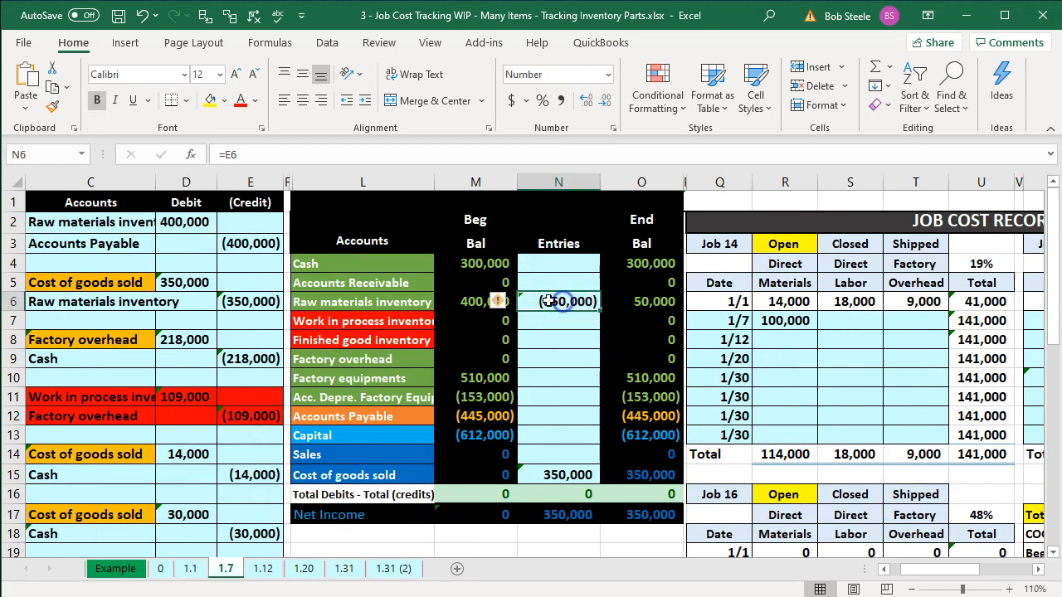
left_click(458, 301)
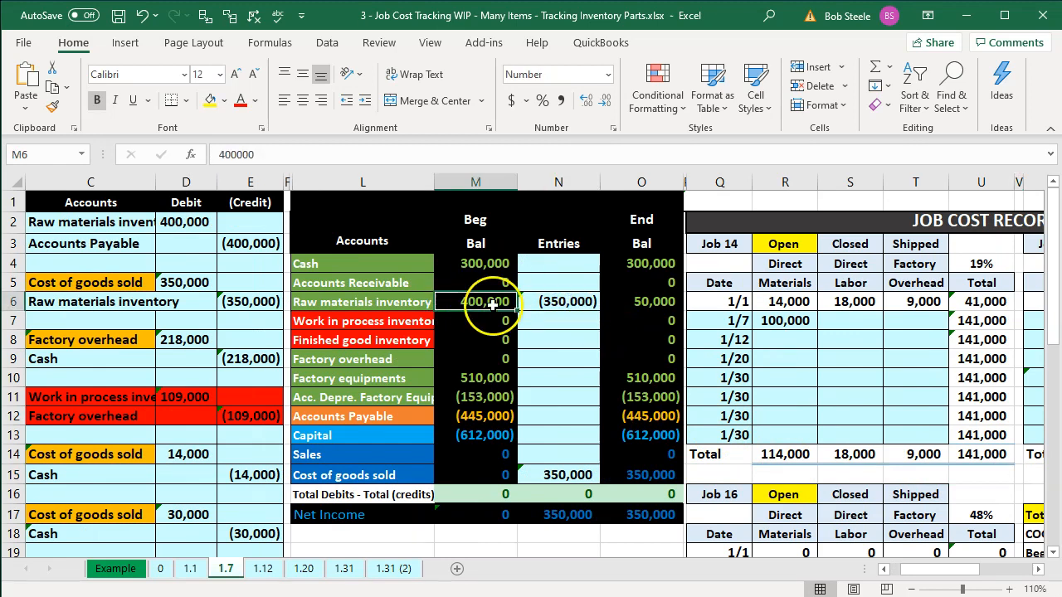
left_click(571, 301)
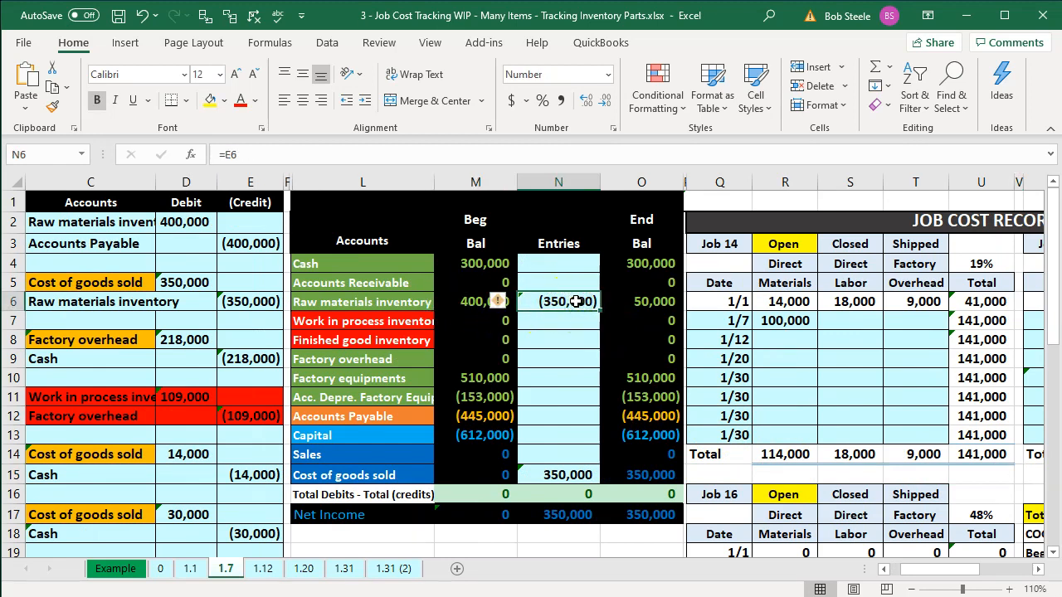
left_click(624, 299)
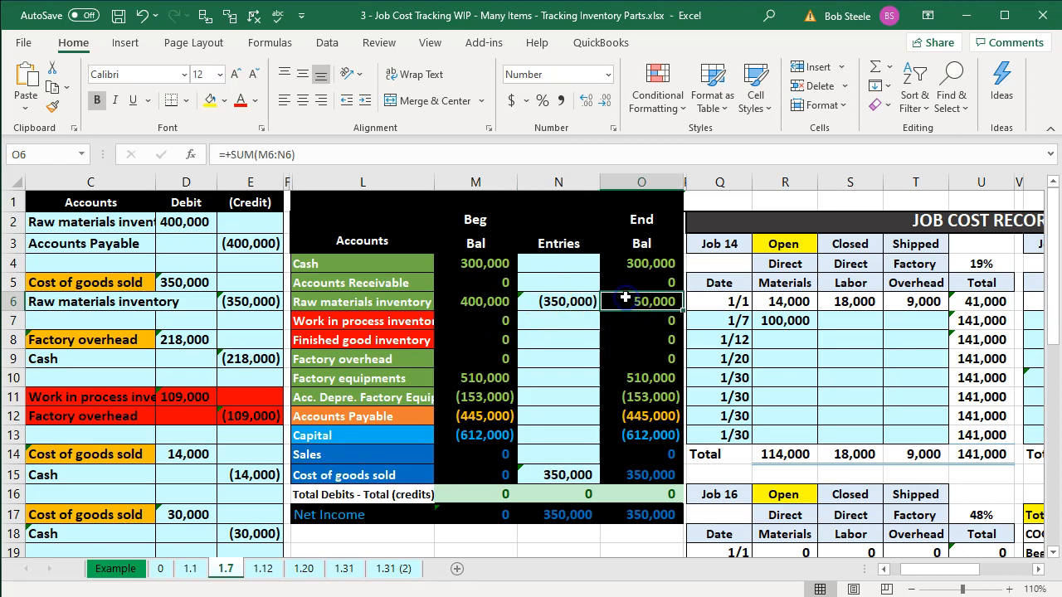
left_click(495, 471)
left_click(542, 469)
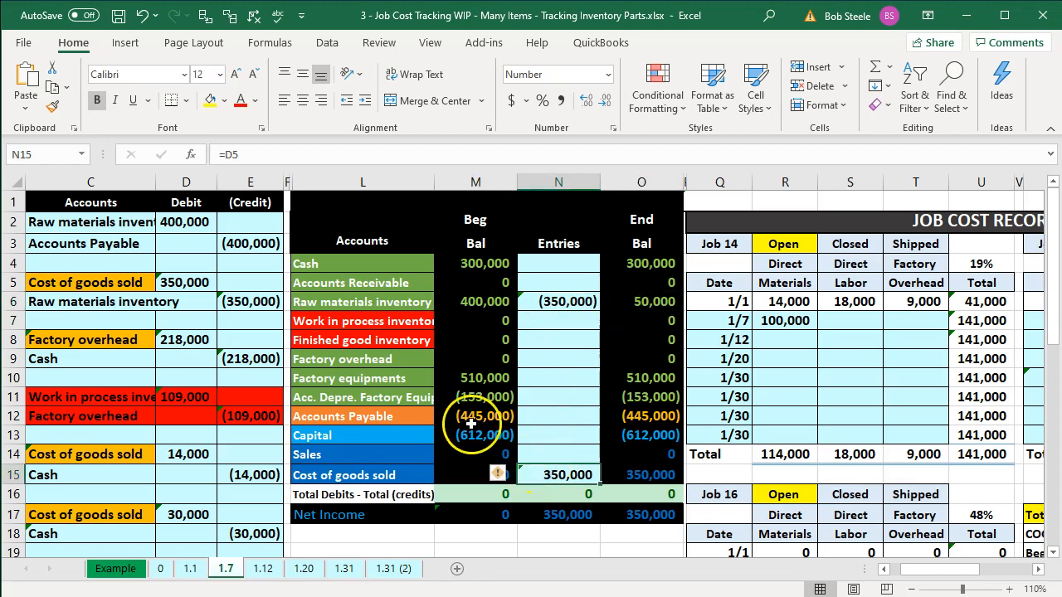
left_click(237, 301)
left_click(201, 283)
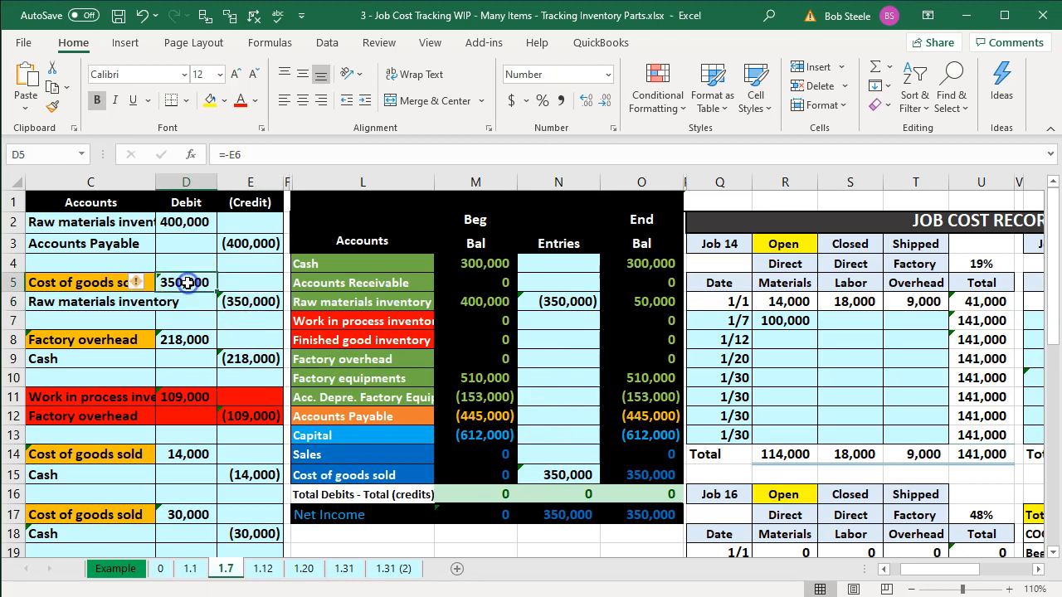
left_click(632, 475)
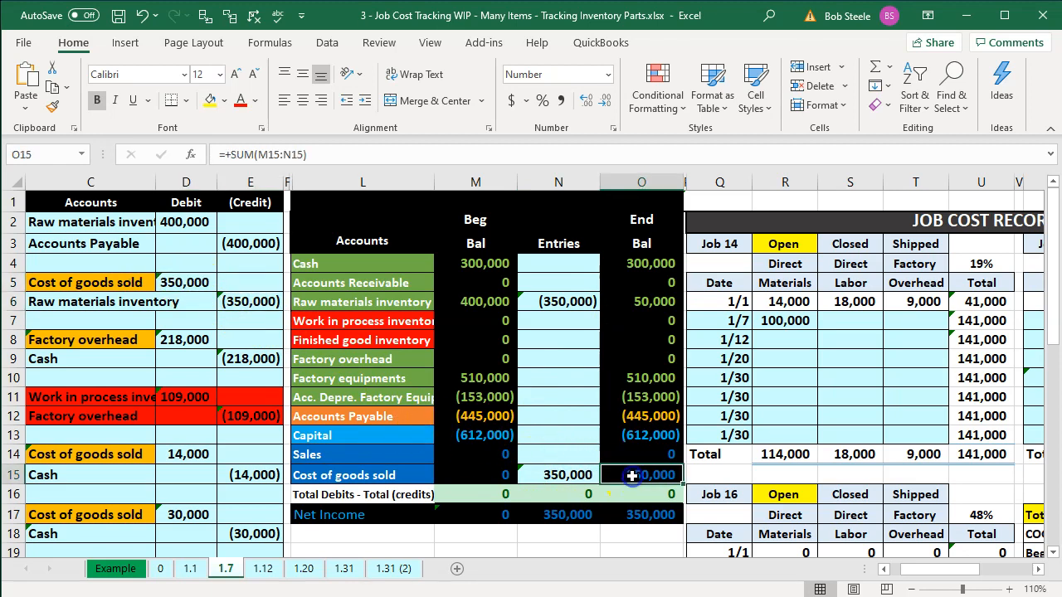
- Sum the 1/7 direct materials of Jobs 14, 15 and 16 and compare them with the cost of goods sold ending balance
left_click(798, 362)
key("Right")
key("Right")
key("Right")
key("Right")
key("Right")
key("Right")
key("Right")
key("Right")
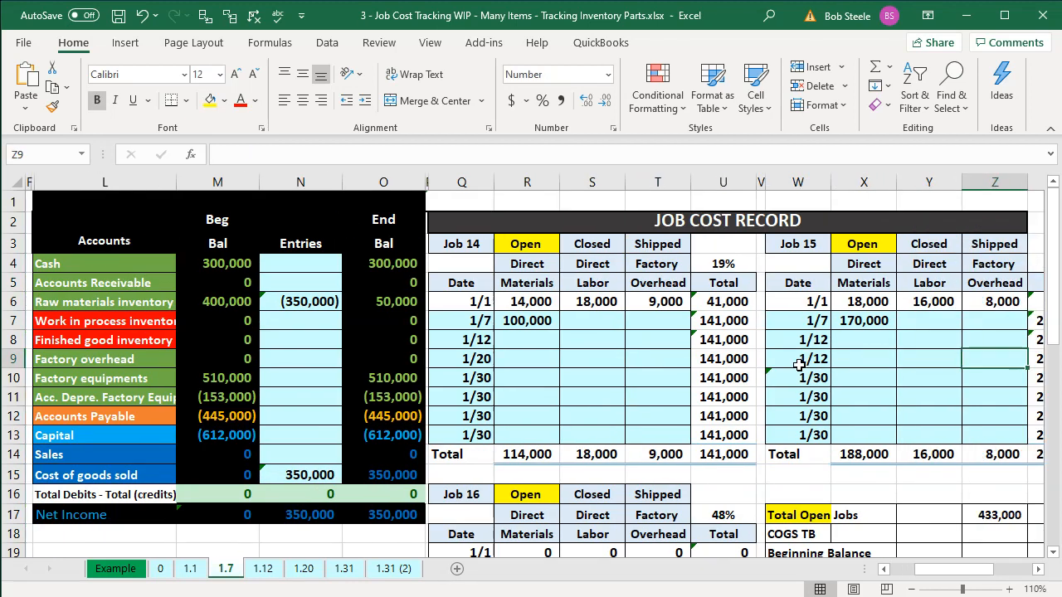
left_click(533, 322)
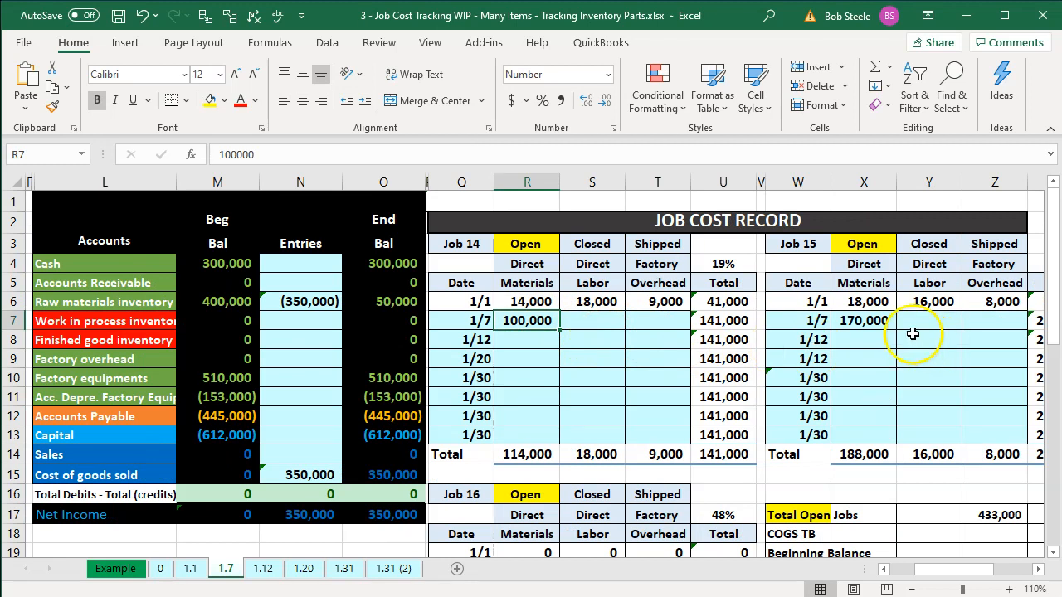
left_click(875, 321)
scroll(874, 325, "down", 1)
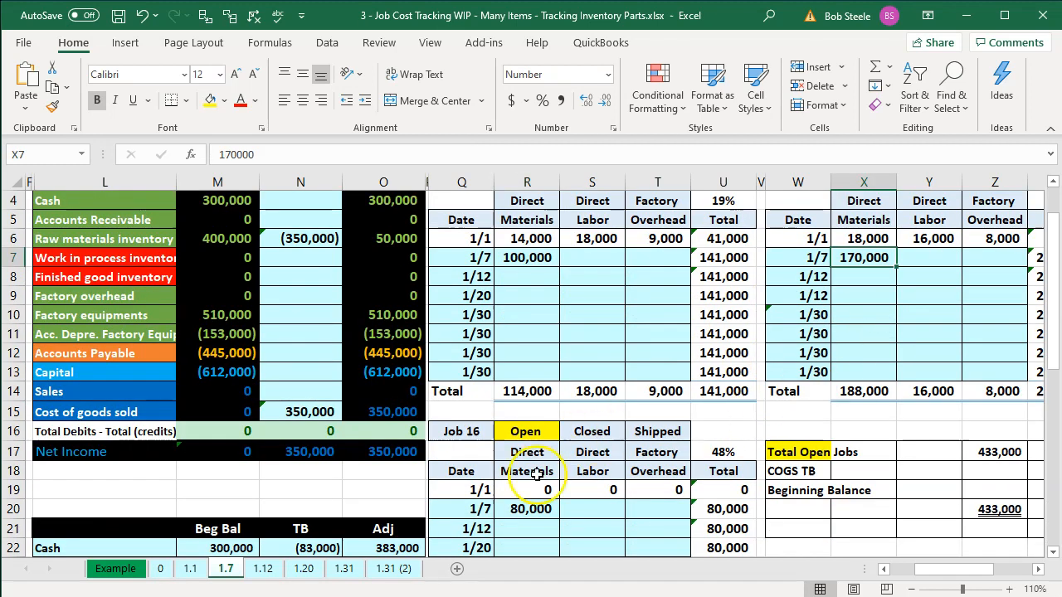
left_click(526, 507)
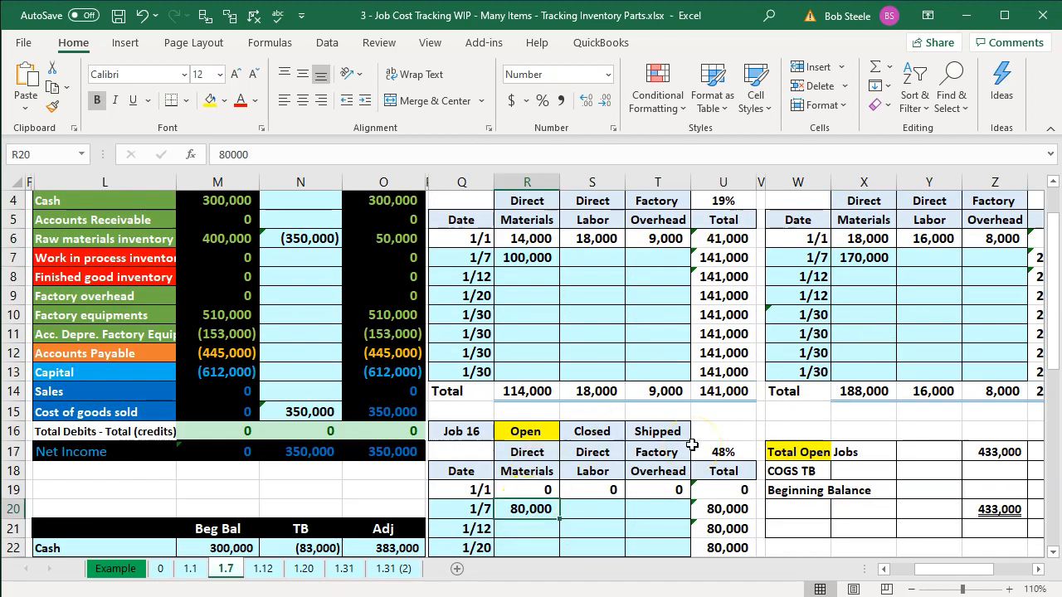
left_click(531, 258, "ctrl")
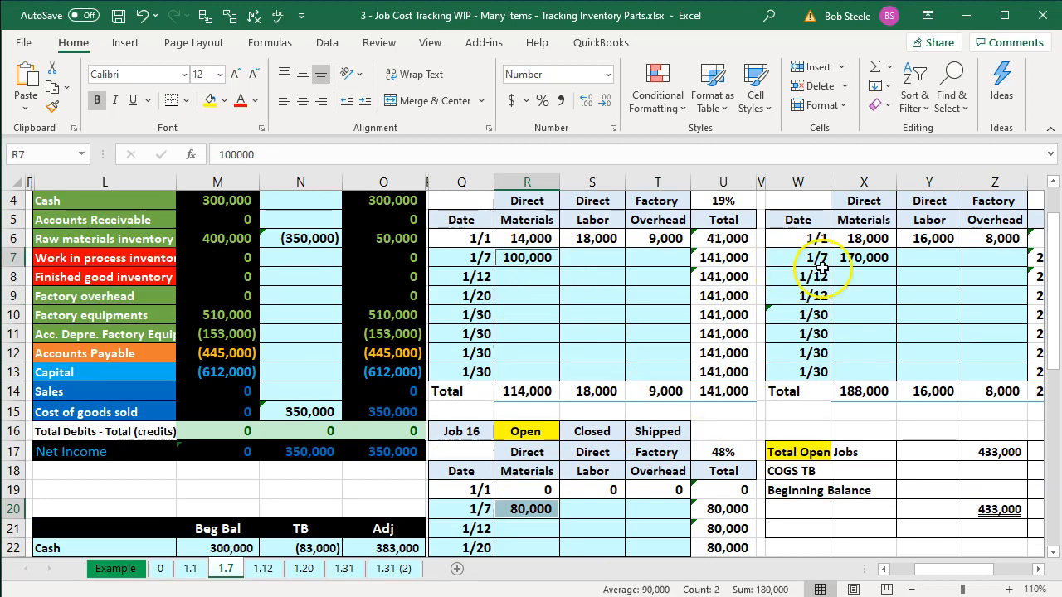
left_click(876, 258, "ctrl")
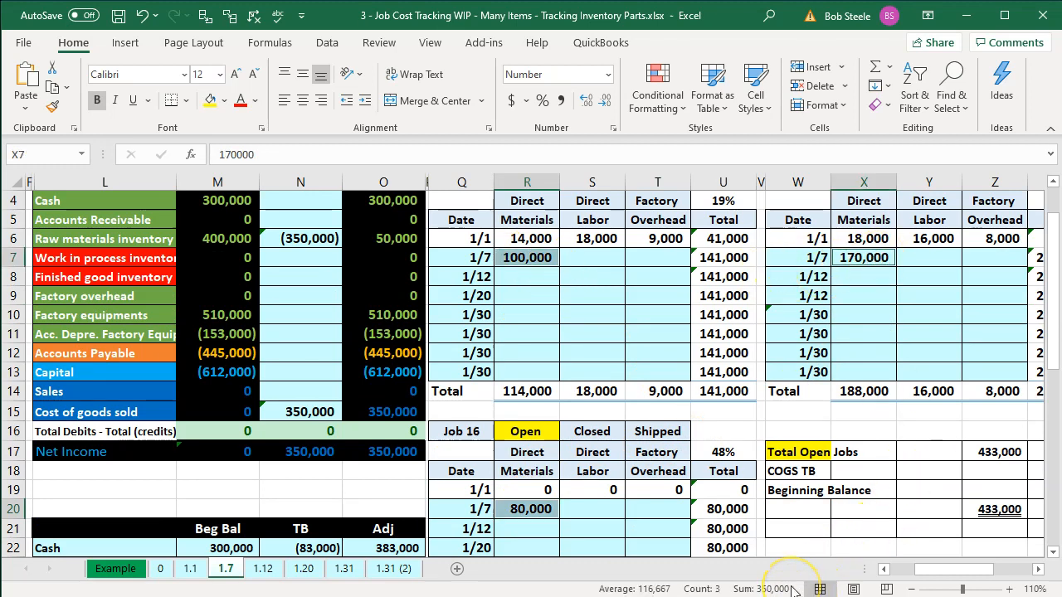
left_click(834, 475)
left_click(391, 412)
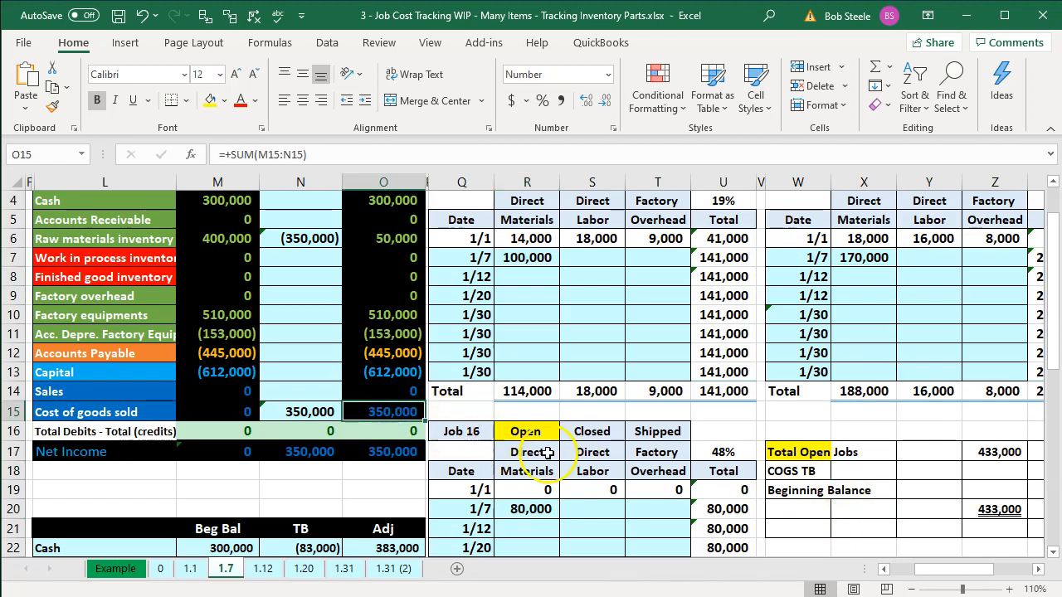
- Inspect the total open jobs, COGS TB and beginning balance formulas in the reconciliation below the Job 15 record
left_click(782, 489)
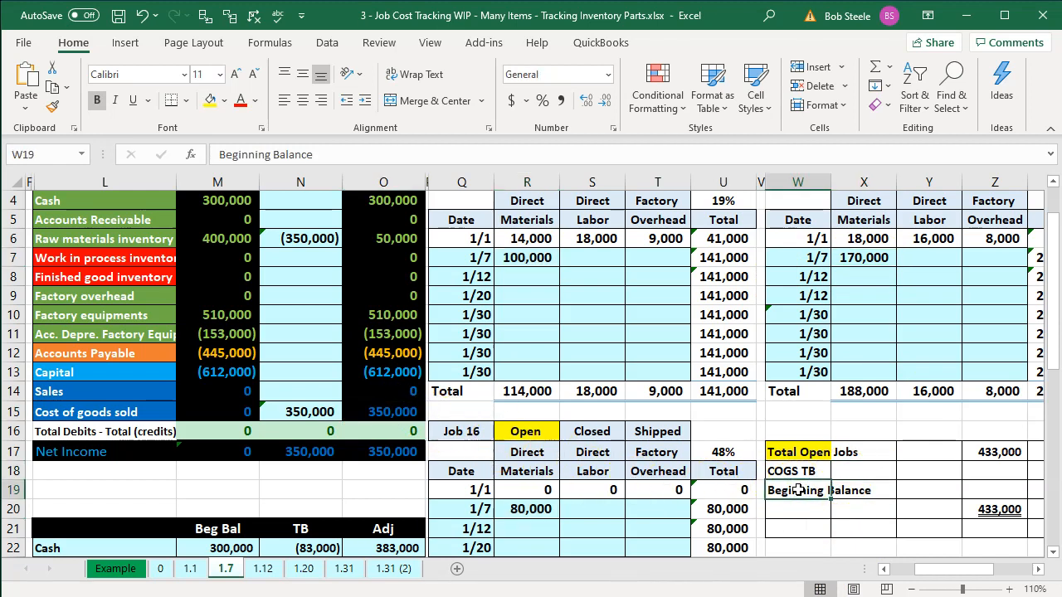
key("Right")
key("Right")
key("Right")
key("Right")
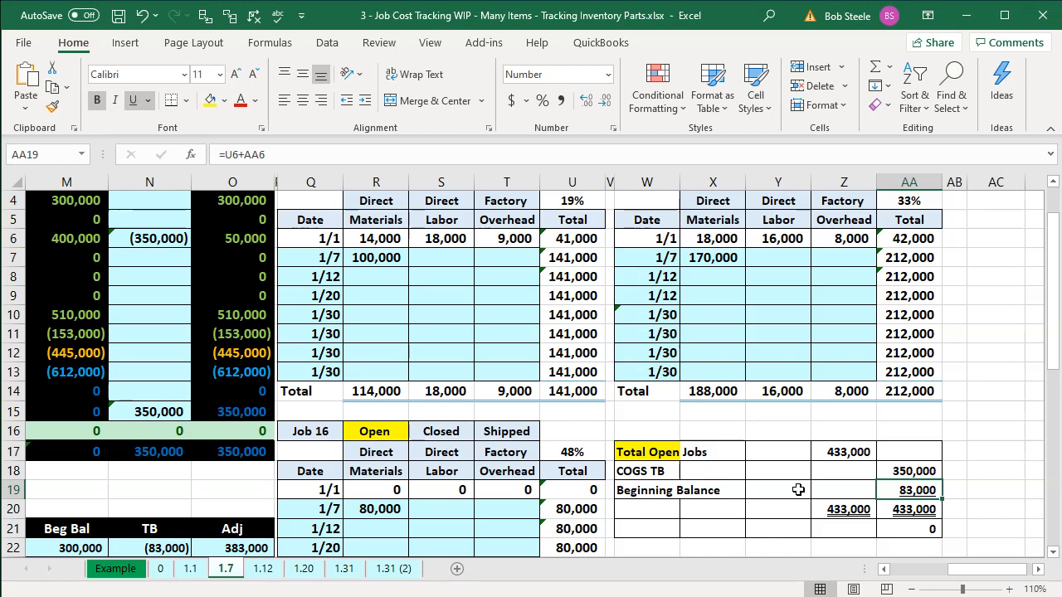
left_click(844, 452)
double_click(843, 451)
scroll(842, 446, "down", 2)
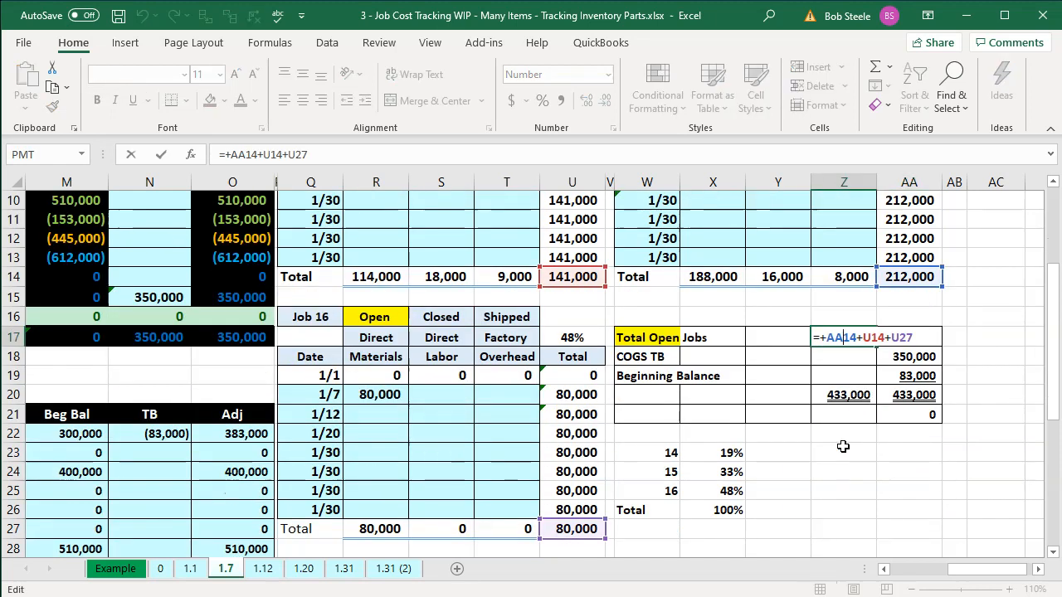
key("Return")
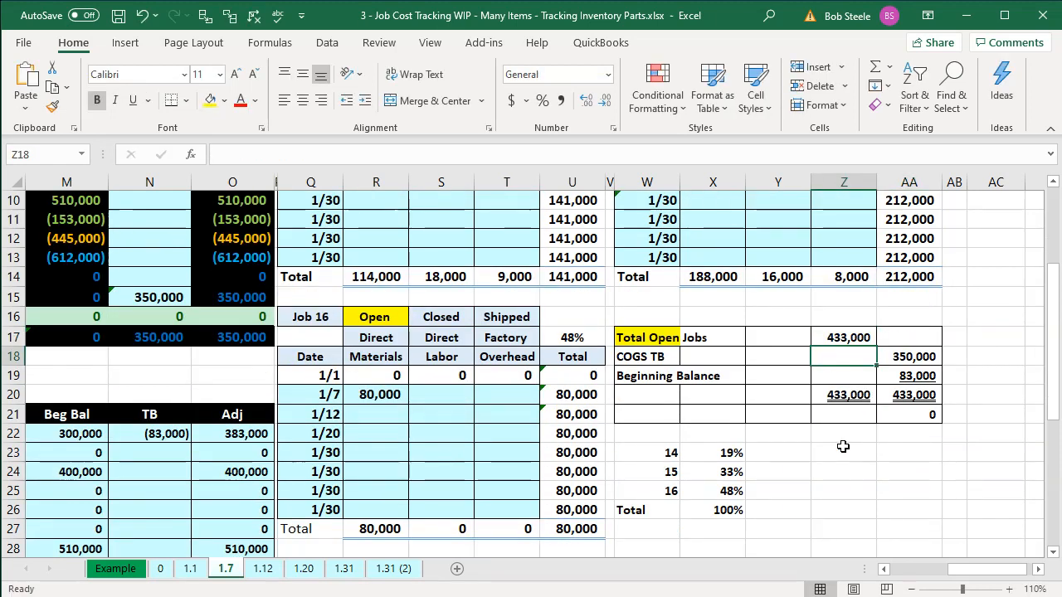
left_click(904, 360)
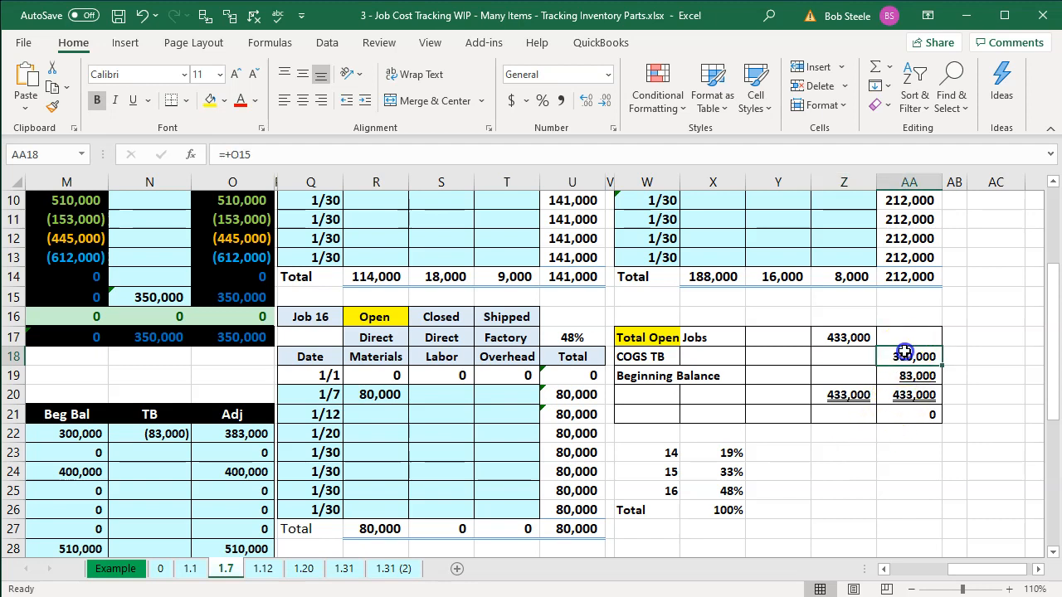
double_click(905, 357)
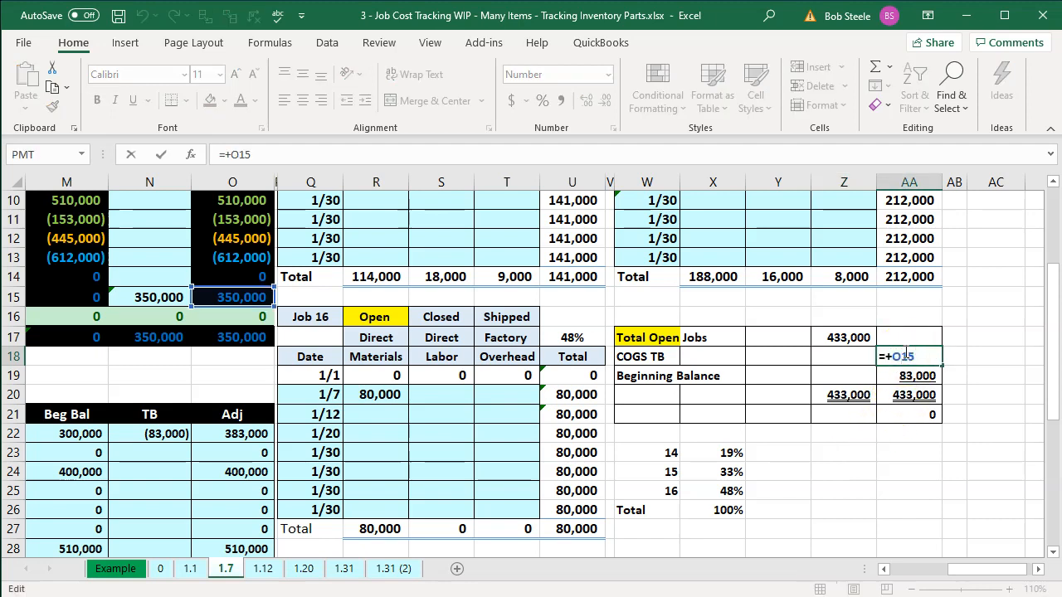
key("Return")
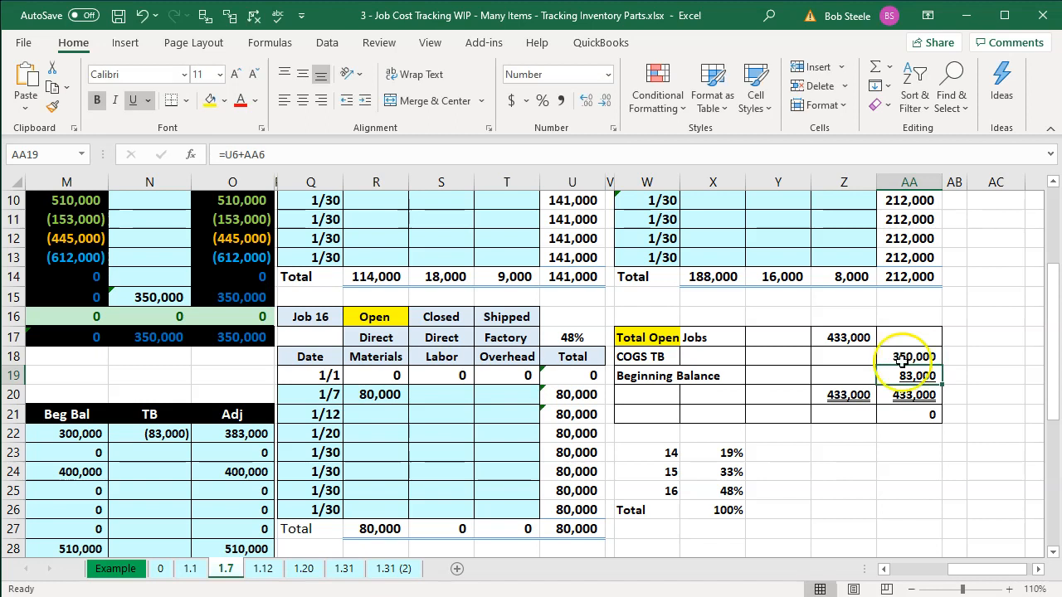
double_click(904, 376)
scroll(904, 381, "up", 3)
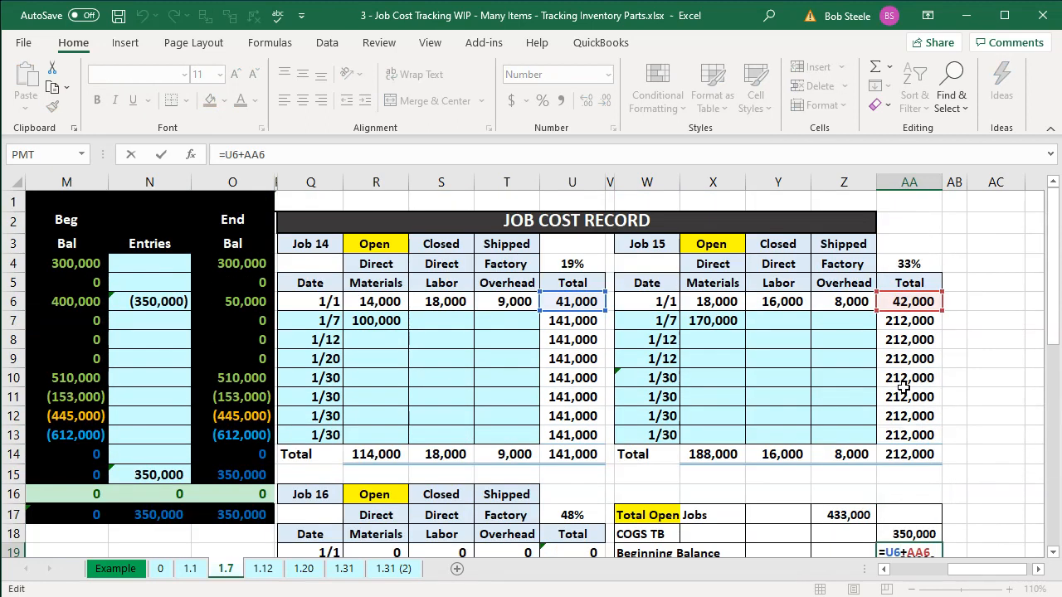
key("Return")
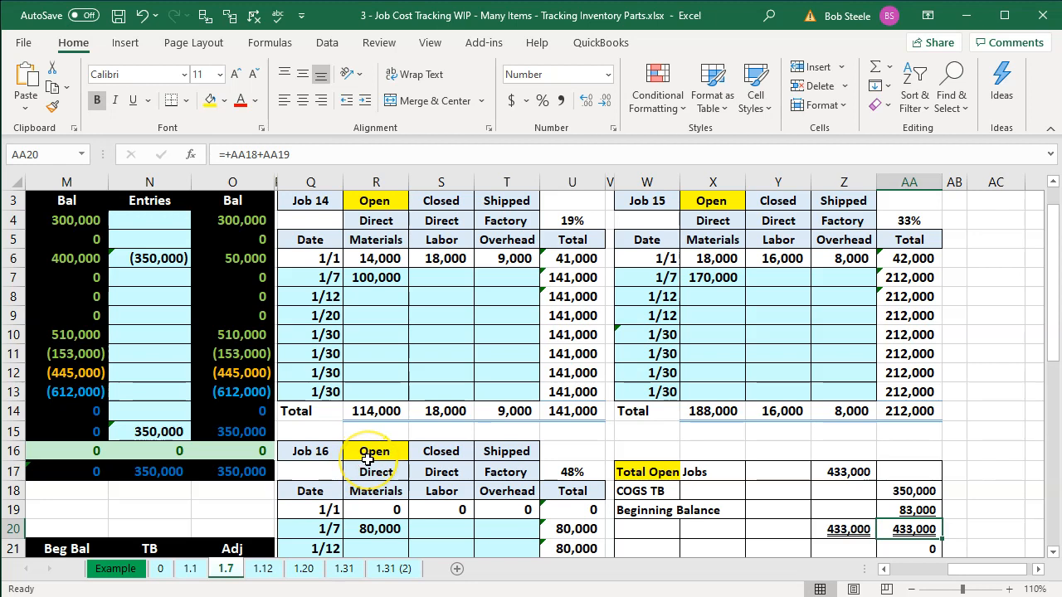
- Review the trial balance's cost of goods sold account alongside the direct materials column of the Job 14 cost record
scroll(368, 458, "up", 1)
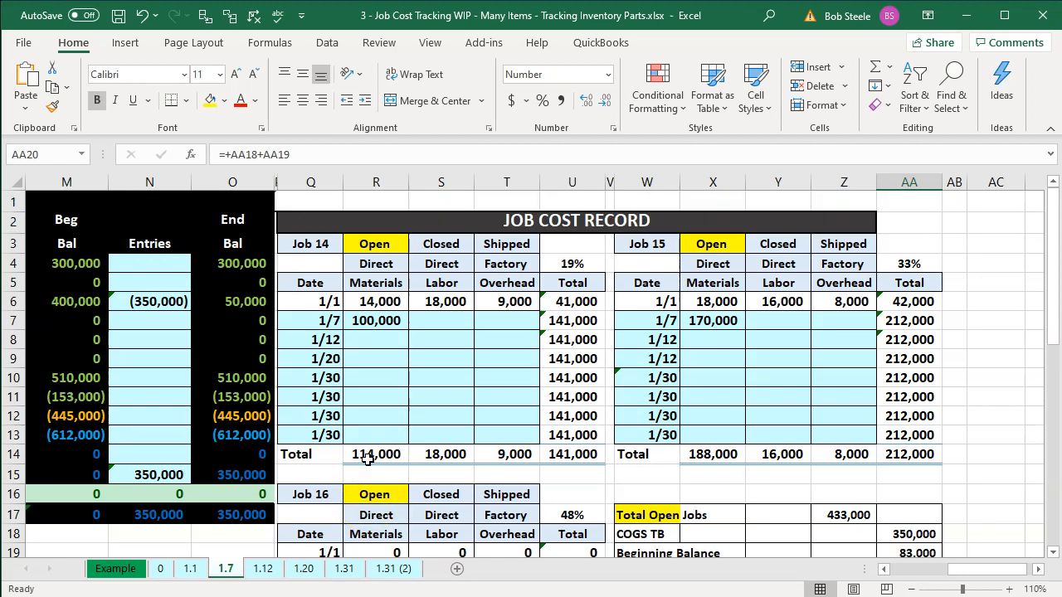
left_click(406, 354)
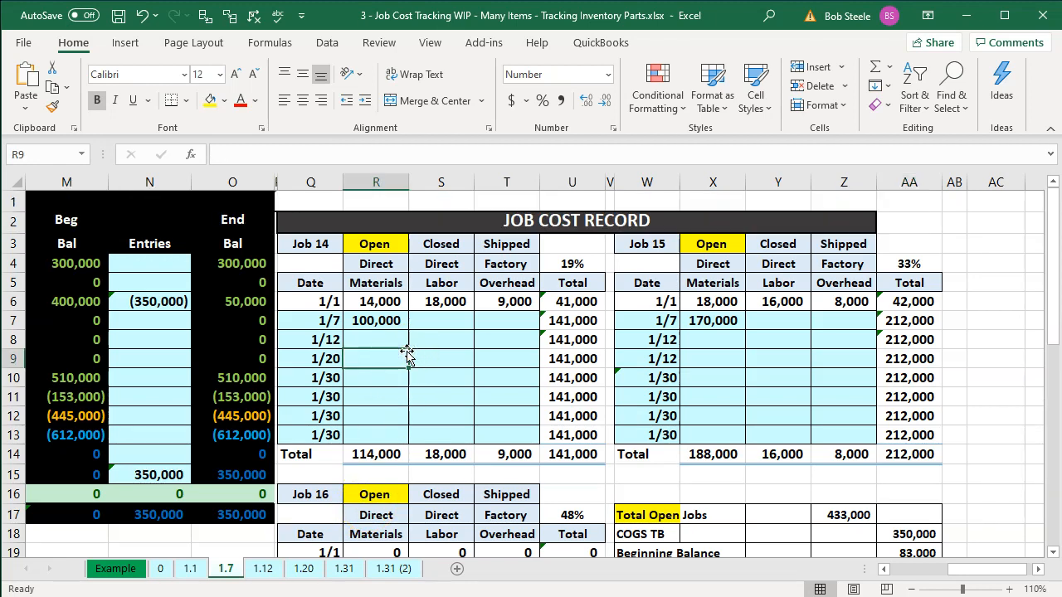
key("Left")
key("Left")
key("Left")
key("Left")
key("Left")
key("Left")
key("Left")
key("Left")
key("Left")
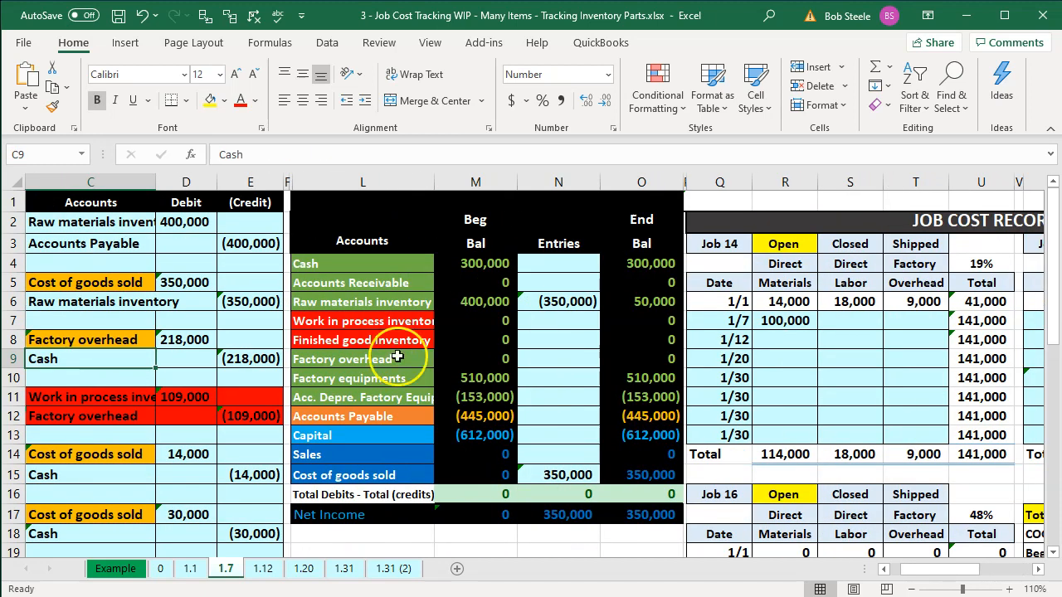
left_click(372, 472)
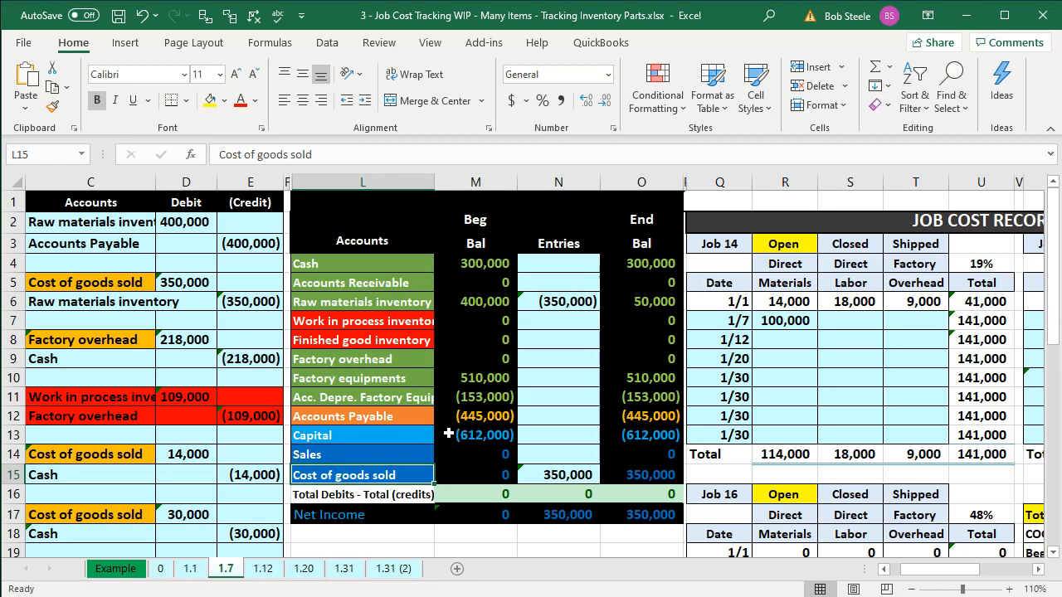
left_click(785, 284)
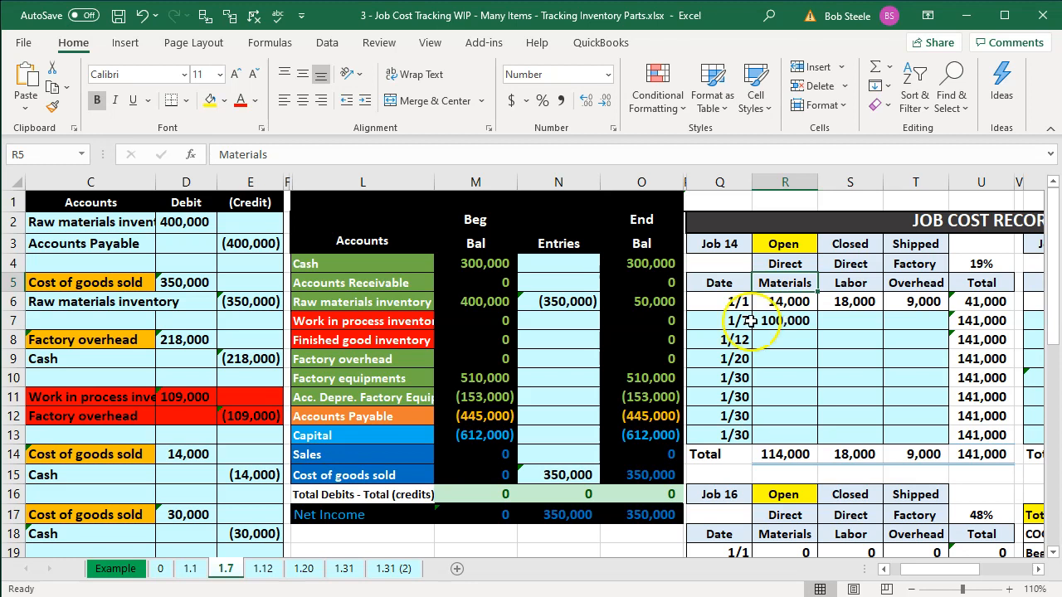
- Switch to QuickBooks and open the Trial Balance report
key("alt+Tab")
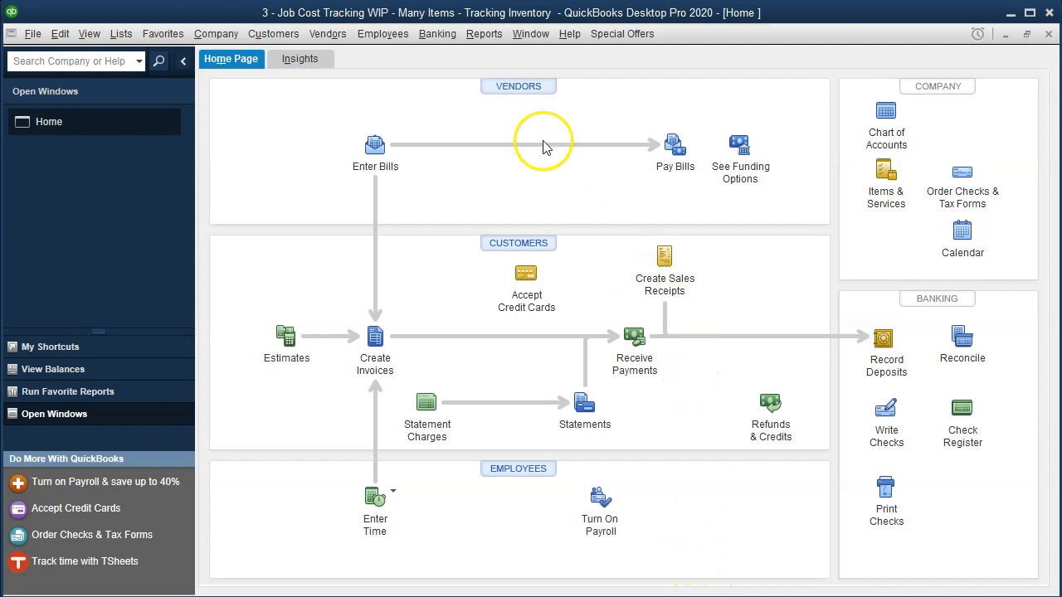
left_click(485, 40)
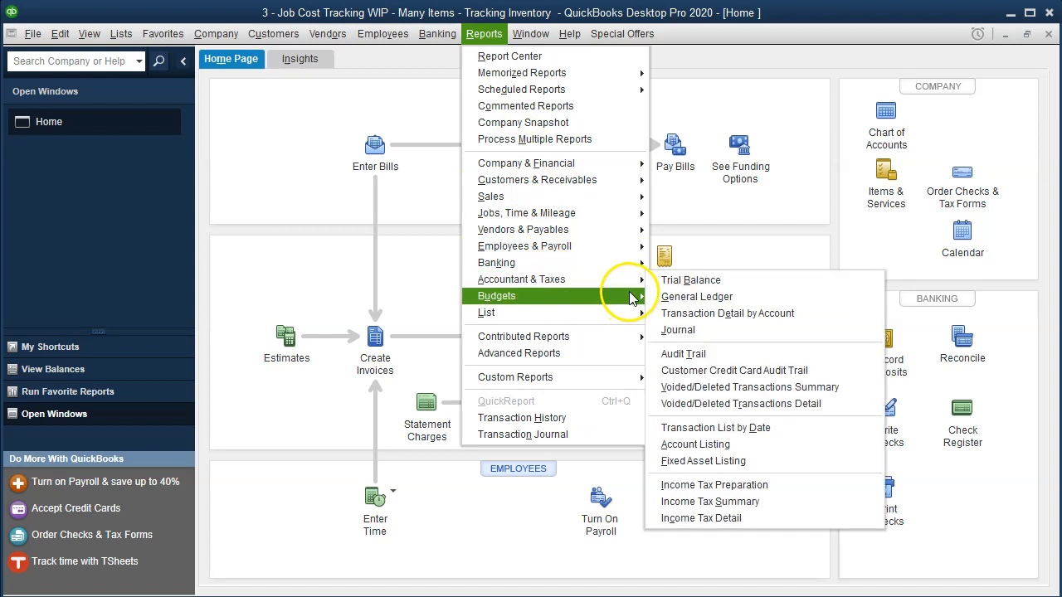
mouse_move(621, 280)
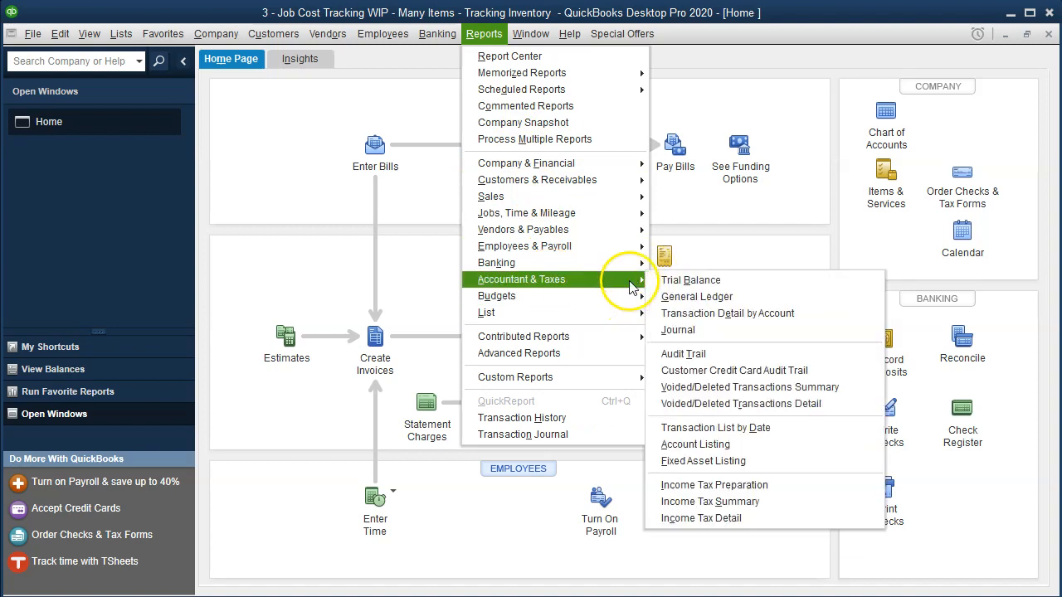
left_click(680, 278)
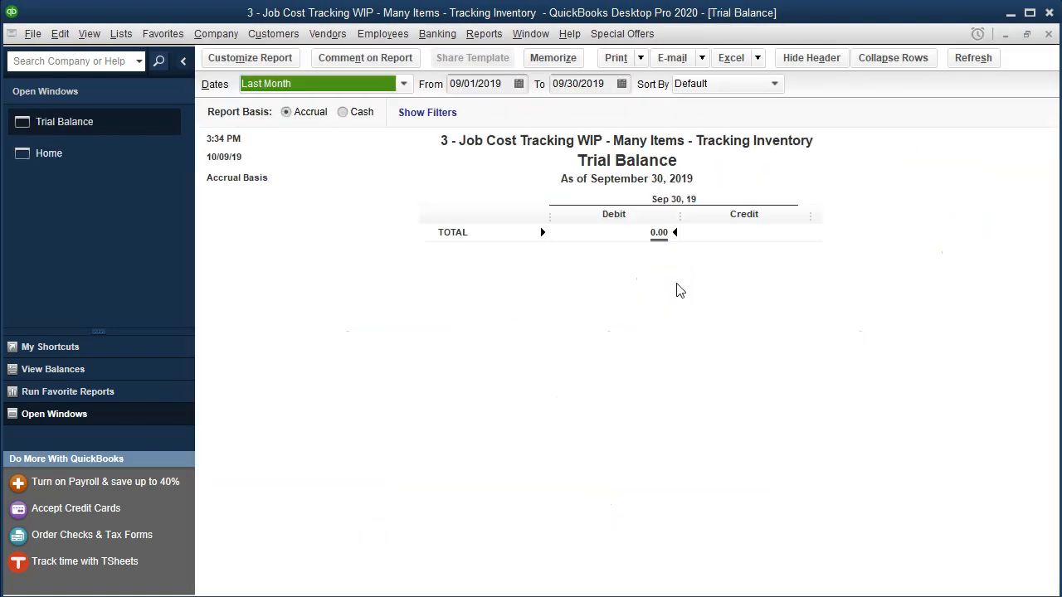
- Set the Trial Balance date range to 01/01/2020 through 12/31/2020 and check the Raw Materials Inventory balance
key("Tab")
type("0")
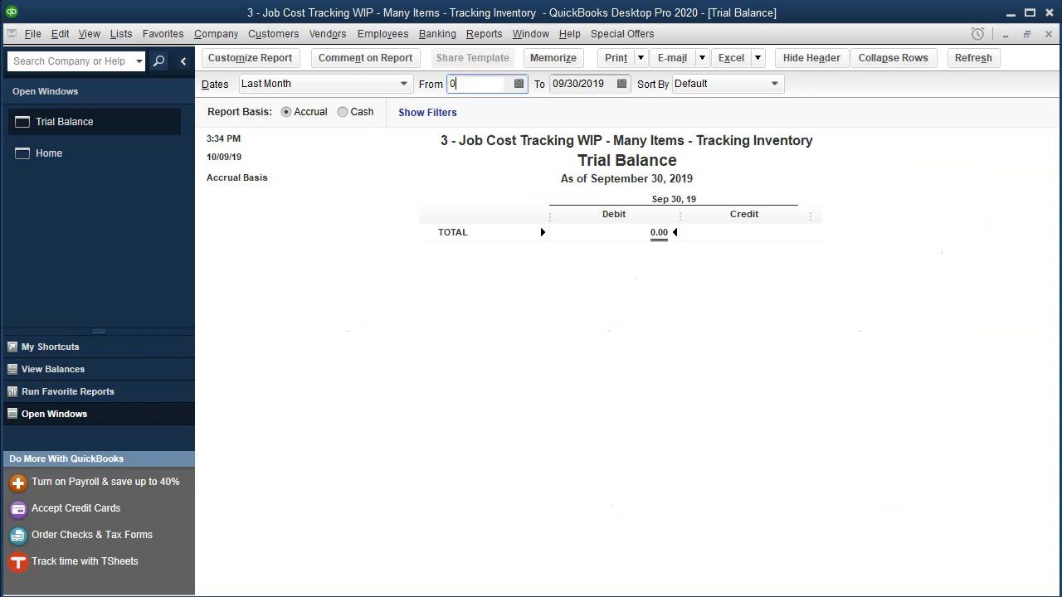
type("1/01/2020")
key("Tab")
type("12/31/2020")
key("Tab")
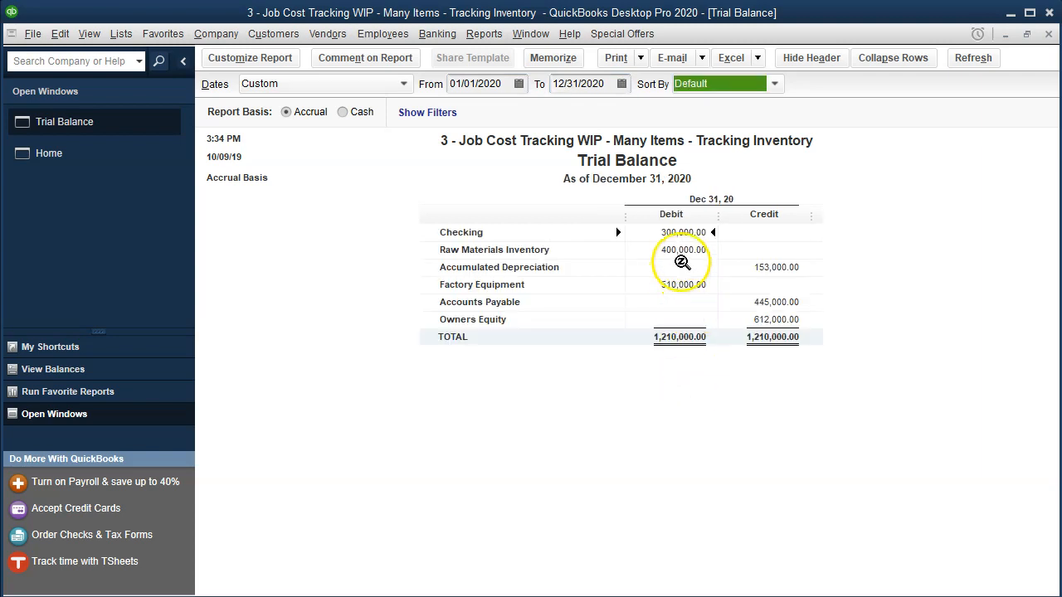
left_click(683, 249)
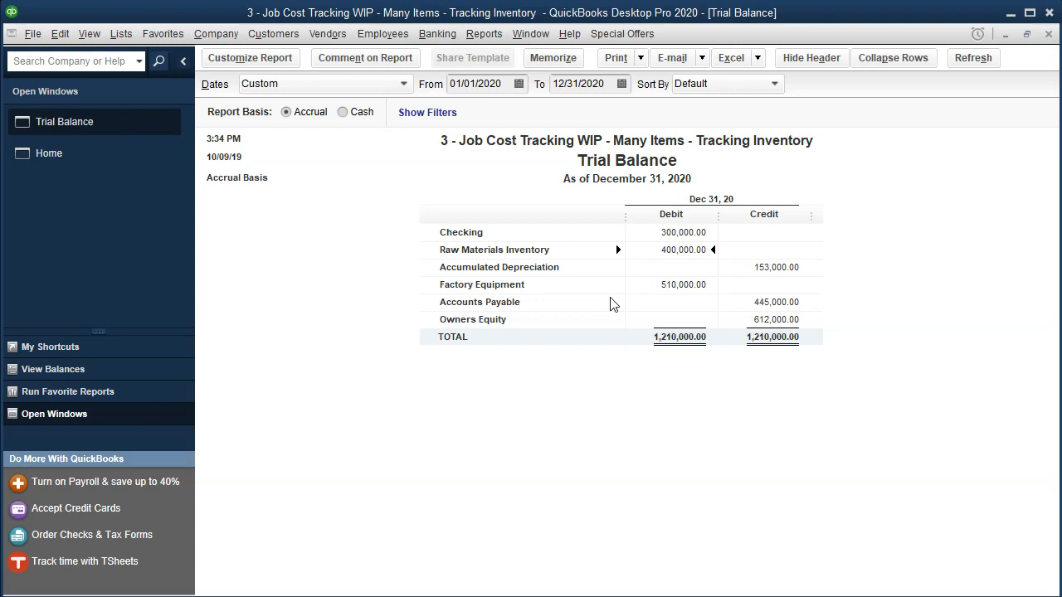
- Return to the home page and open the Write Checks form
left_click(114, 162)
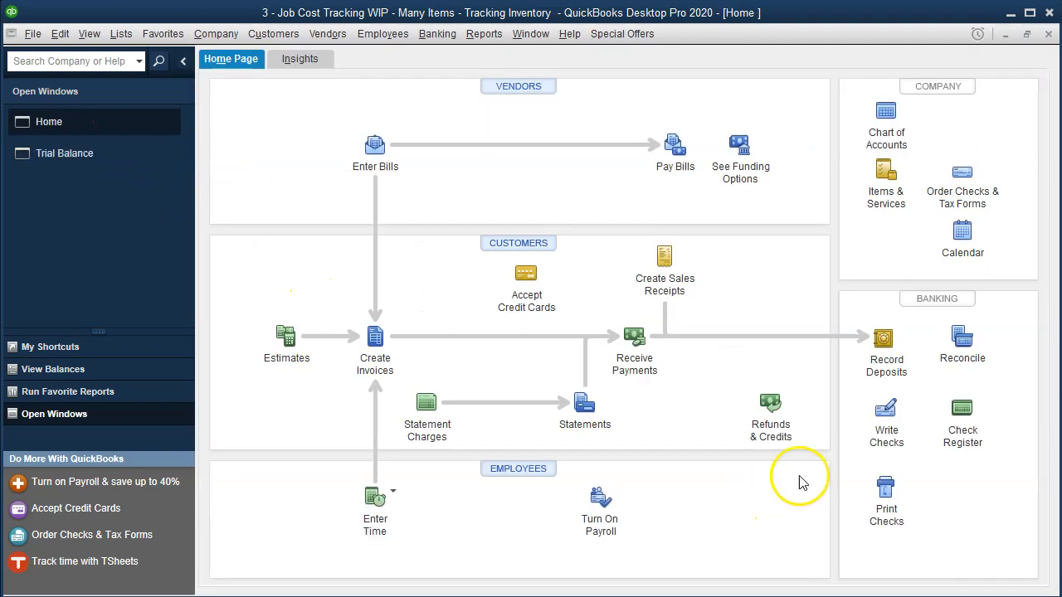
left_click(881, 441)
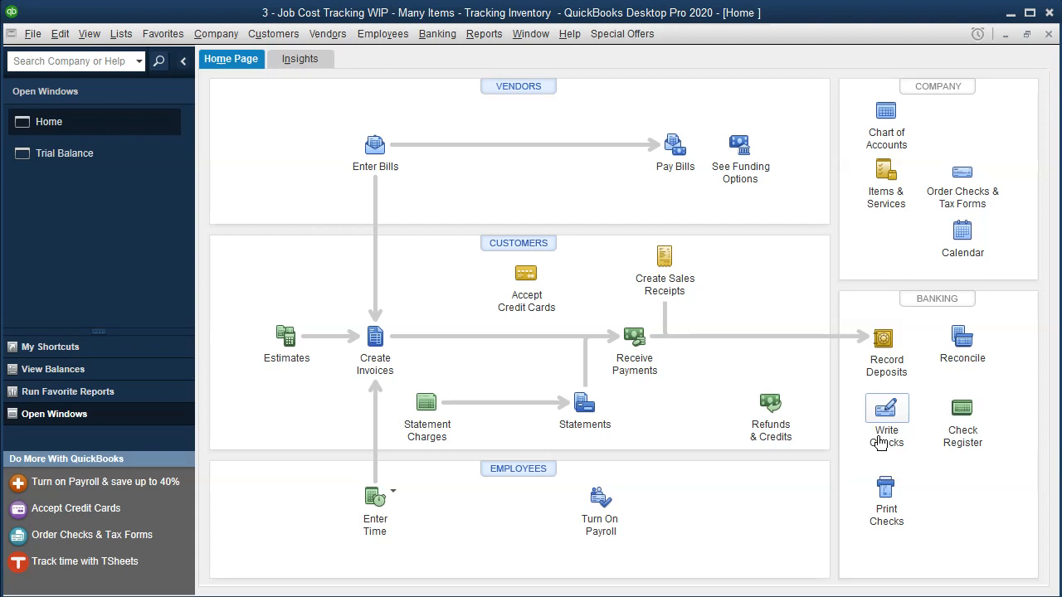
left_click(880, 441)
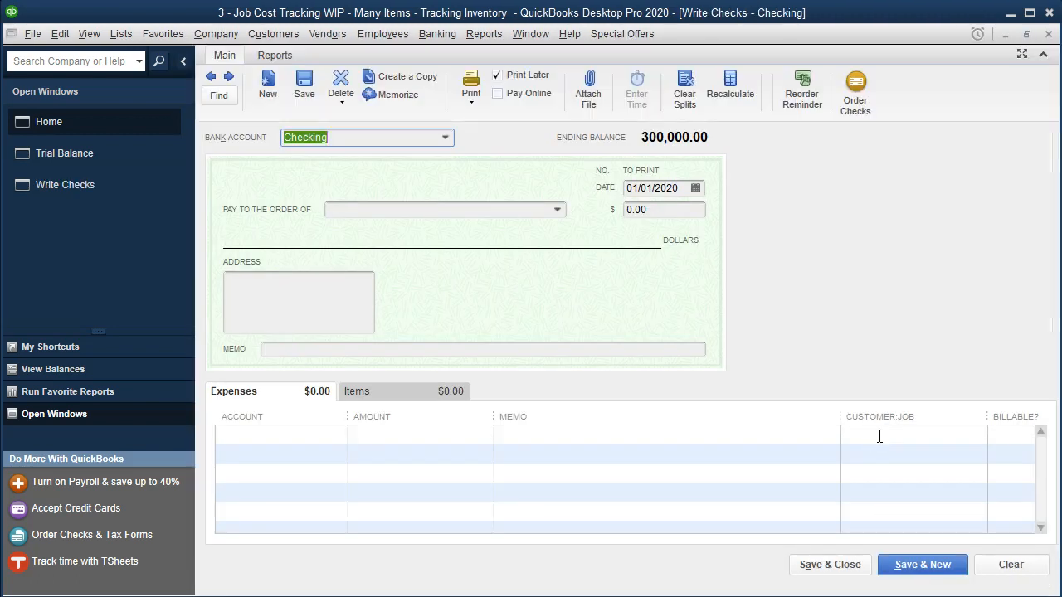
- Add a new bank account named "Clearning account" as the check's bank account and dismiss the default account notice
left_click(446, 138)
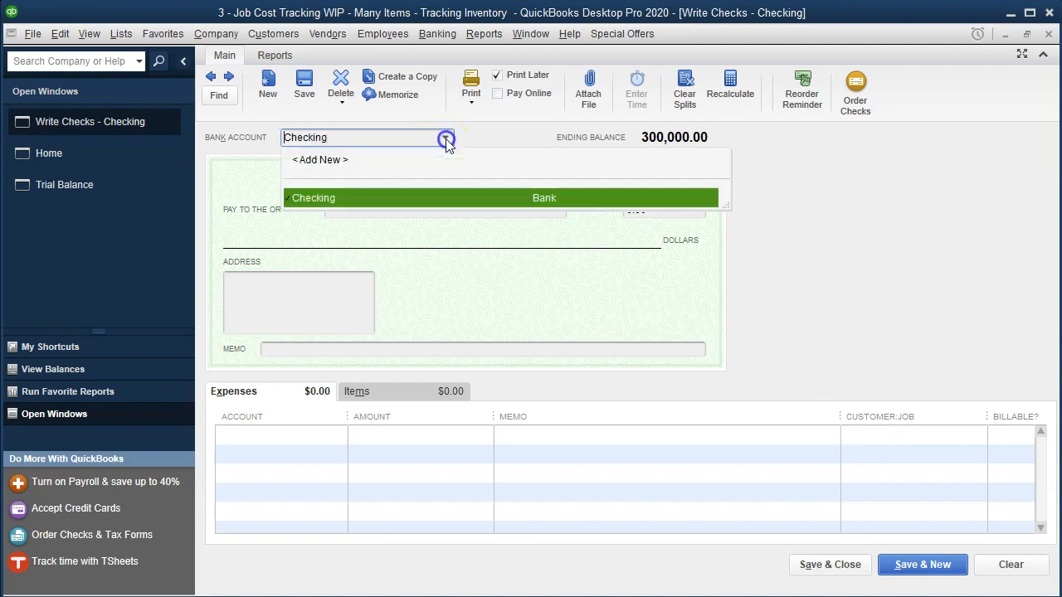
left_click(395, 163)
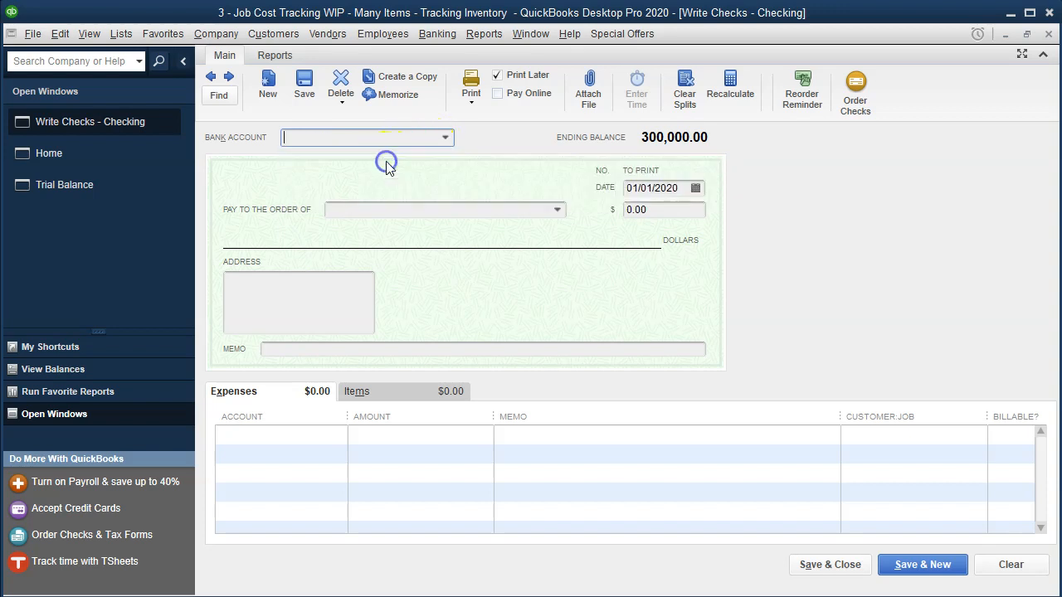
type("Cclear")
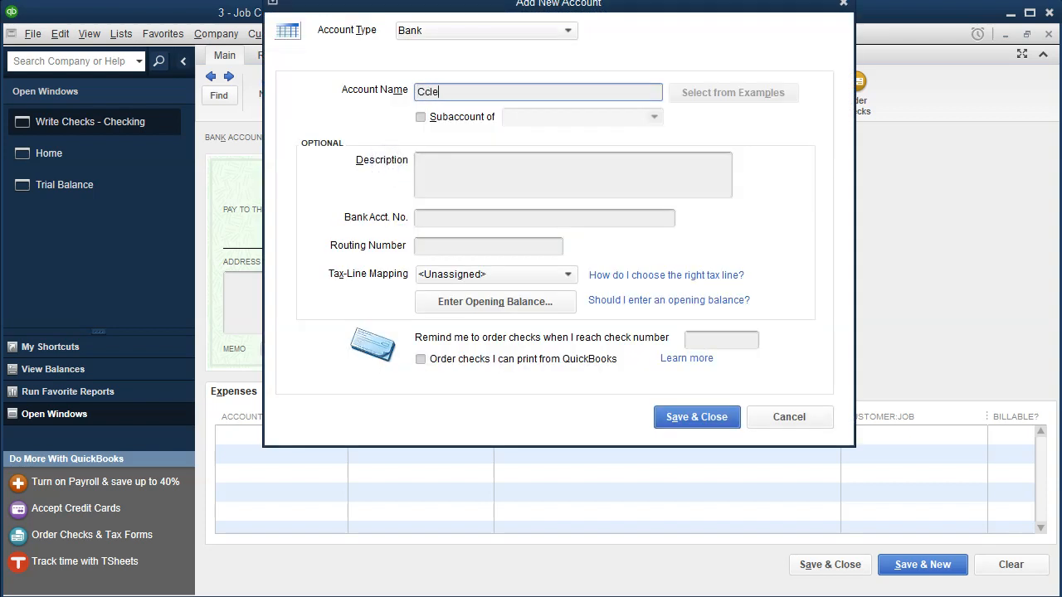
key("BackSpace")
key("BackSpace")
key("BackSpace")
type("rning account")
left_click(676, 415)
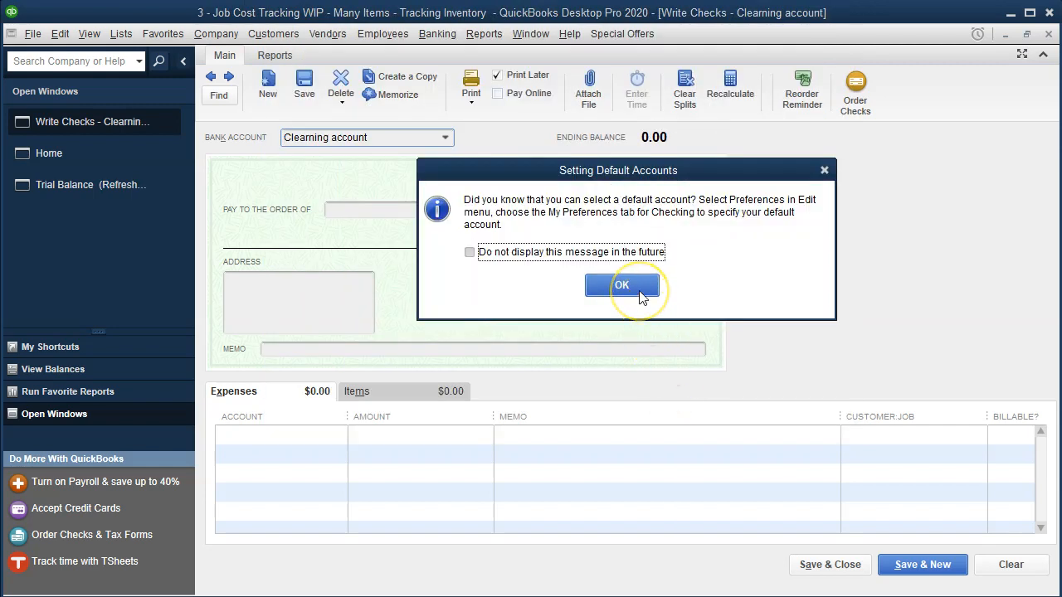
left_click(639, 290)
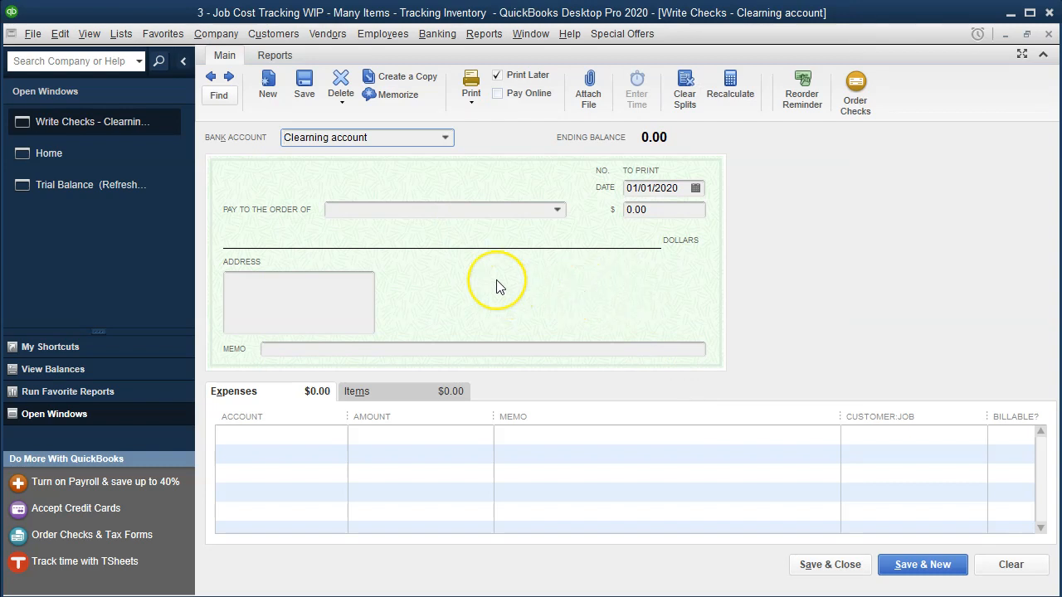
- Leave the check's payee and address blank and bring up its item lines
key("Tab")
key("Tab")
key("Tab")
key("Tab")
key("Tab")
key("Tab")
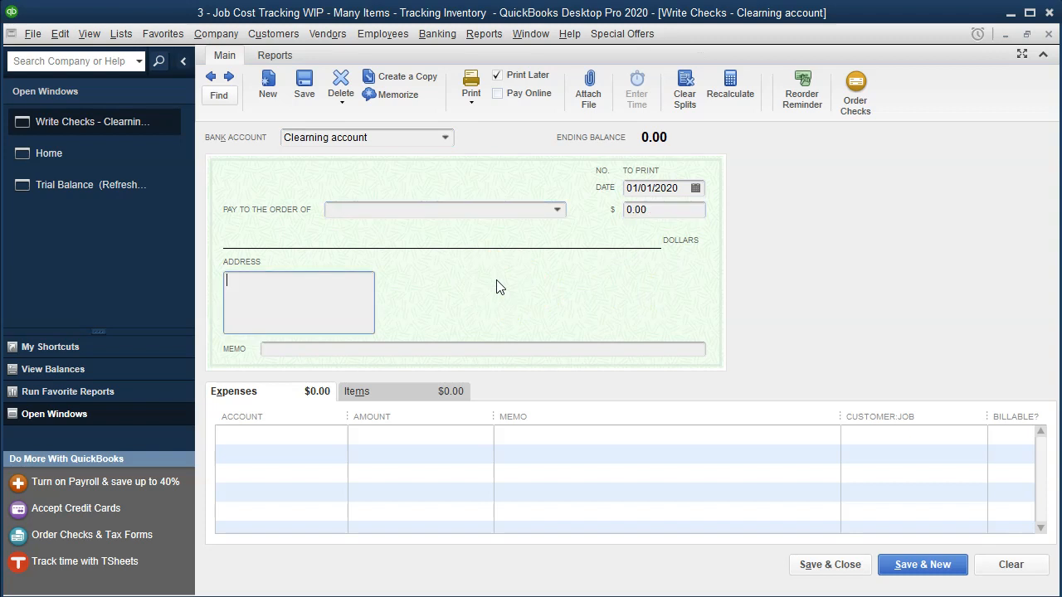
left_click(407, 388)
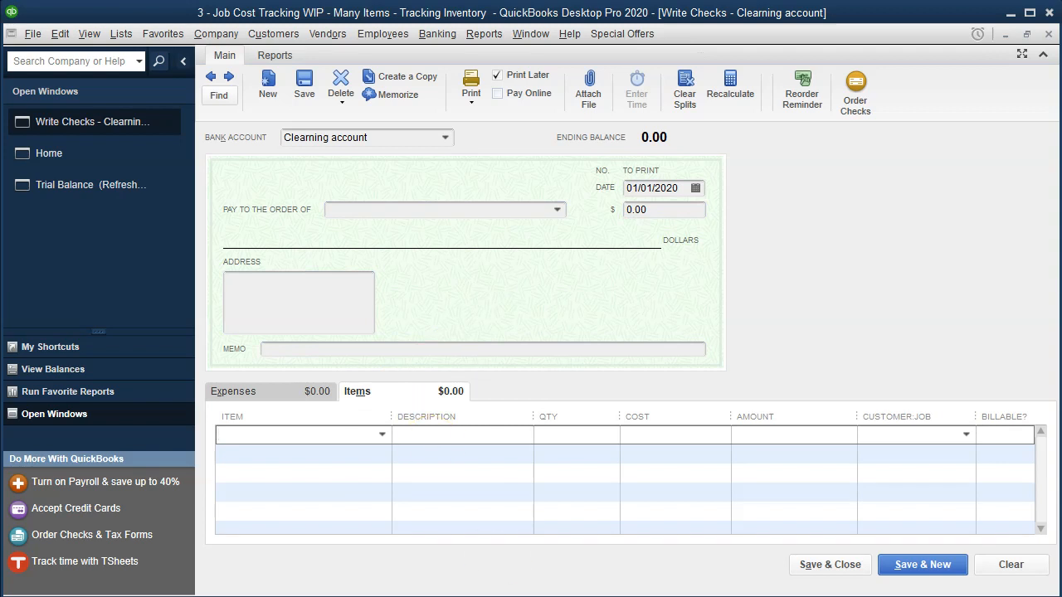
- Switch to the Excel job cost worksheet and review the 1/7 direct materials entries for Jobs 14, 15 and 16
left_click(592, 577)
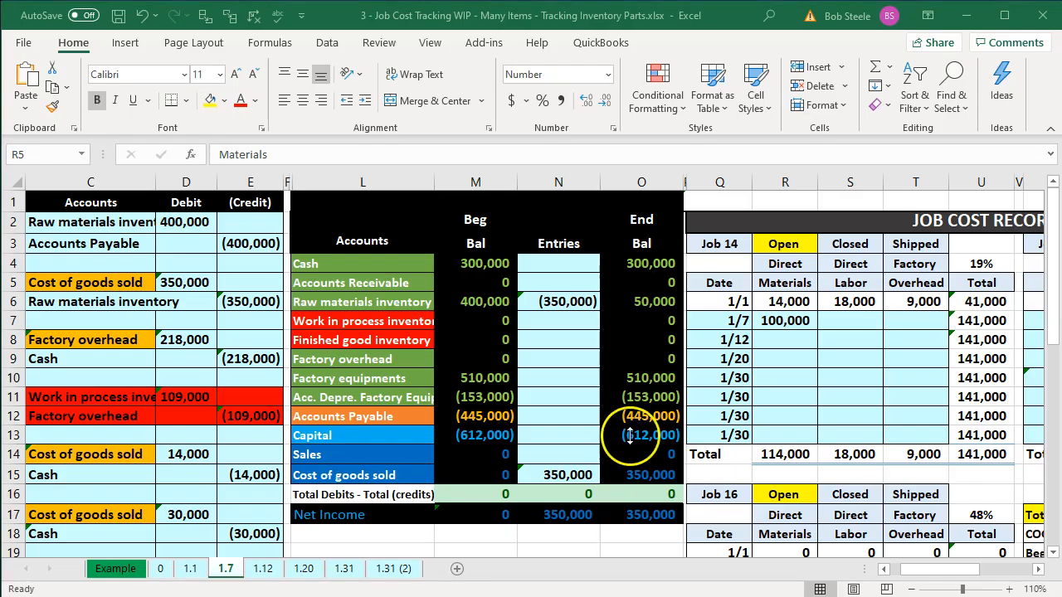
left_click(499, 398)
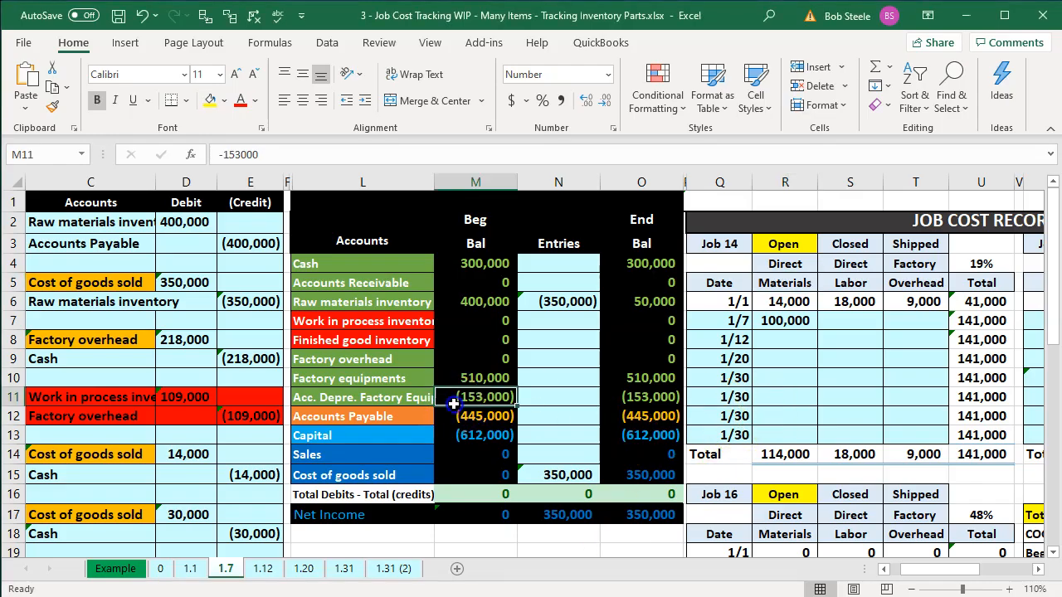
left_click(806, 322)
key("Right")
key("Right")
key("Right")
key("Right")
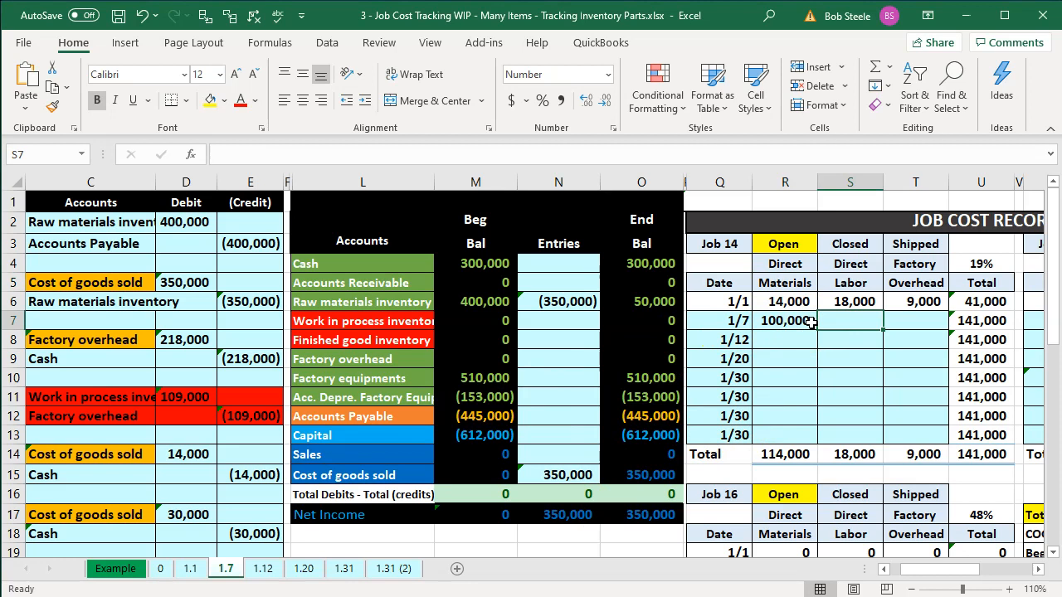
key("Right")
key("Right")
key("Right")
key("Right")
key("Right")
key("Right")
key("Right")
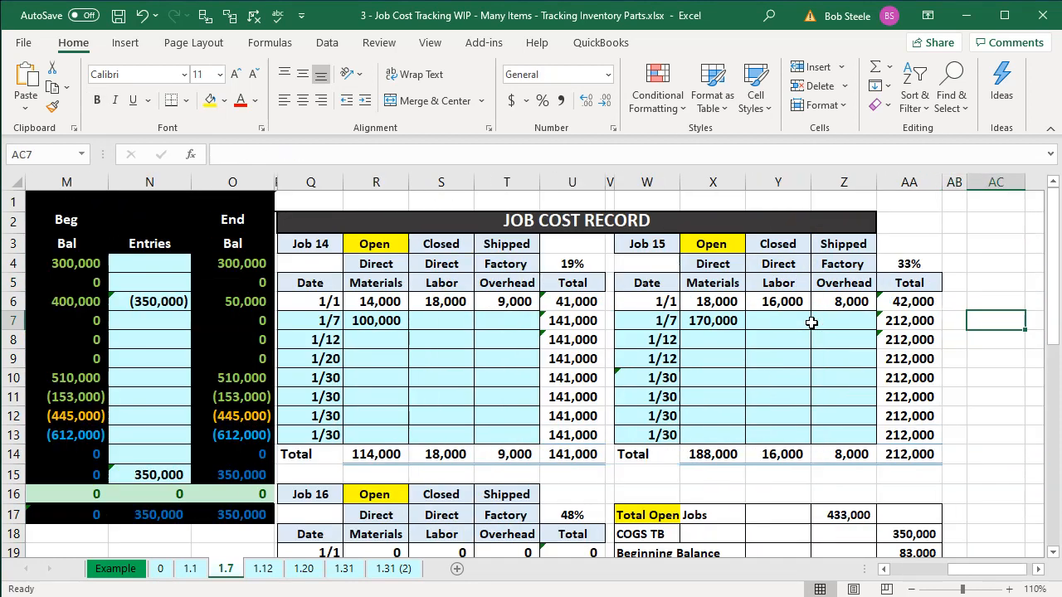
scroll(796, 331, "down", 1)
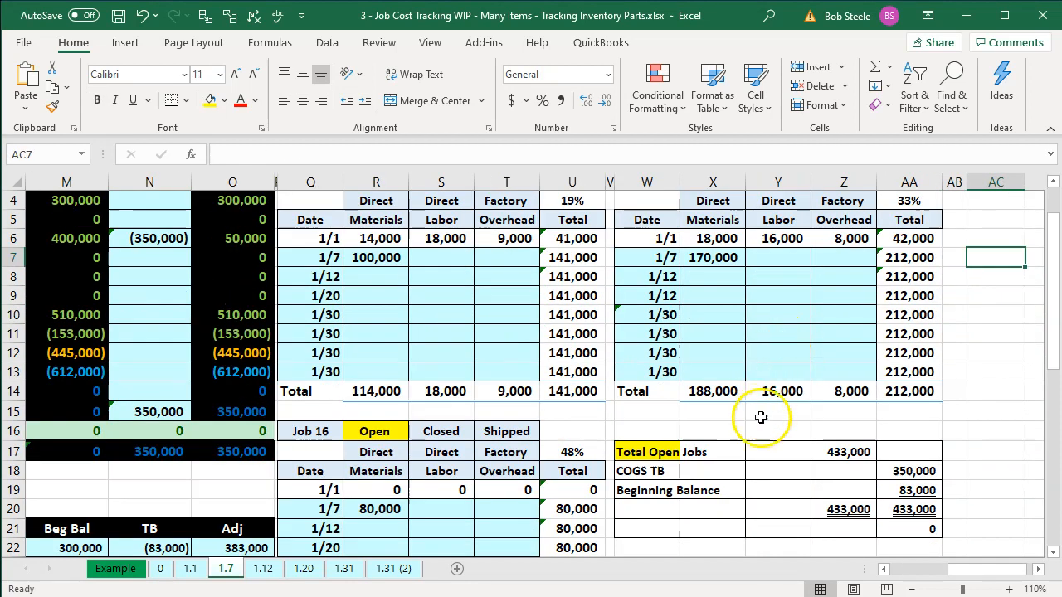
- Switch back to QuickBooks and add a Cement render item line to the check costing 15,000, assigned to job 14
left_click(536, 594)
left_click(300, 432)
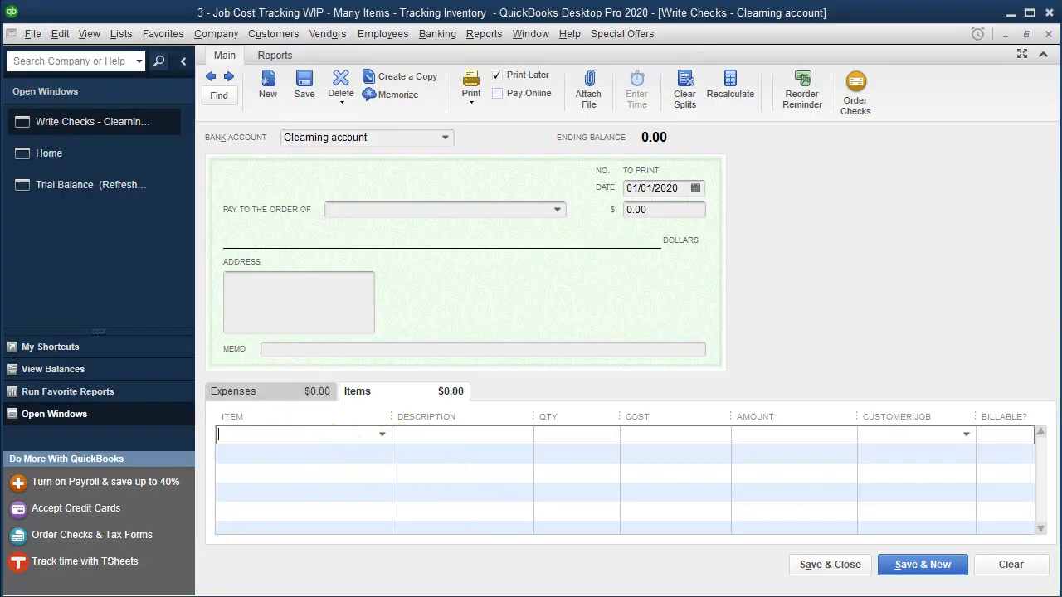
left_click(381, 434)
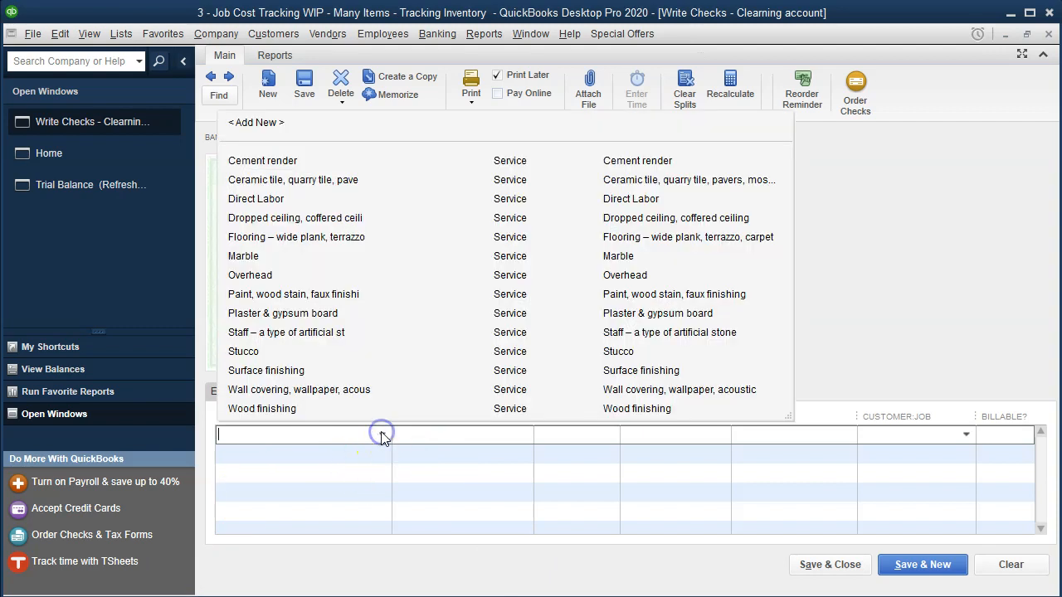
left_click(261, 161)
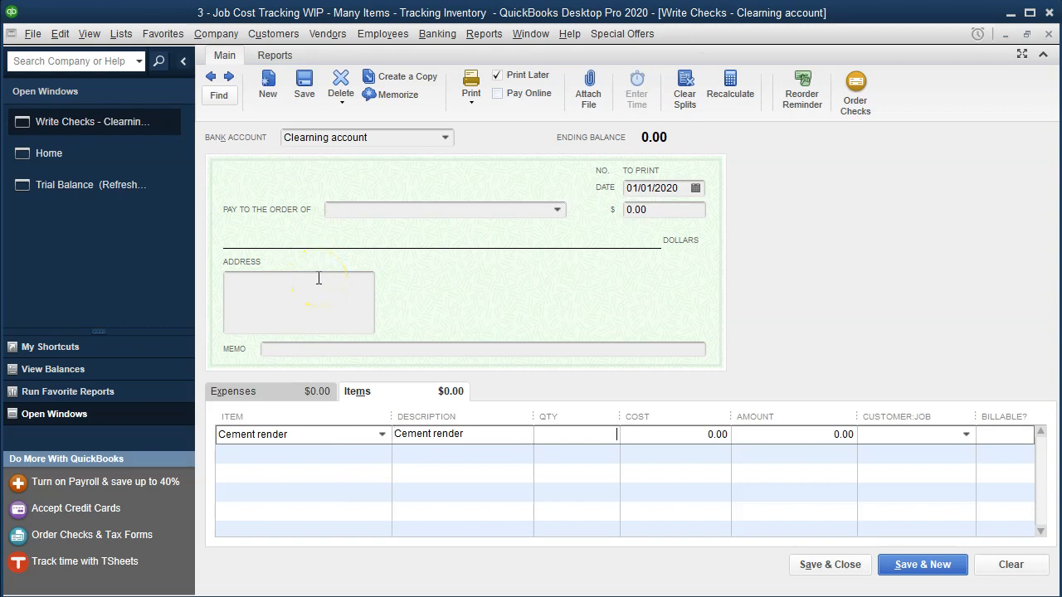
key("Tab")
type("150")
key("Tab")
key("Tab")
type("Smith Customer:14")
key("Tab")
key("Tab")
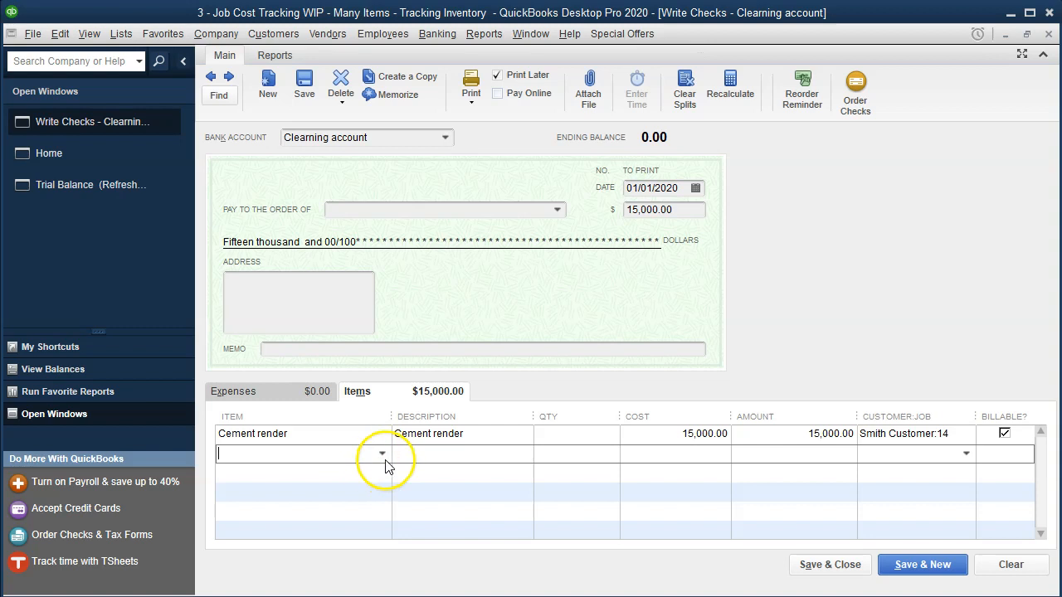
- Add a Wood finishing item line costing 8,000, assigned to job 14
left_click(383, 456)
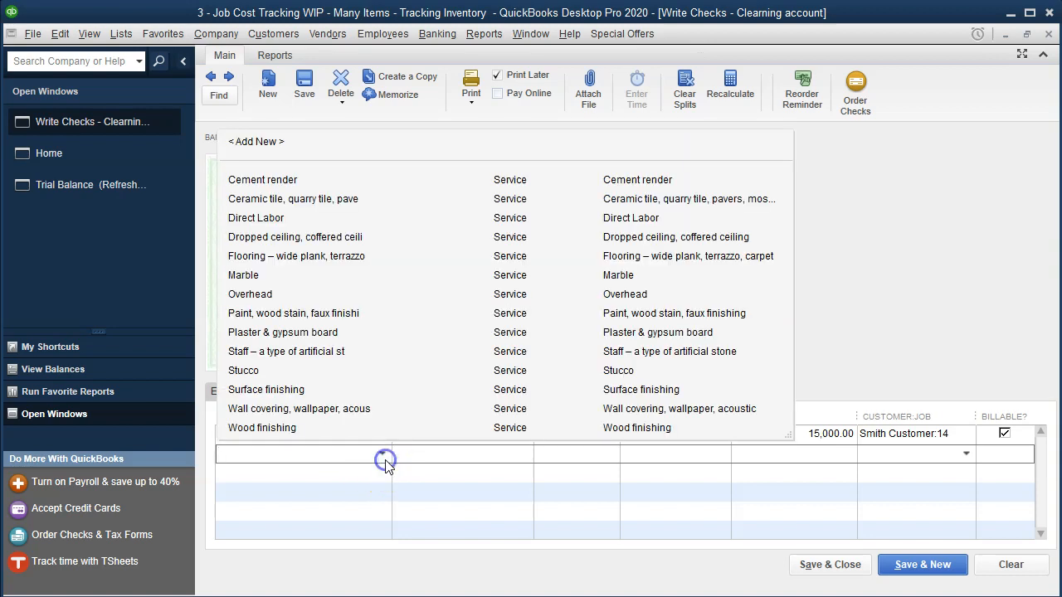
left_click(297, 428)
key("Tab")
type("8000")
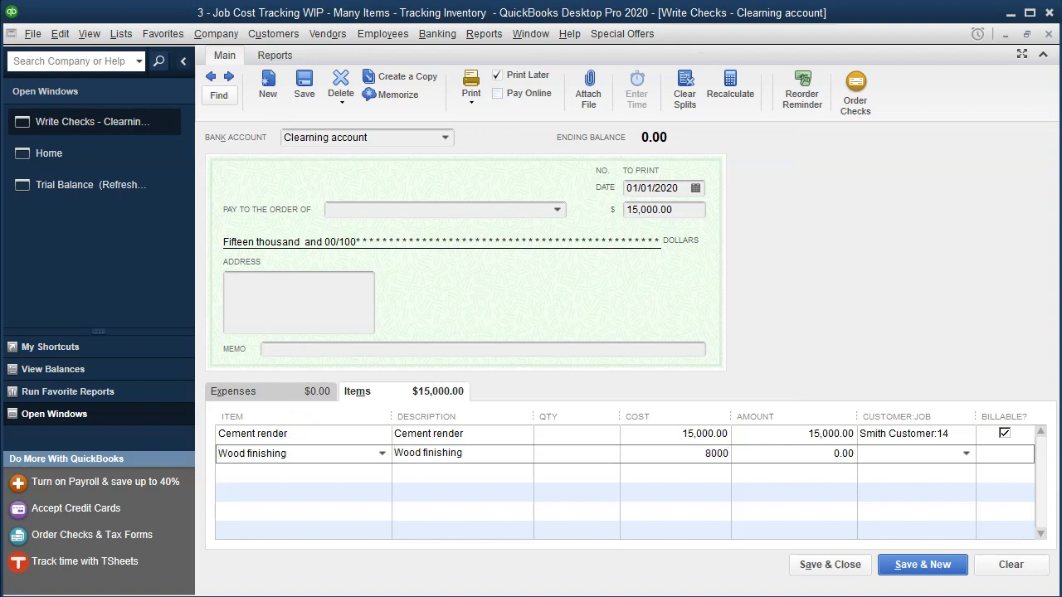
key("Tab")
key("Tab")
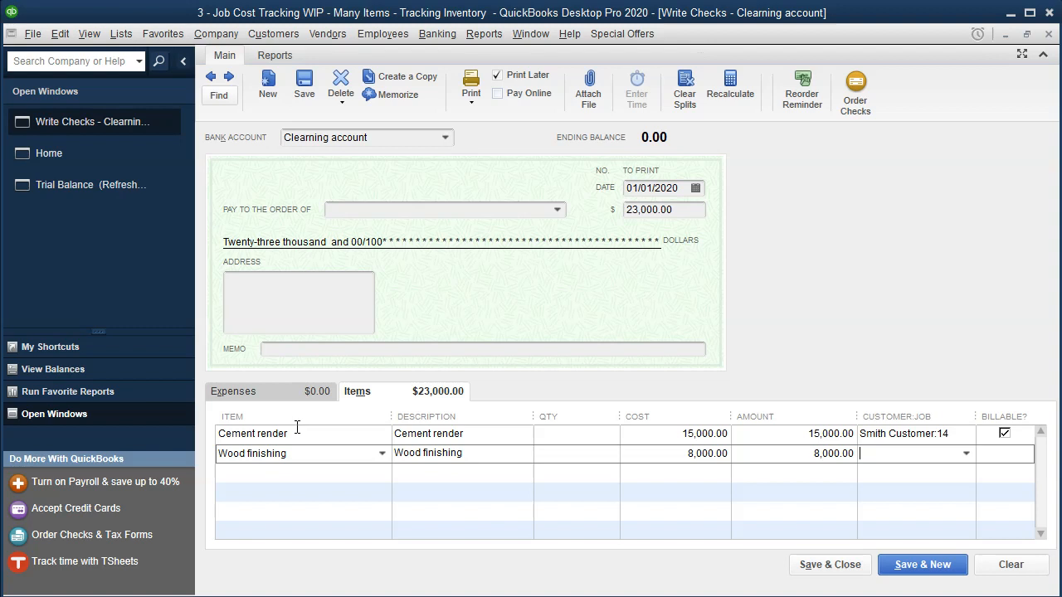
type("s")
key("Tab")
key("Tab")
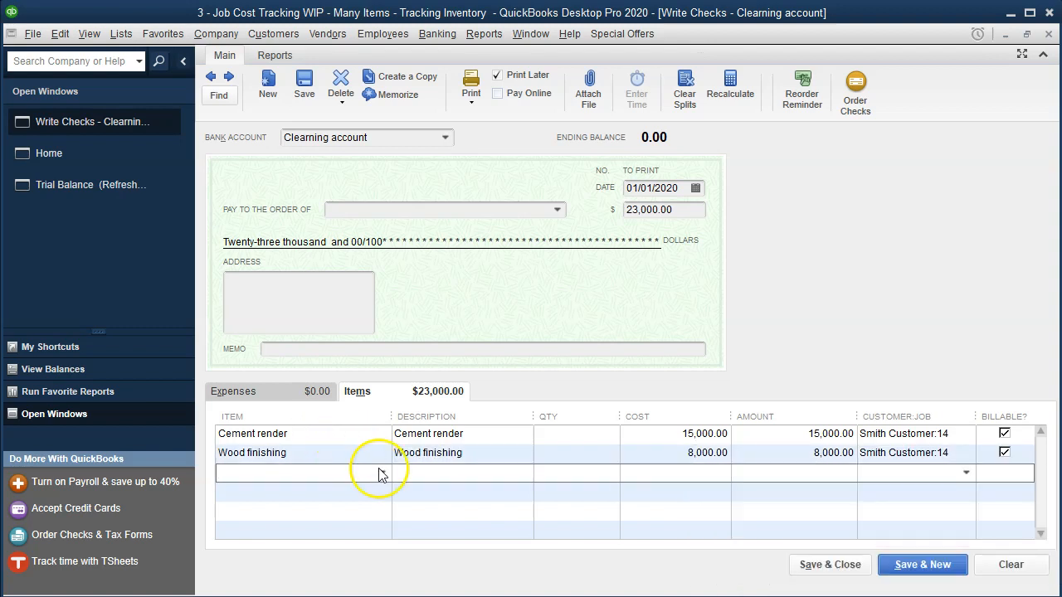
- Add a Wall covering, wallpaper, acoustic item line costing 10,000, assigned to job 14
left_click(382, 472)
left_click(310, 442)
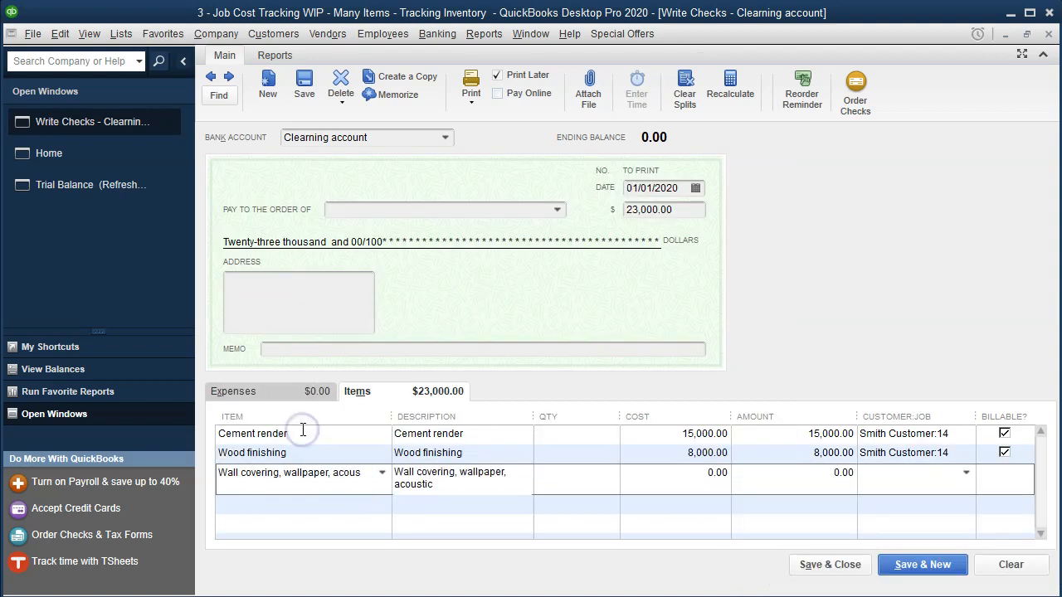
key("Tab")
key("Tab")
key("Tab")
type("10000")
key("Tab")
type("Smith Customer:14")
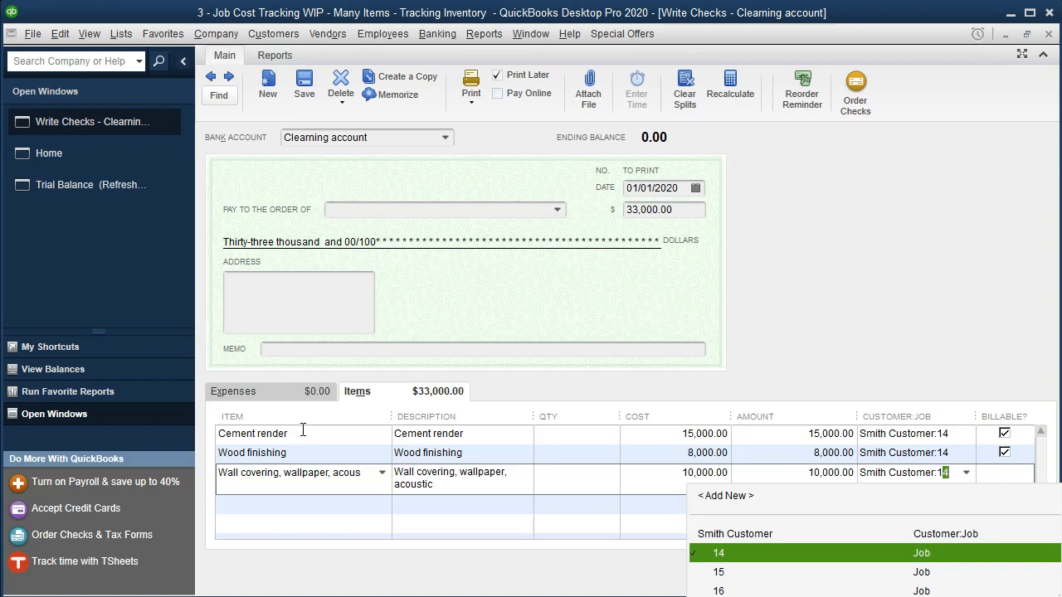
key("Tab")
key("Tab")
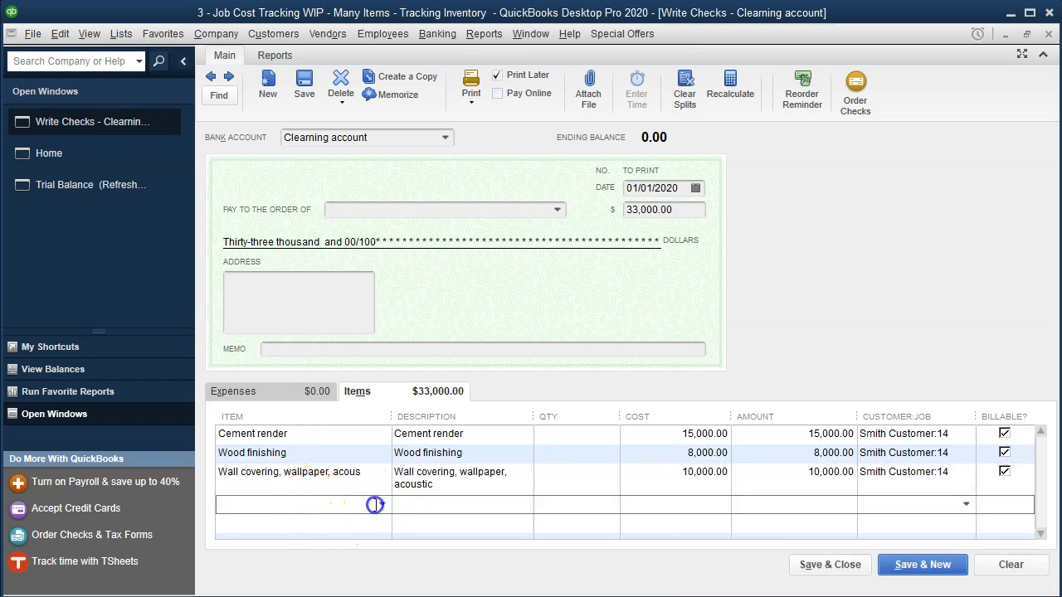
- Add a Stucco item line costing 16,000, assigned to job 14
left_click(382, 508)
left_click(274, 424)
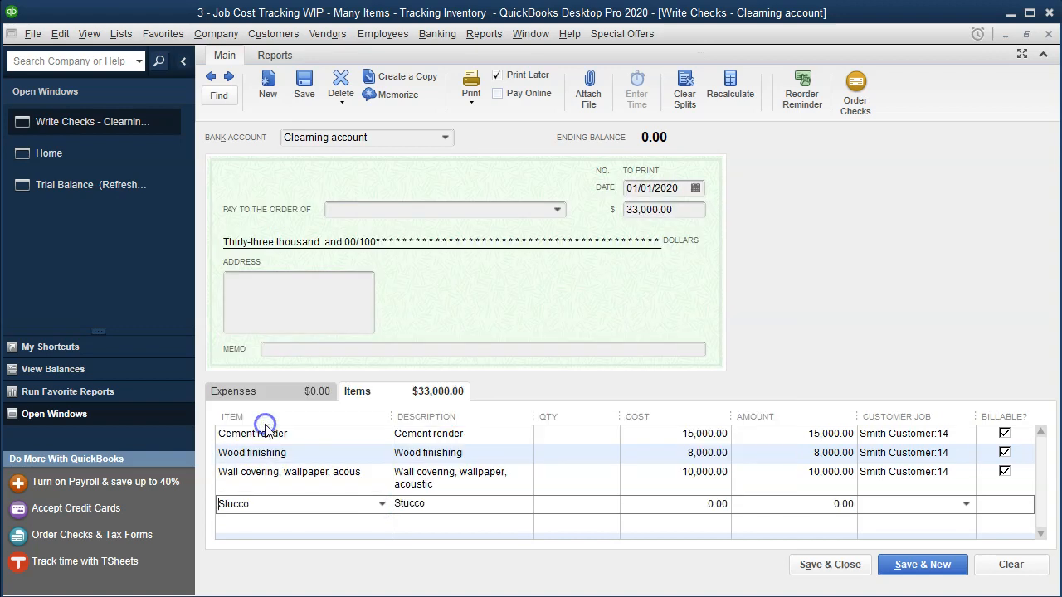
type("16000")
key("Tab")
key("Tab")
type("Smith Customer:14")
key("Tab")
key("Tab")
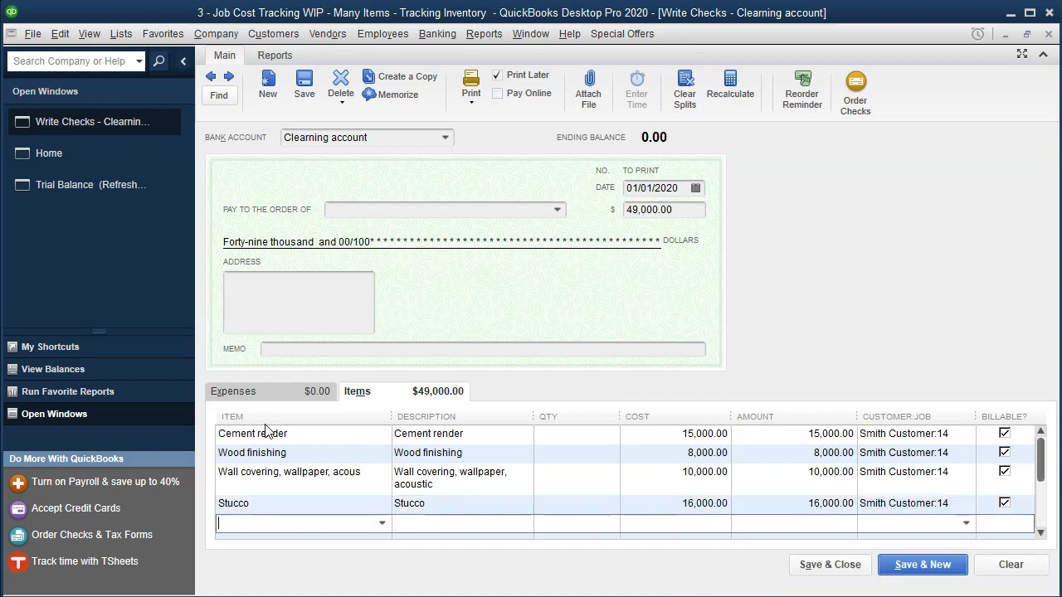
- Add a Paint, wood stain, faux finishing item line costing 12,000, assigned to job 14
left_click(382, 523)
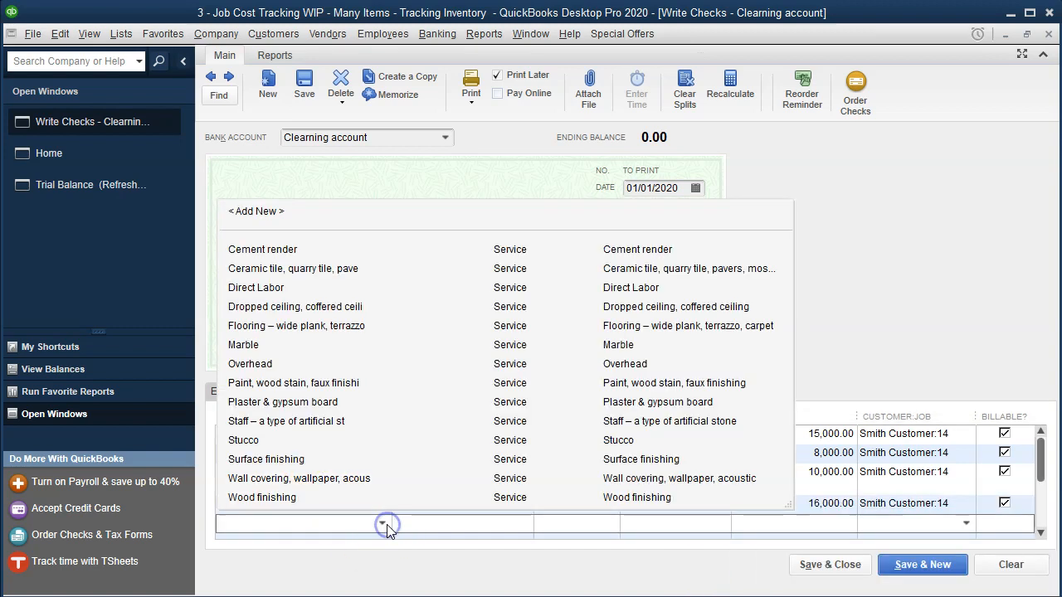
left_click(267, 383)
key("Tab")
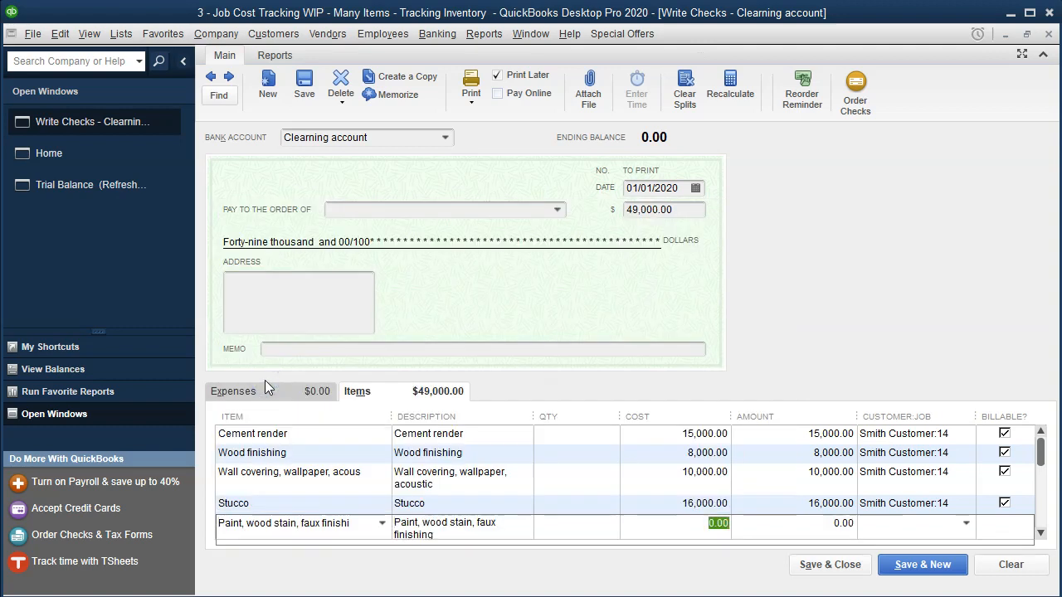
type("12000")
key("Tab")
key("Tab")
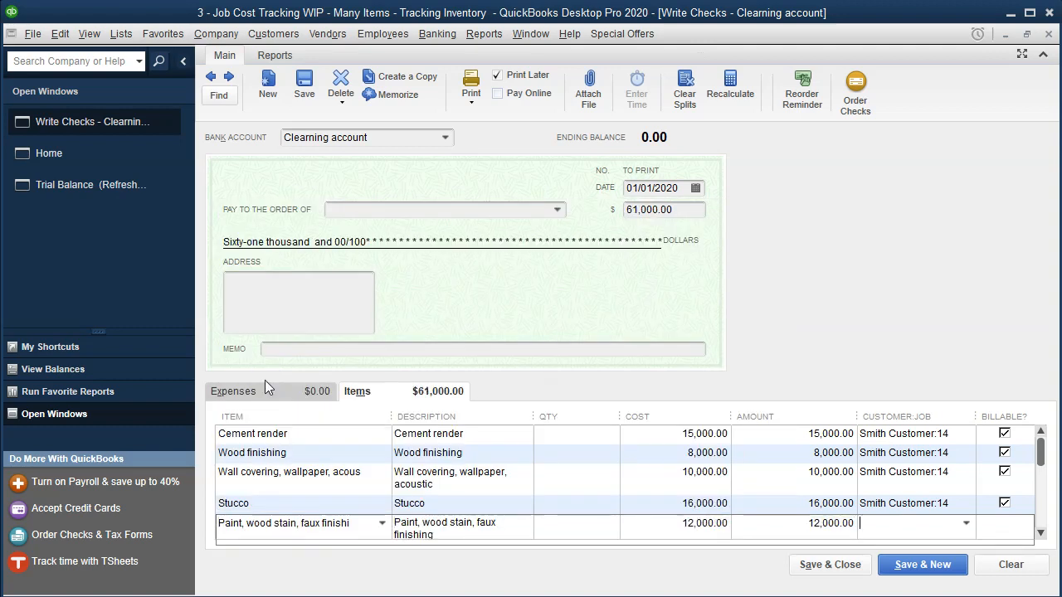
type("1")
key("Tab")
key("Tab")
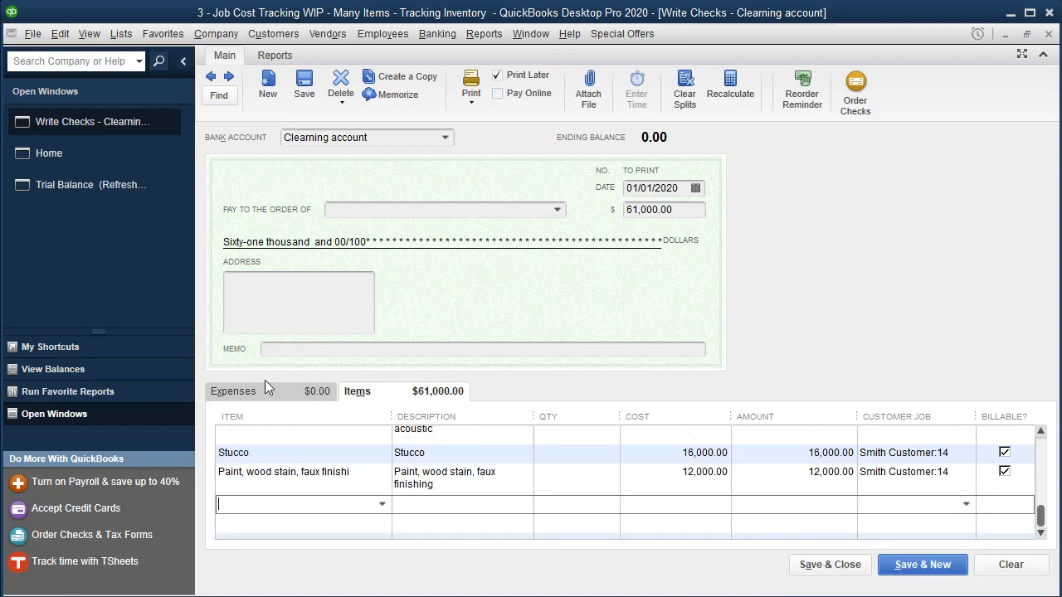
- Add a Marble item line costing 25,000, assigned to job 14
left_click(367, 509)
left_click(382, 503)
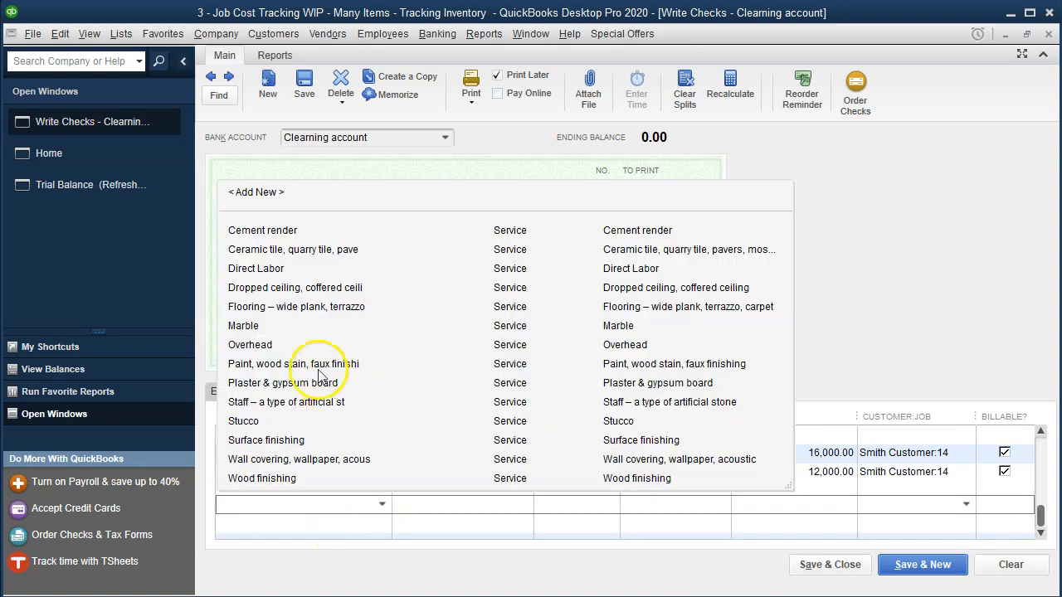
left_click(273, 325)
key("Tab")
key("Tab")
key("Tab")
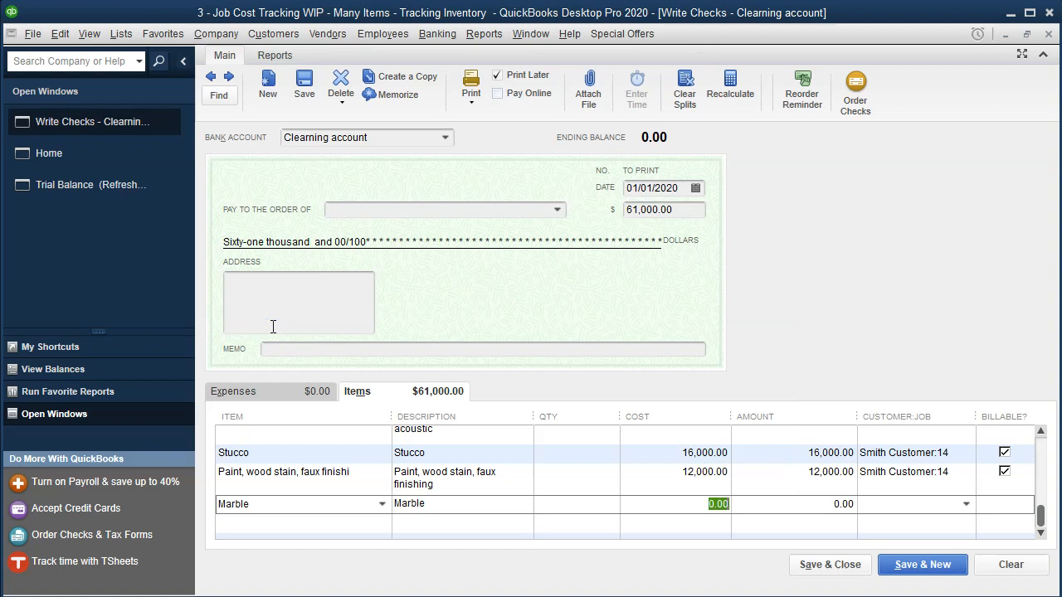
type("25000")
key("Tab")
key("Tab")
type("Smith Customer:14")
key("Tab")
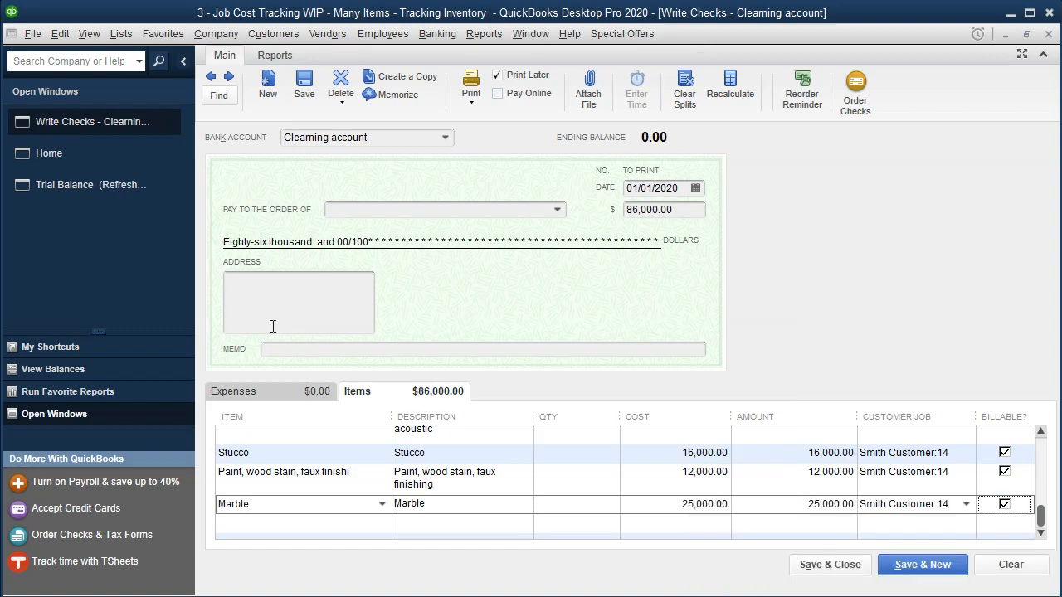
key("Tab")
- Add a Flooring – wide plank, terrazzo item line costing 15,000, assigned to job 14
left_click(387, 526)
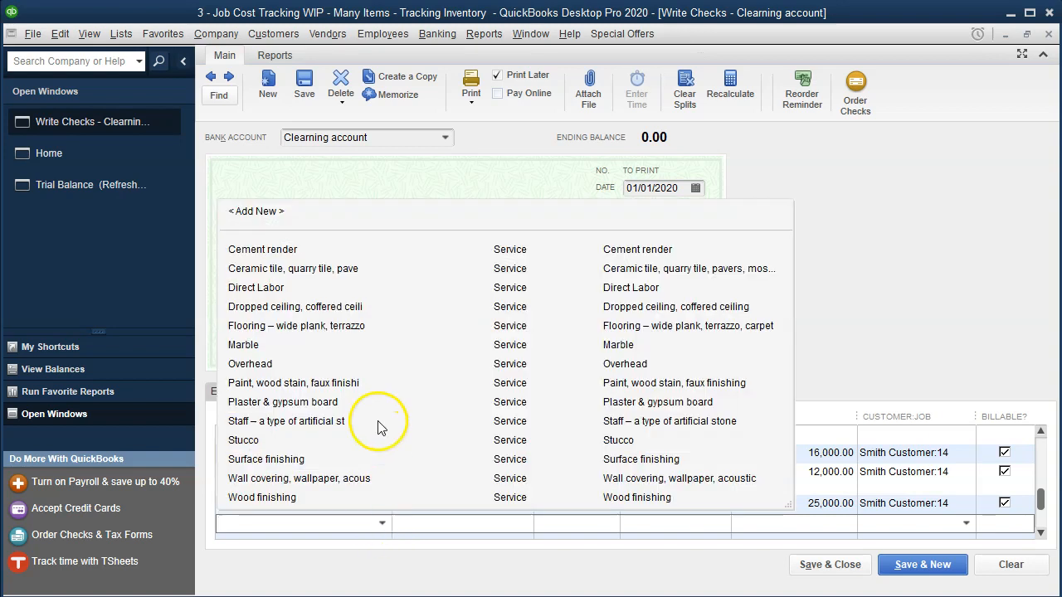
left_click(278, 333)
key("Tab")
key("Tab")
key("Tab")
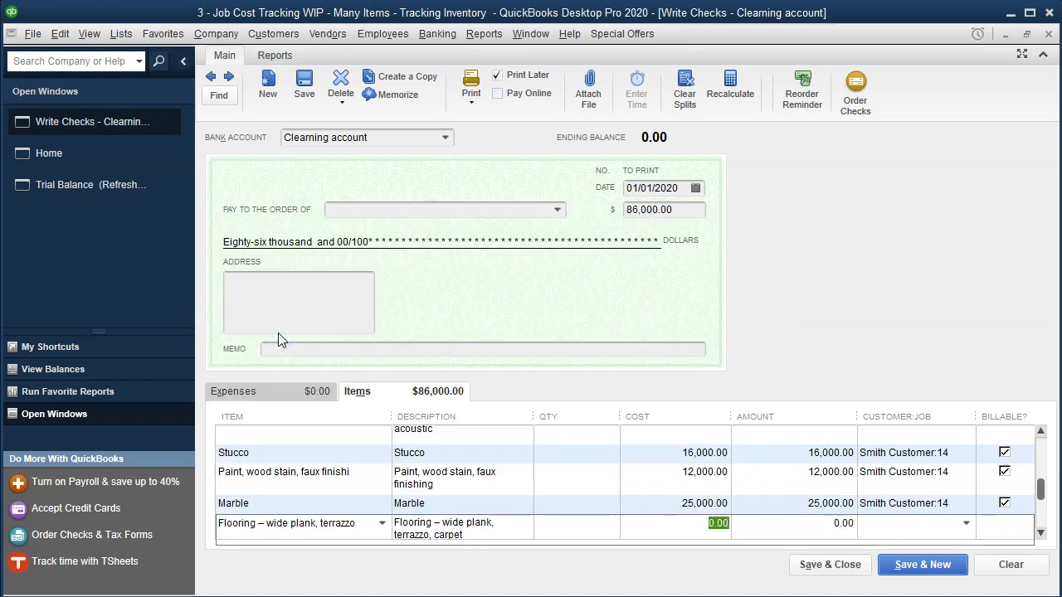
type("1500")
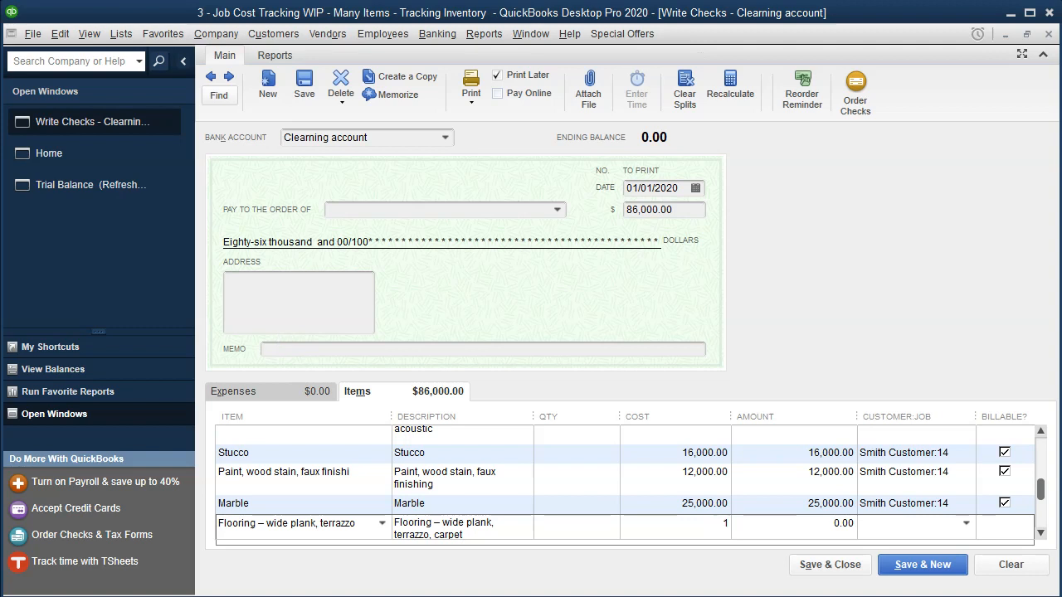
key("Tab")
type("14")
key("Tab")
key("Tab")
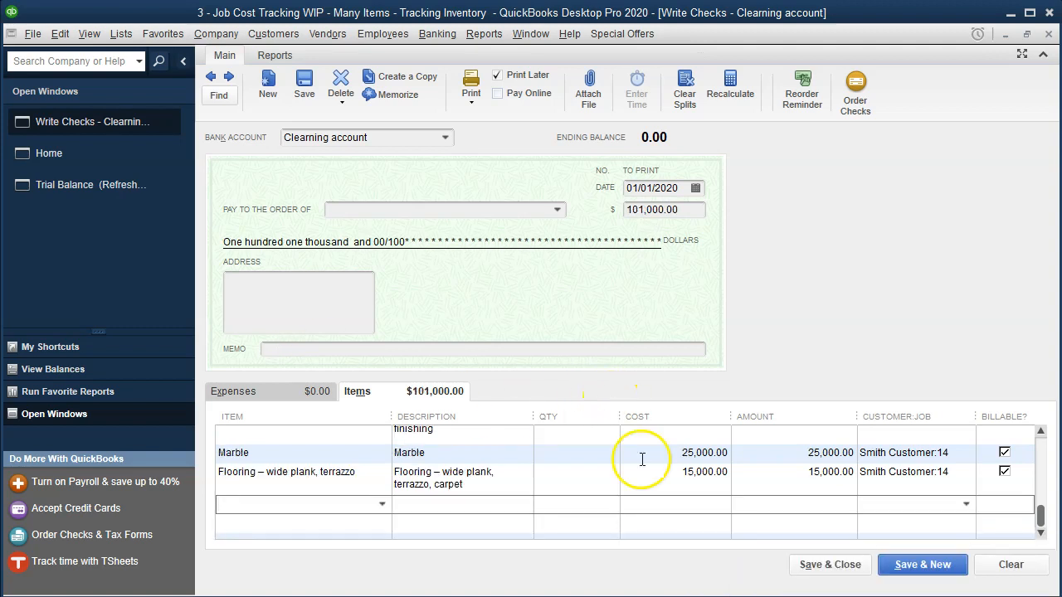
- Change the cost of the flooring item line to 14,000
left_click(661, 472)
type("14,000")
key("Tab")
key("Tab")
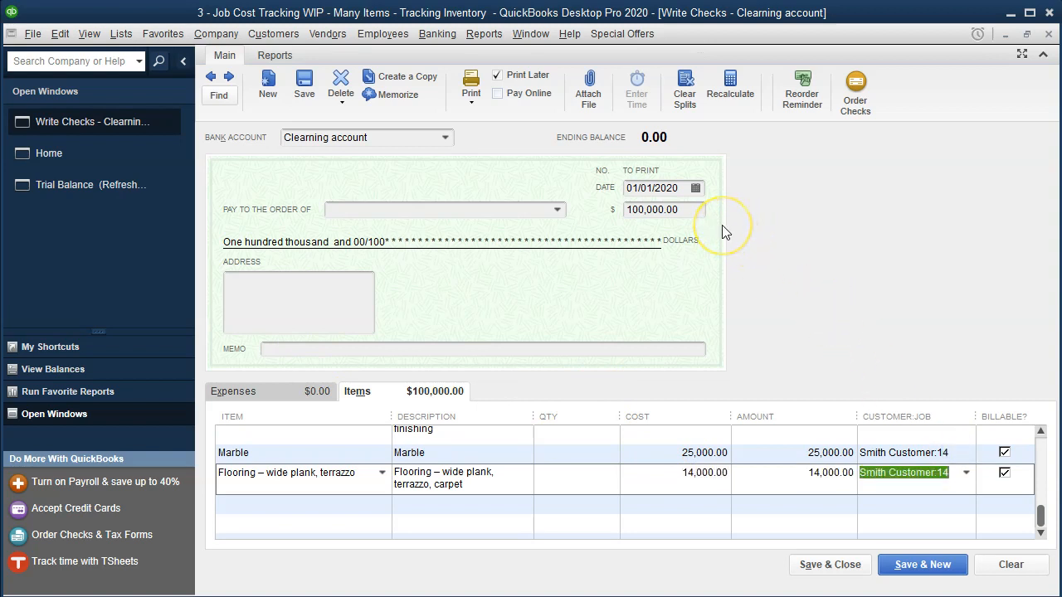
- Compare the check total with job 14's 1/7 direct materials in the Excel worksheet, and return to QuickBooks
left_click(923, 556)
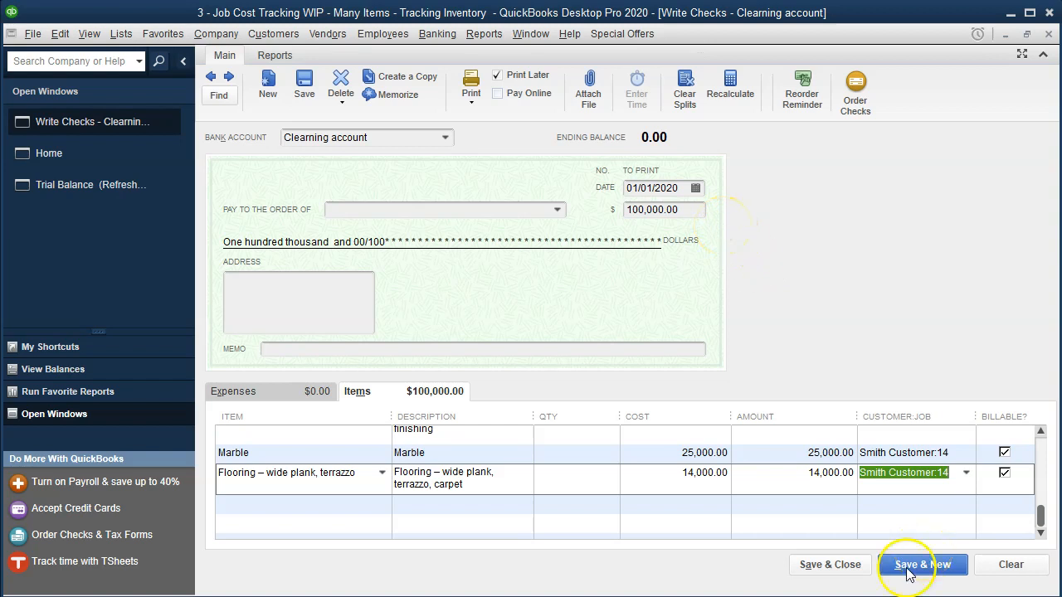
key("alt+Tab")
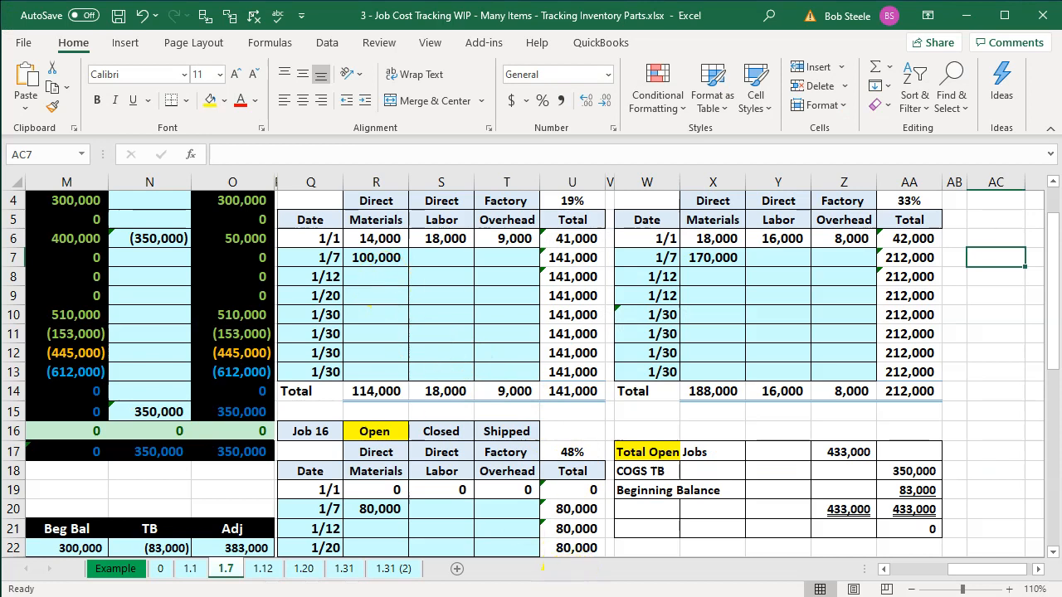
mouse_move(579, 594)
key("alt+Tab")
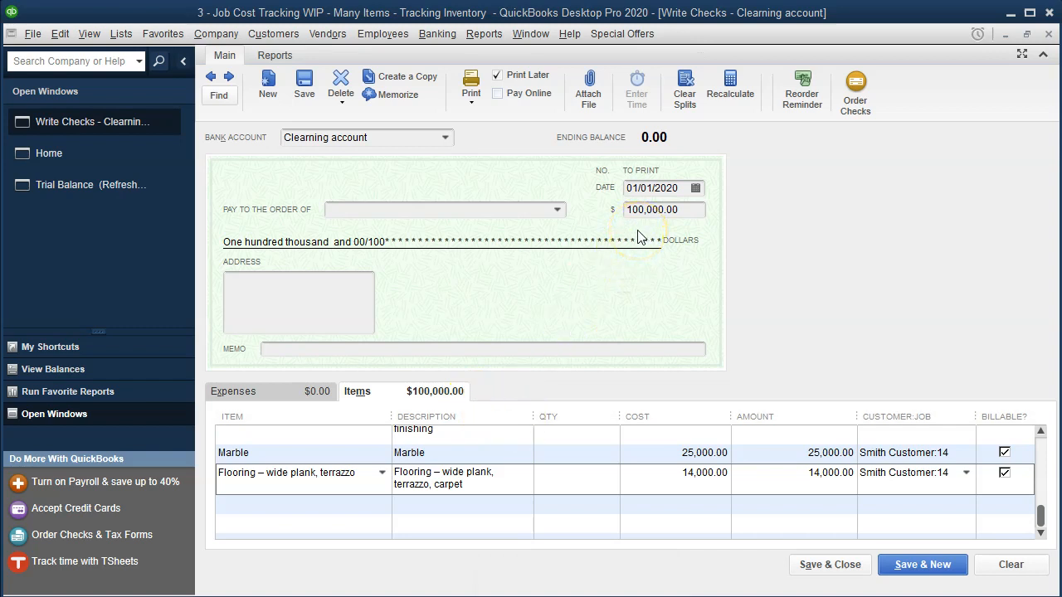
- Examine the expense account assigned to the Plaster & gypsum board item in the item list, and return to the check
left_click(266, 390)
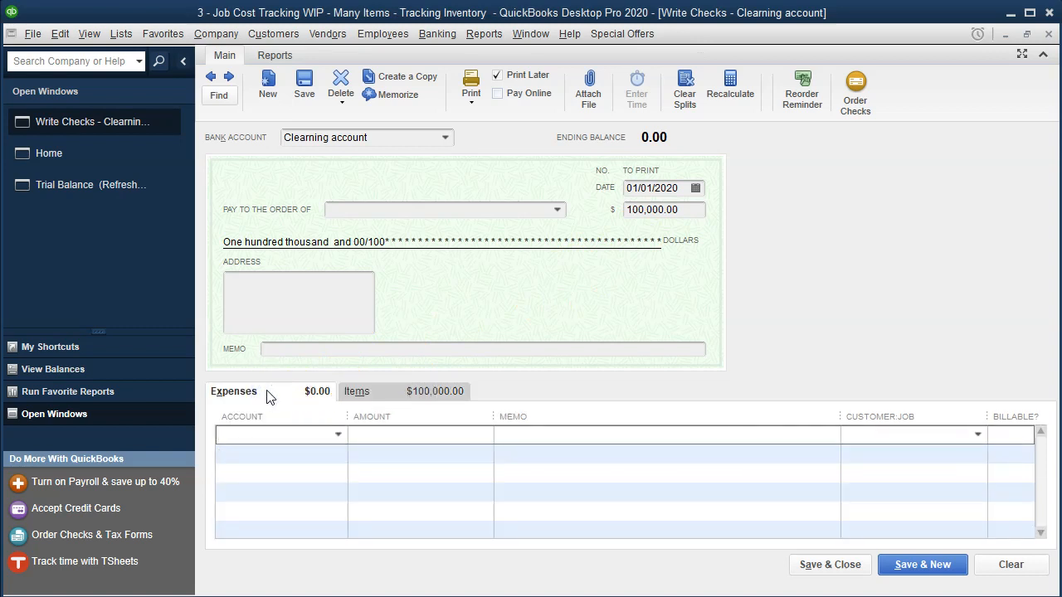
left_click(336, 437)
left_click(356, 391)
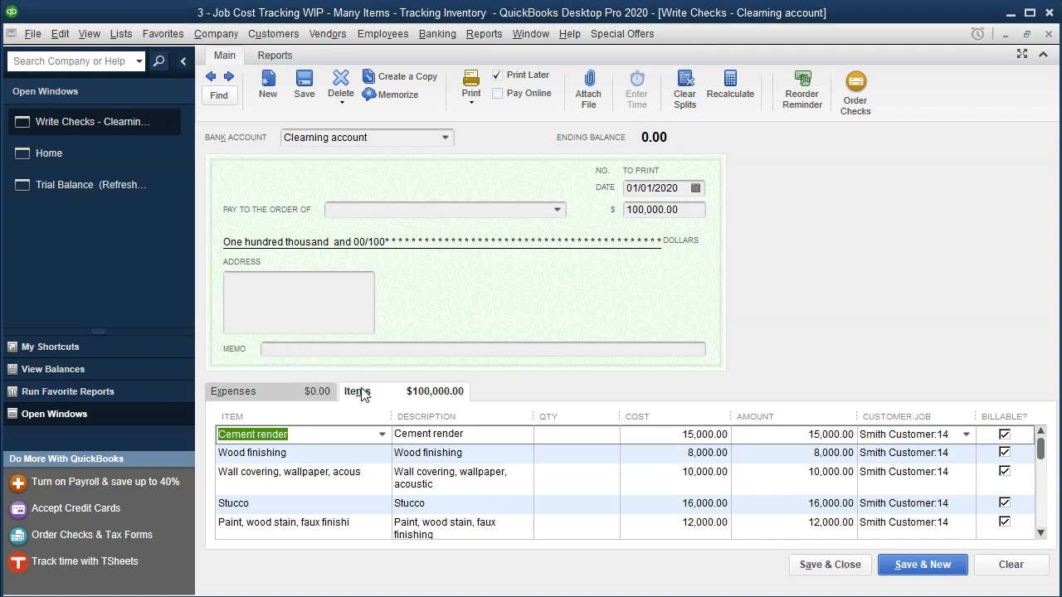
left_click(360, 397)
left_click(121, 33)
left_click(138, 71)
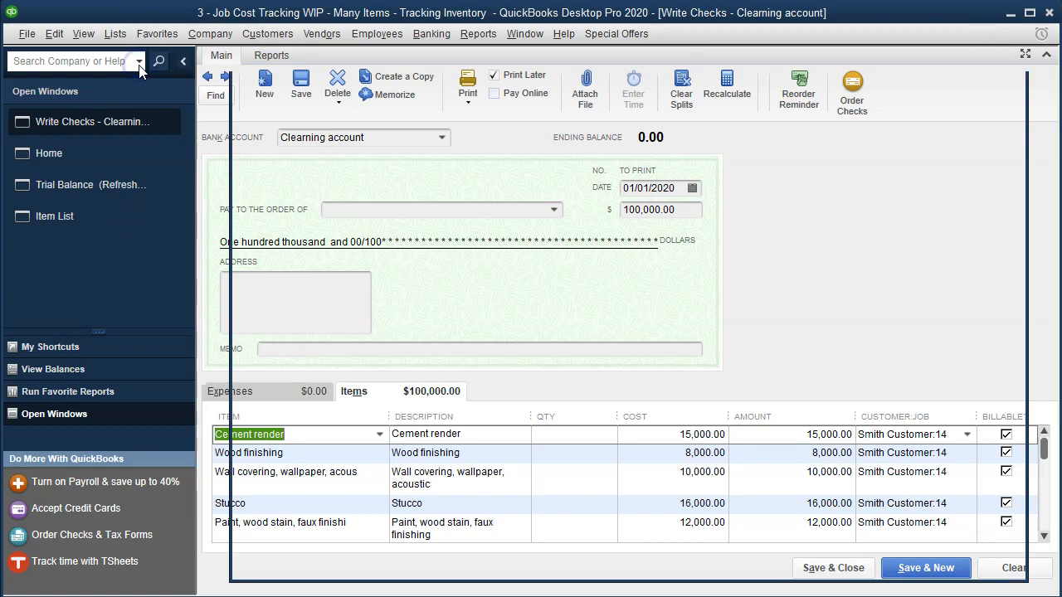
double_click(253, 262)
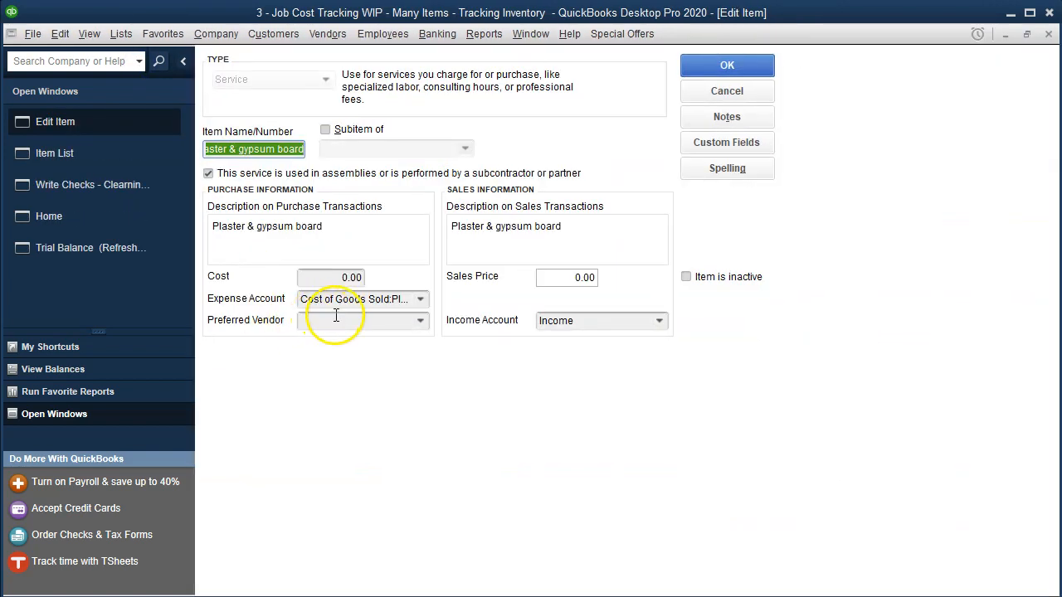
left_click(421, 300)
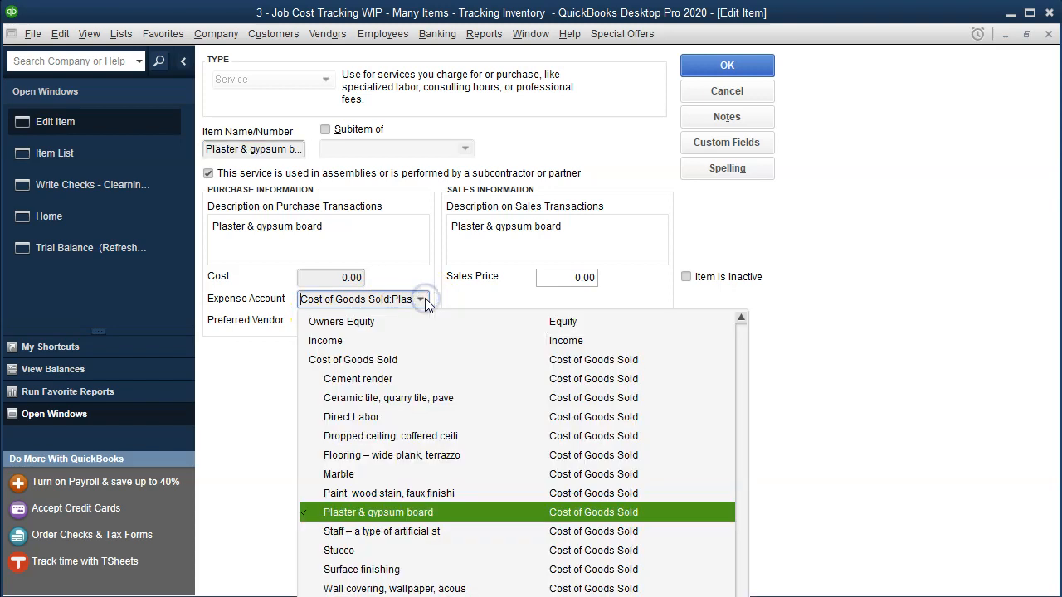
left_click(423, 300)
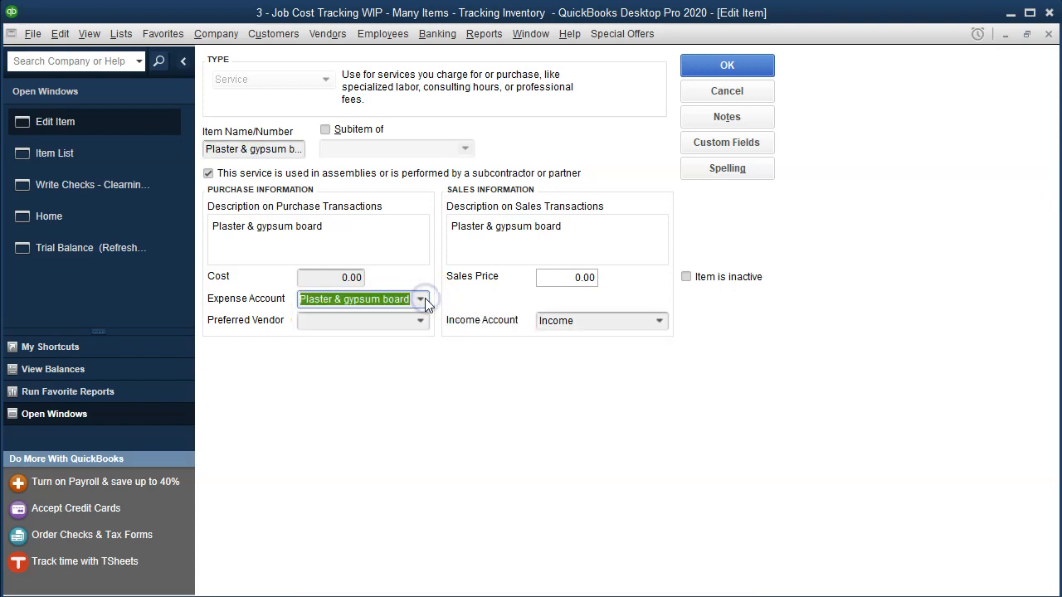
left_click(1048, 34)
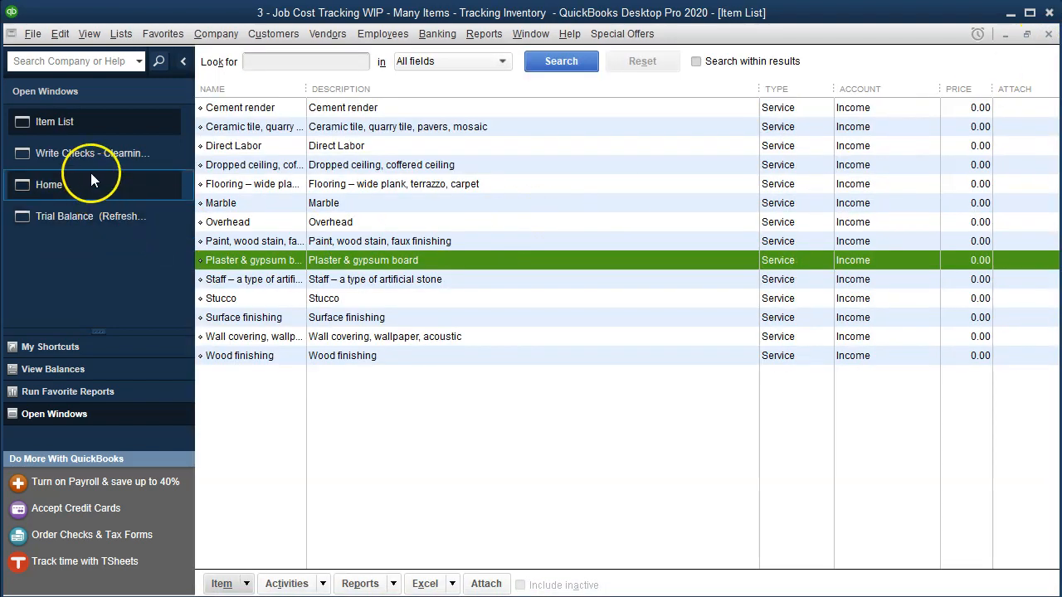
left_click(83, 162)
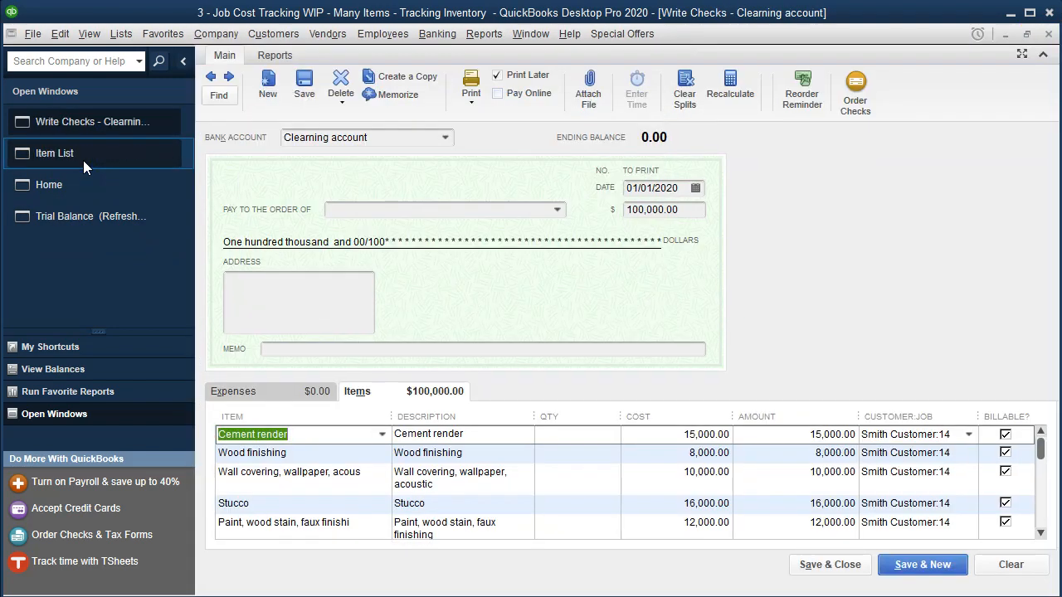
- Add an expense line of -100,000 to Raw Materials Inventory on the check
left_click(268, 391)
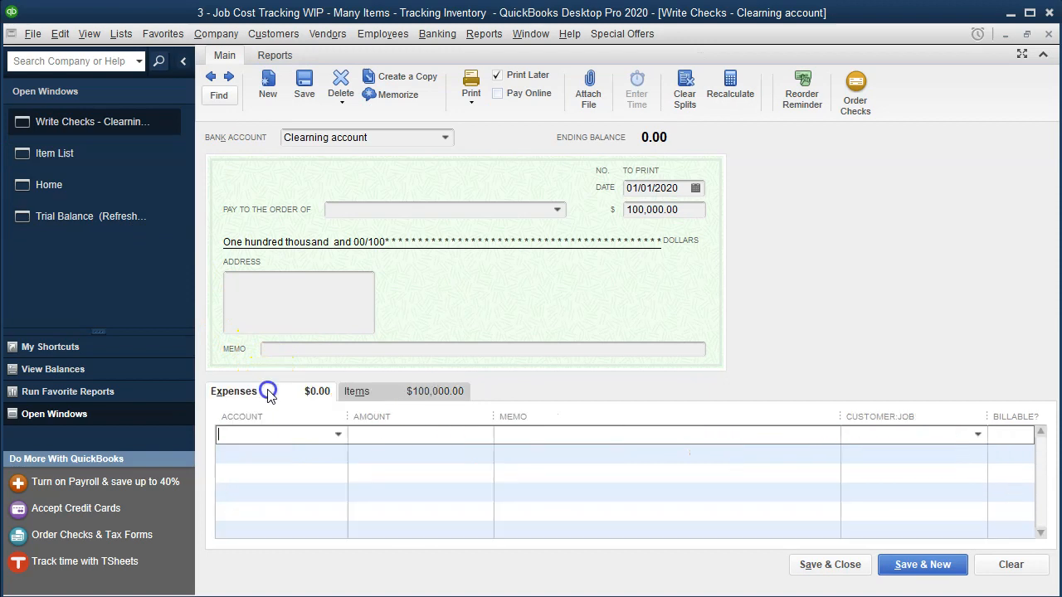
left_click(338, 434)
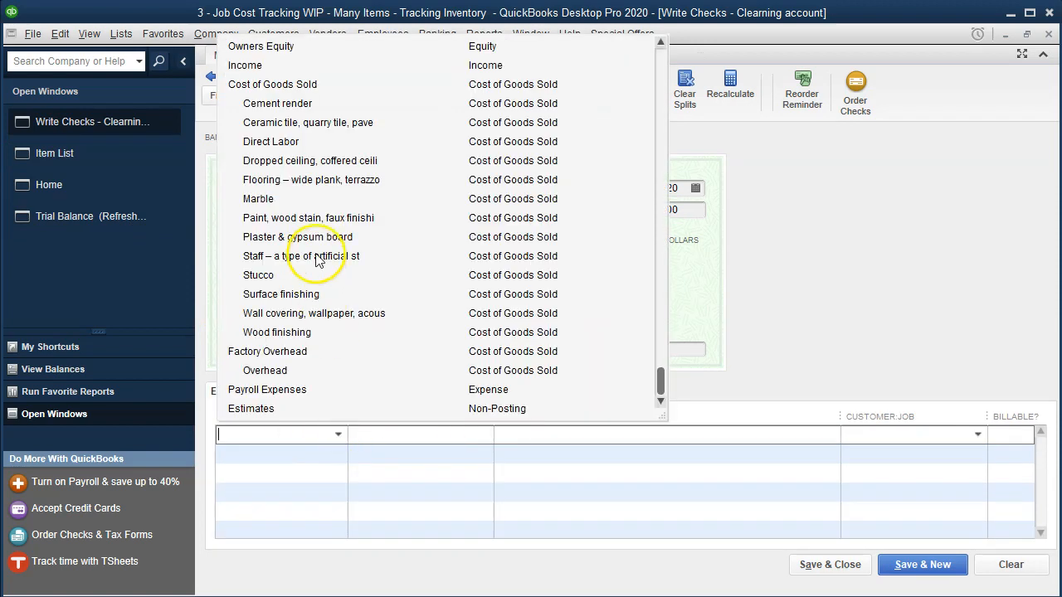
scroll(316, 259, "up", 2)
left_click(317, 206)
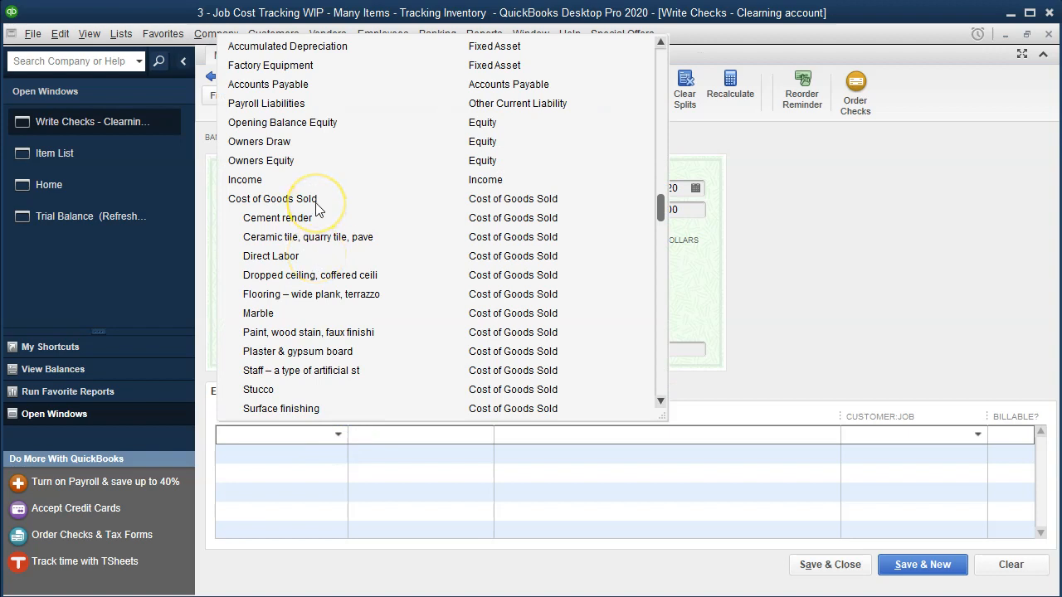
scroll(317, 207, "up", 1)
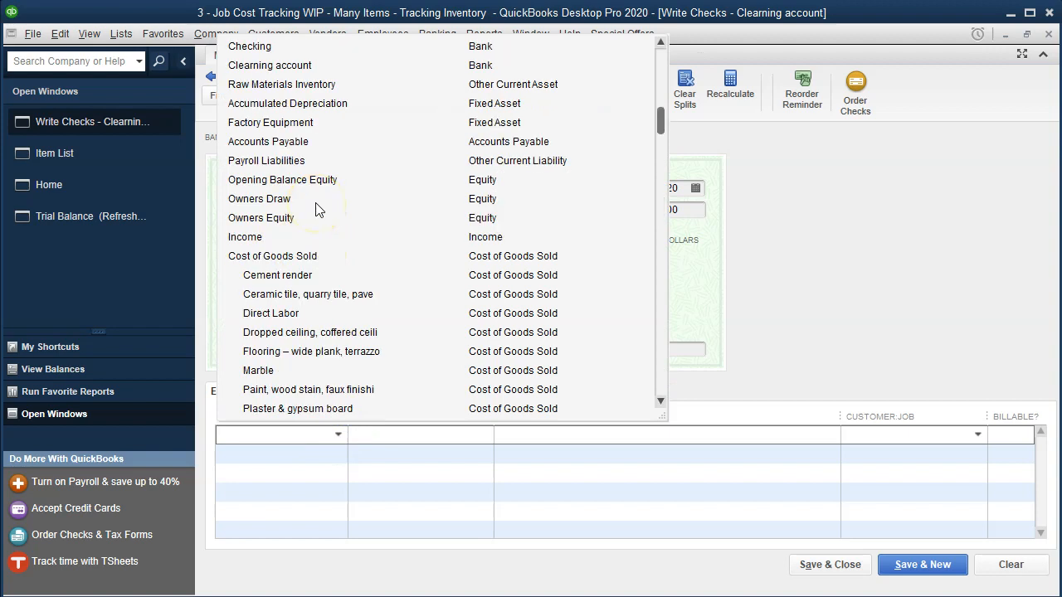
left_click(277, 84)
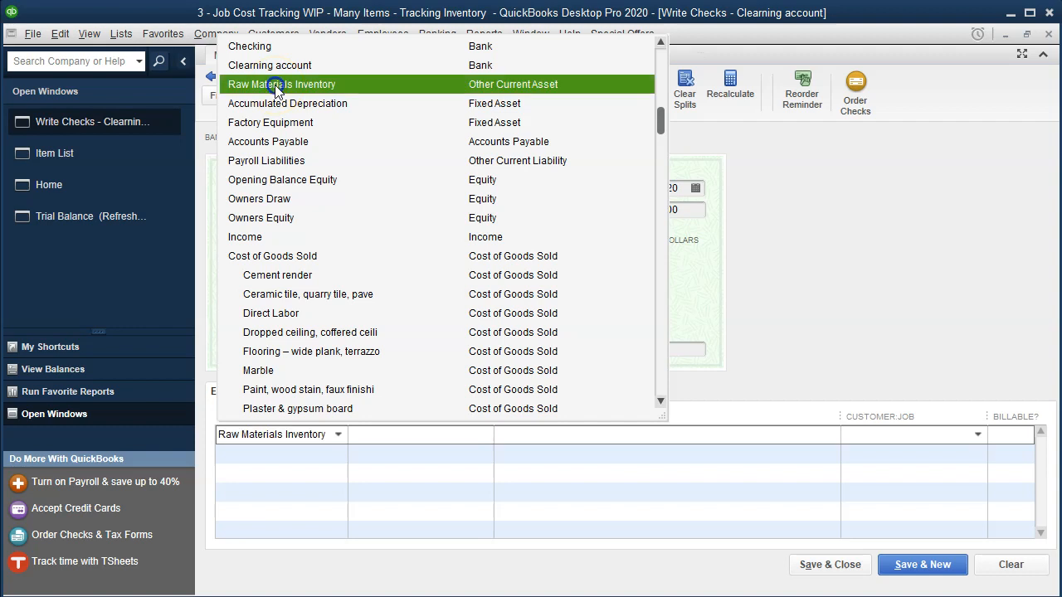
left_click(396, 434)
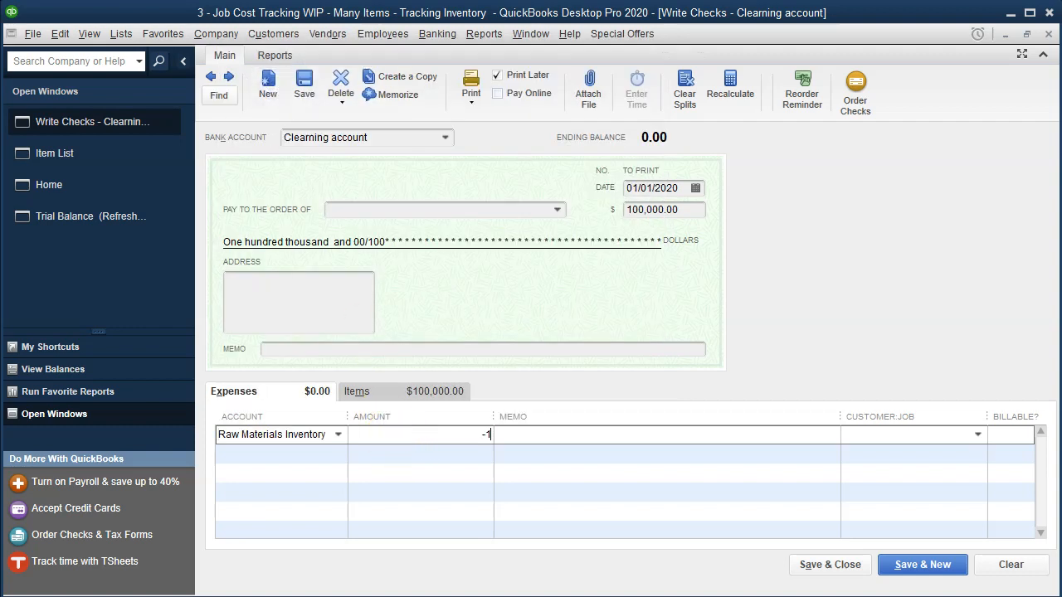
type("-100,000")
key("Tab")
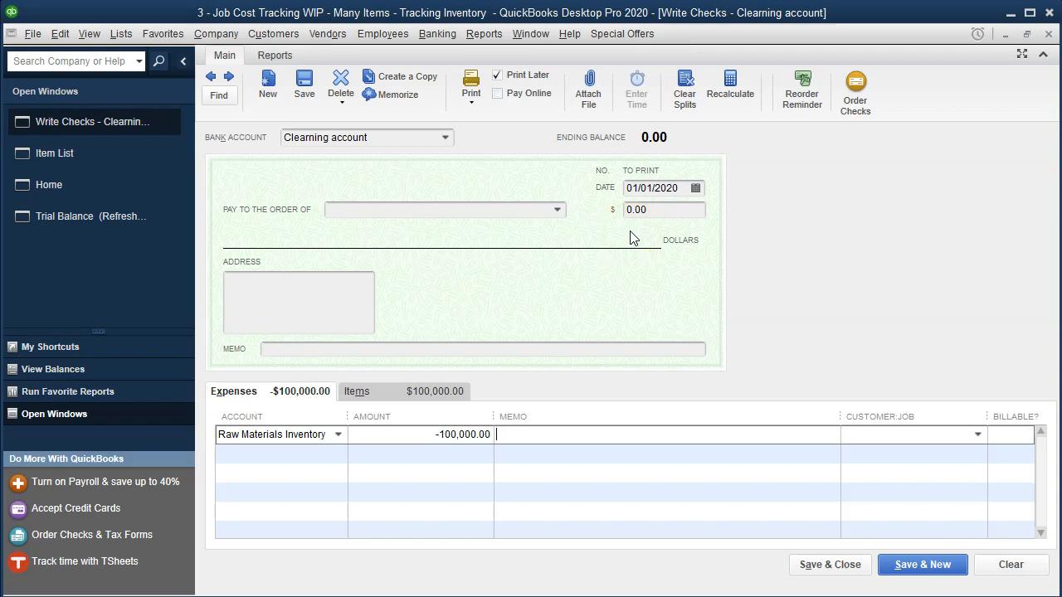
- Review the item lines and save the check, accepting its future date and starting a new check
left_click(416, 393)
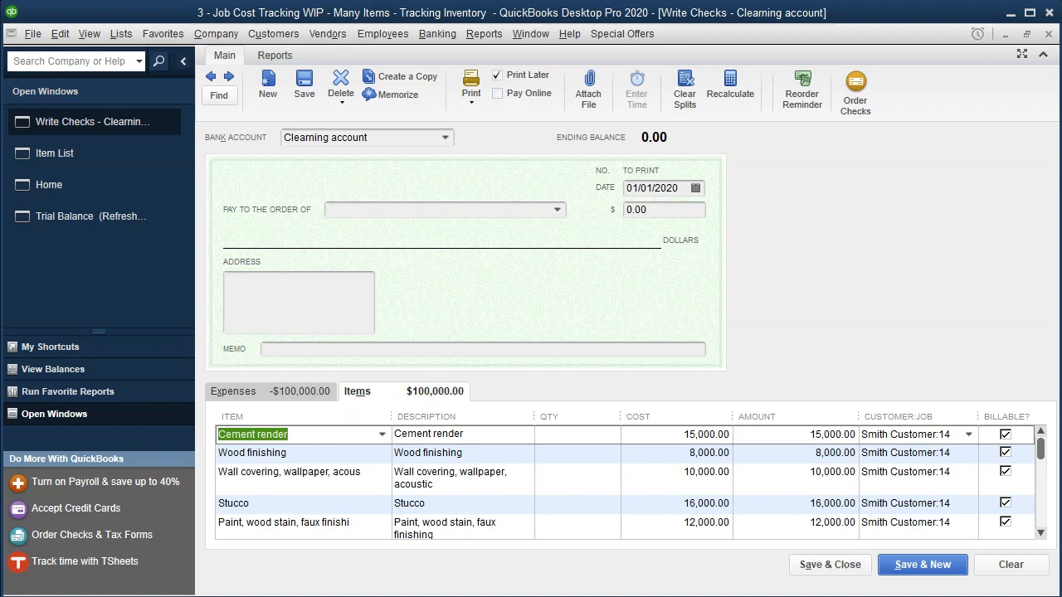
left_click(910, 571)
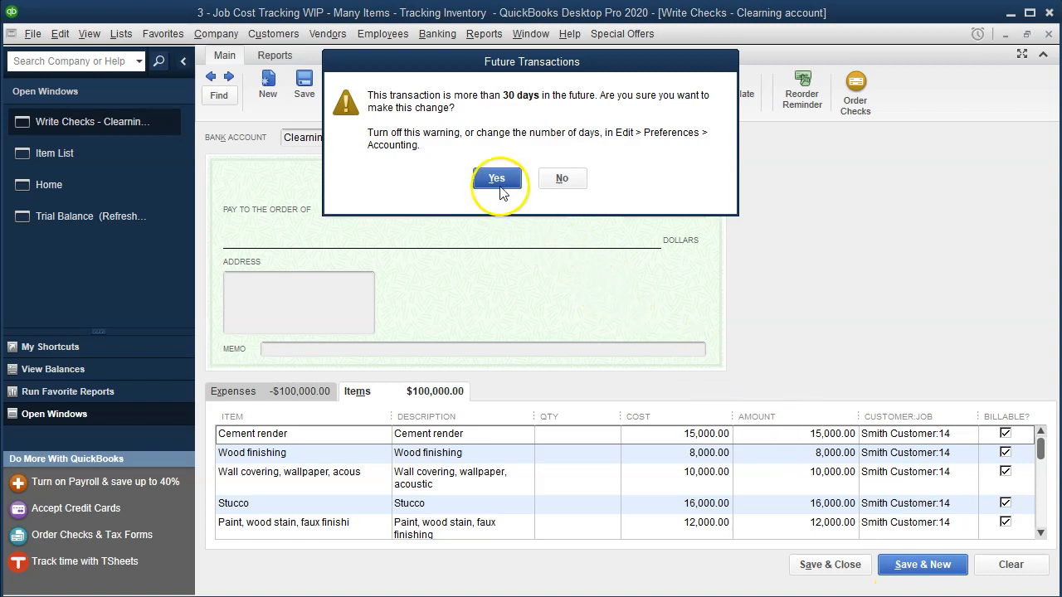
left_click(498, 181)
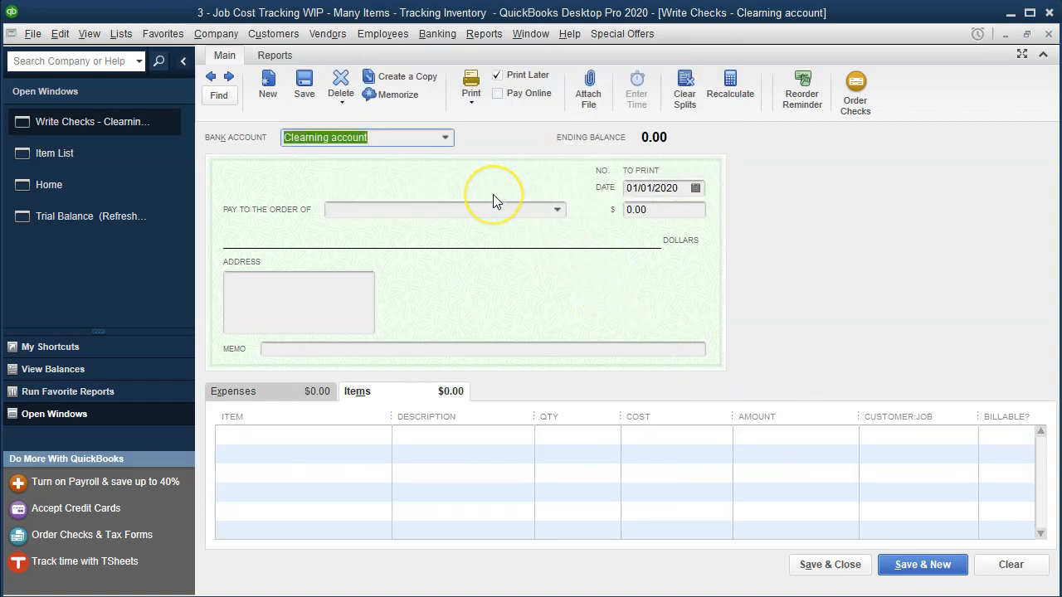
- Reopen the previously saved job 14 check, set its date to 01/07/2020, record the change, and return to a blank check
key("Tab")
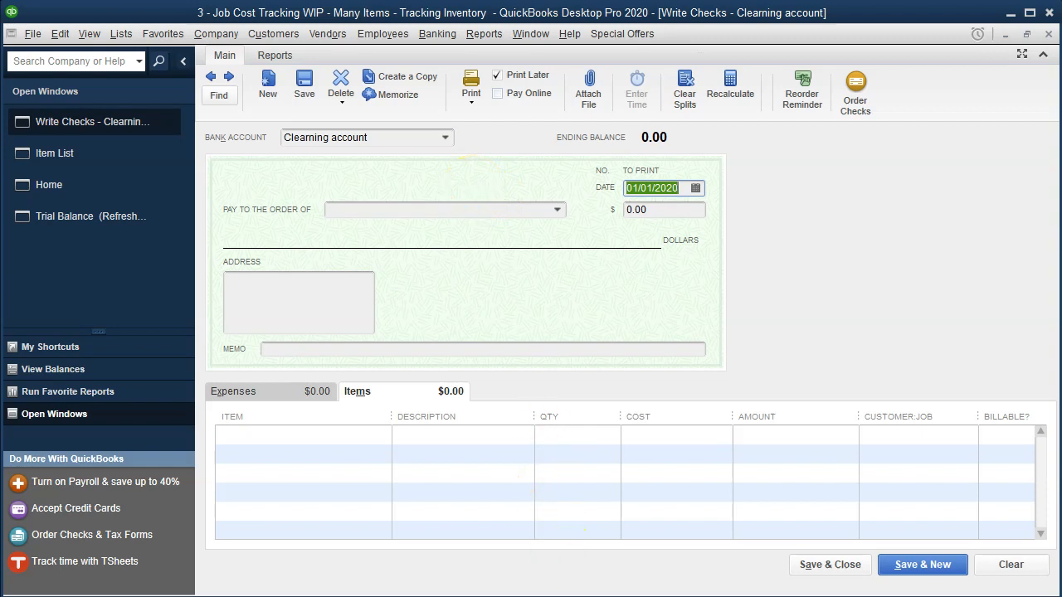
key("alt+Tab")
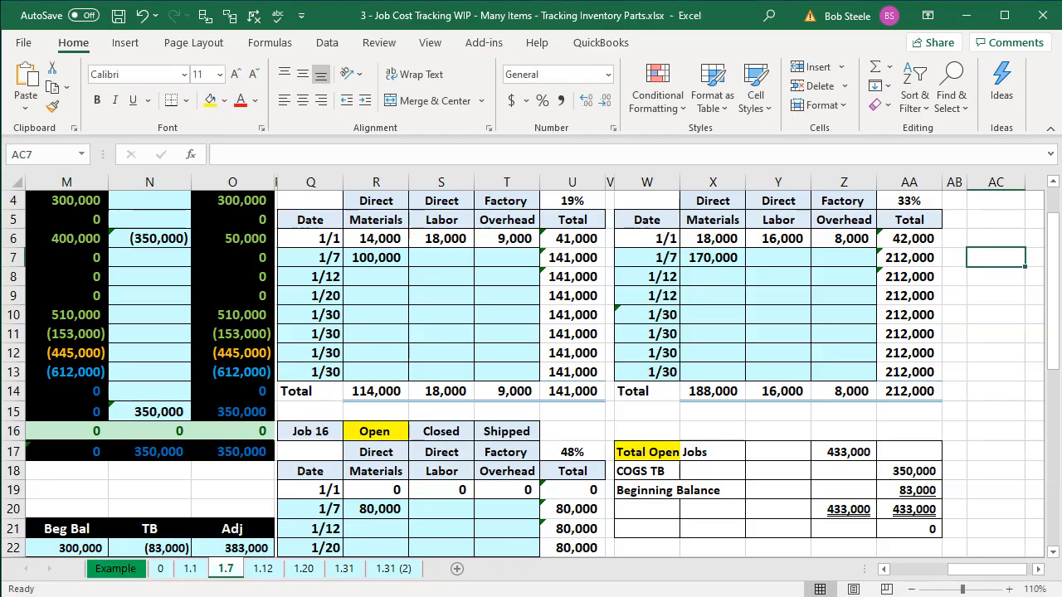
key("alt+Tab")
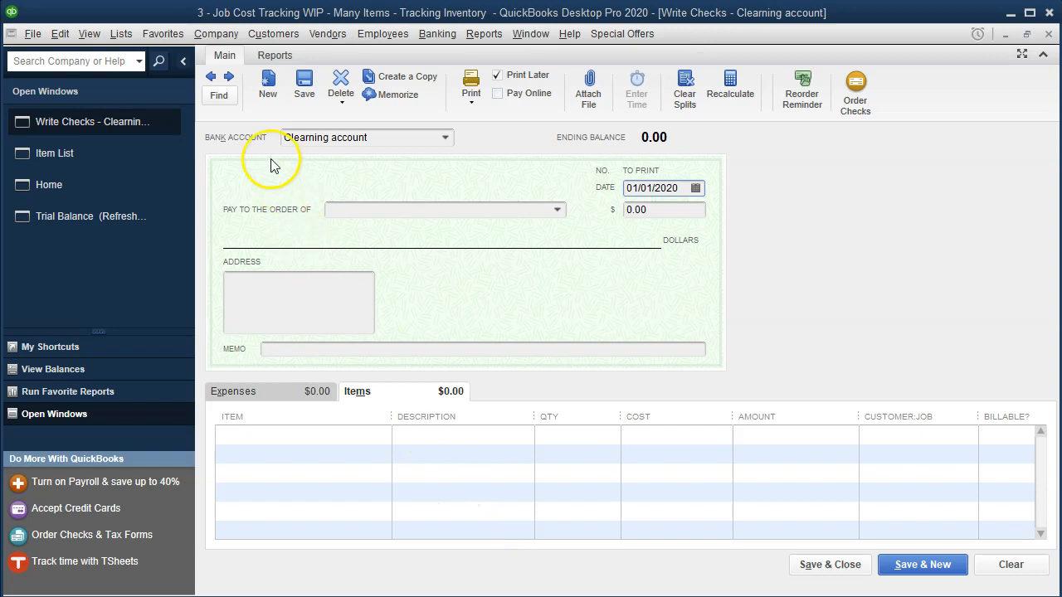
left_click(209, 81)
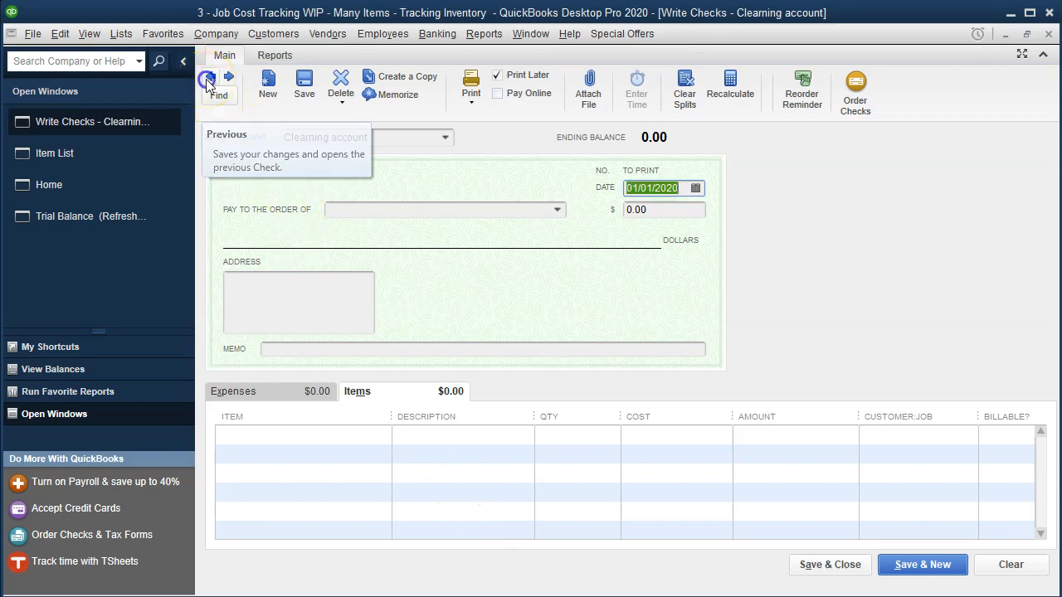
left_click(664, 189)
key("plus")
key("plus")
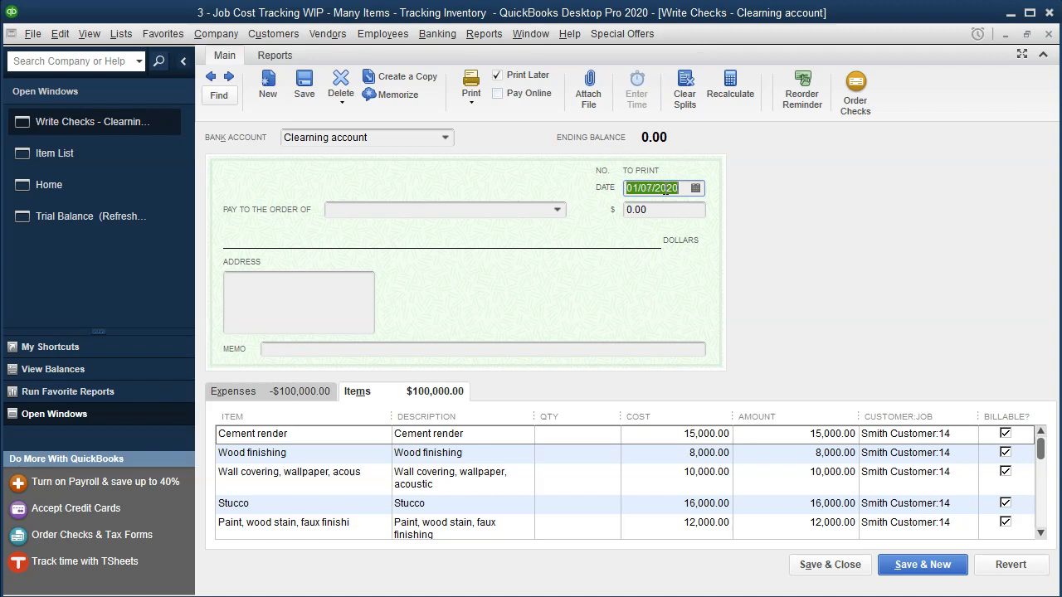
left_click(232, 84)
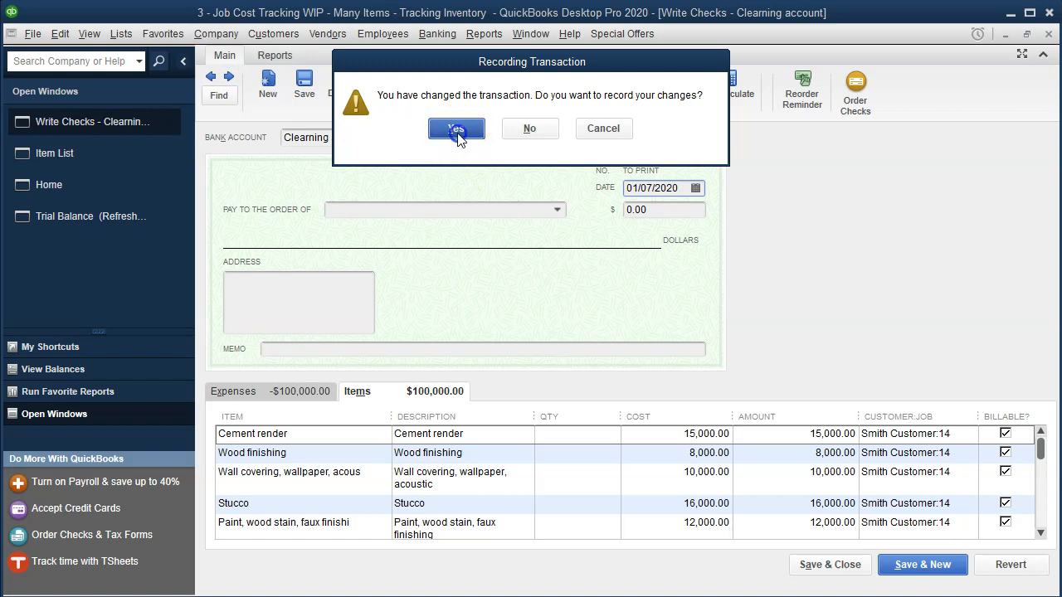
left_click(457, 135)
left_click(491, 177)
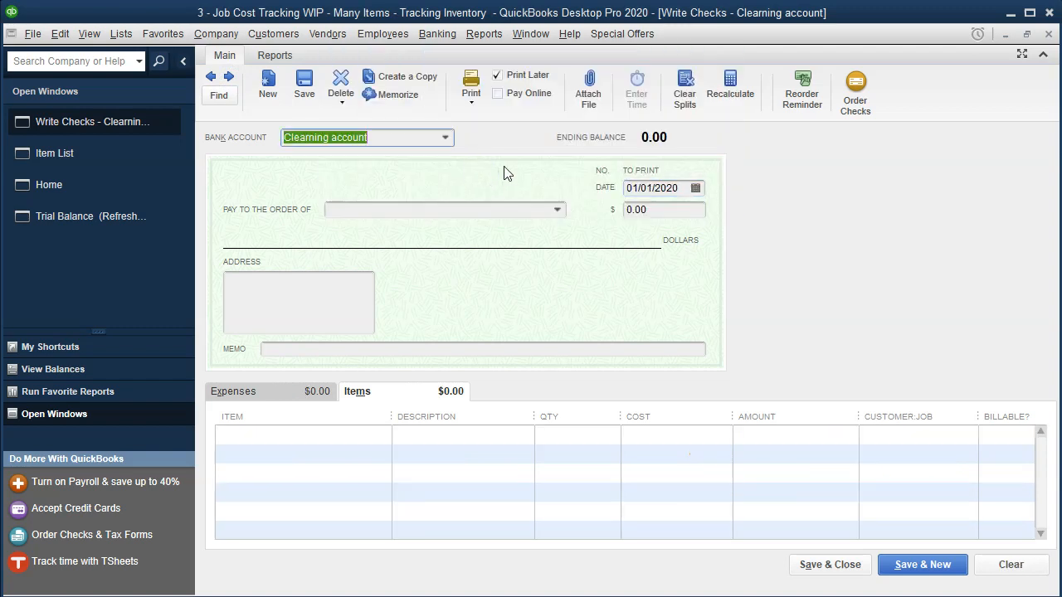
- Date the new clearing-account check 01/07/2020 and go to its first item line
left_click(646, 191)
key("plus")
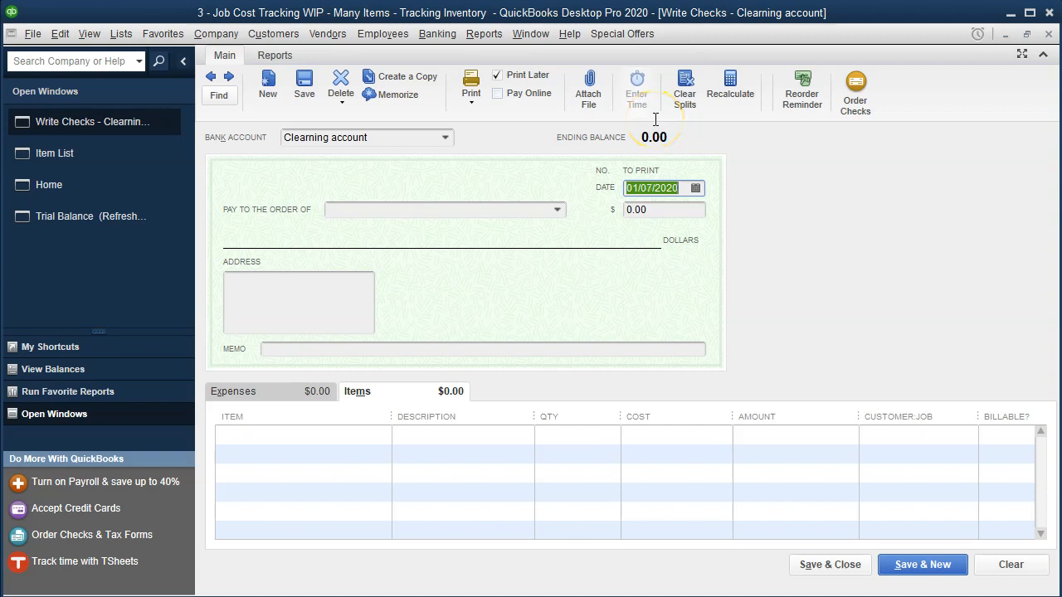
key("Tab")
key("Tab")
key("Tab")
key("Tab")
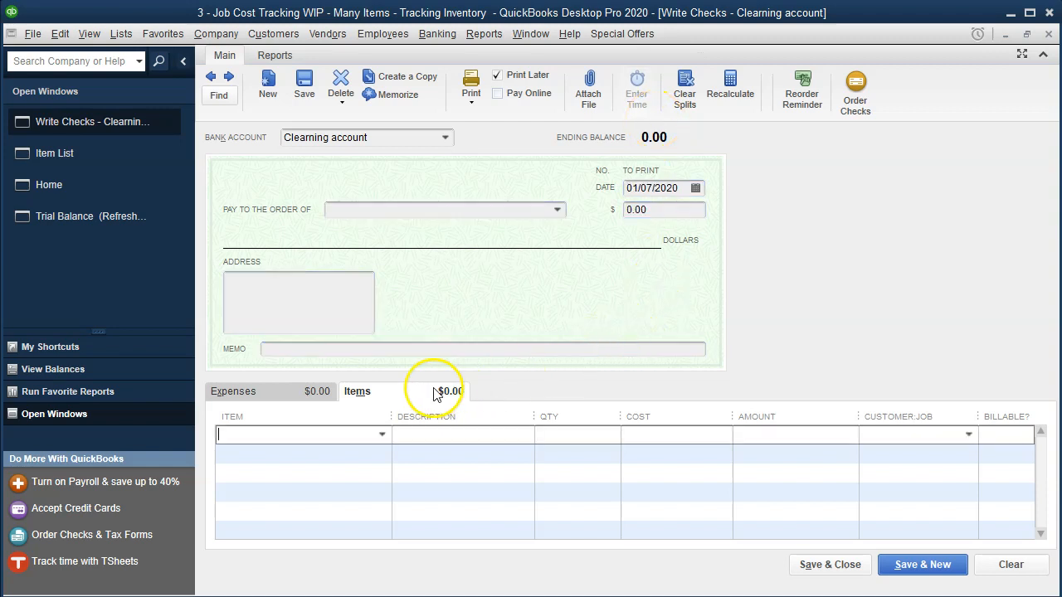
- Add a Wood finishing item line costing 30,000 for job 15, consulting its 1/7 direct materials in the Excel worksheet
left_click(382, 433)
left_click(286, 408)
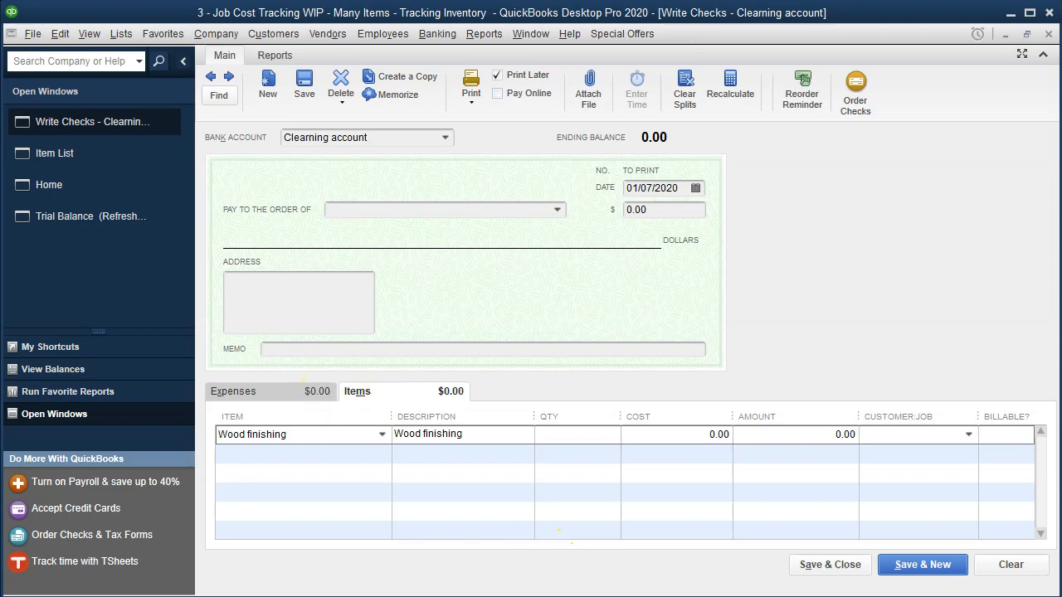
left_click(574, 595)
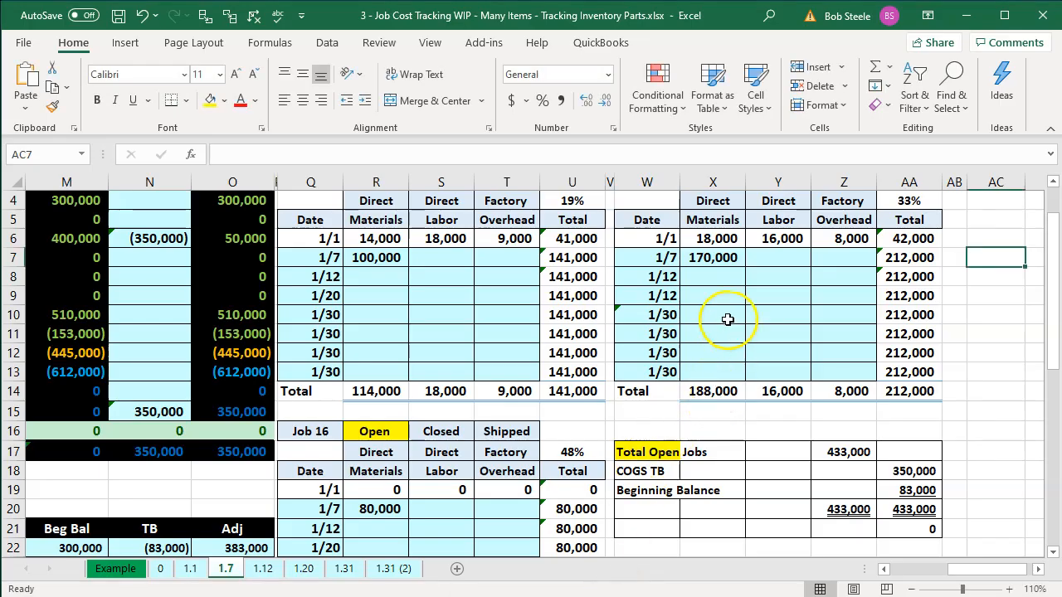
left_click(712, 257)
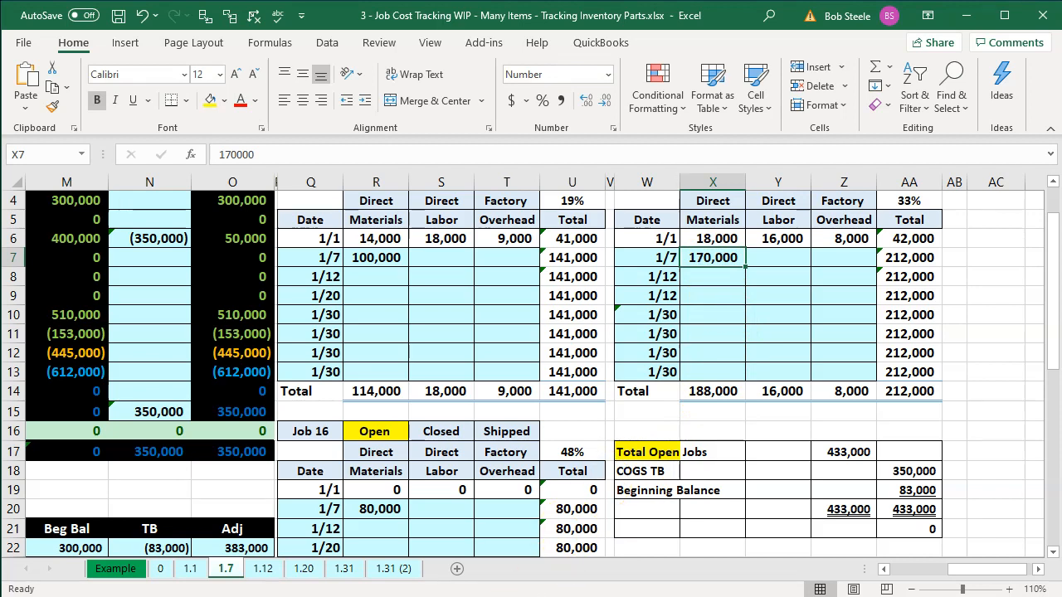
left_click(514, 595)
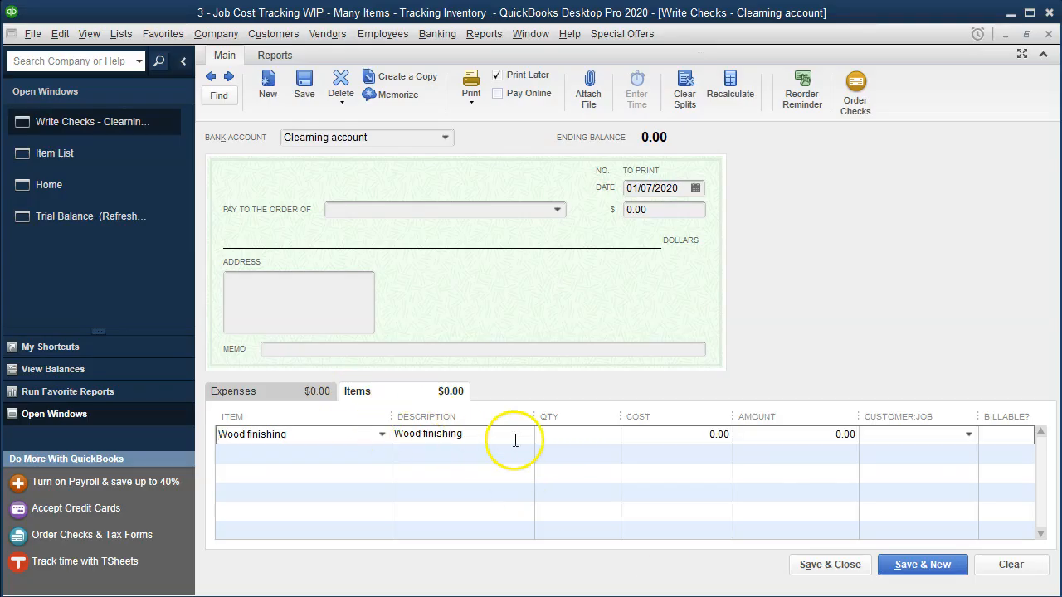
left_click_drag(644, 437, 838, 445)
type("30,00")
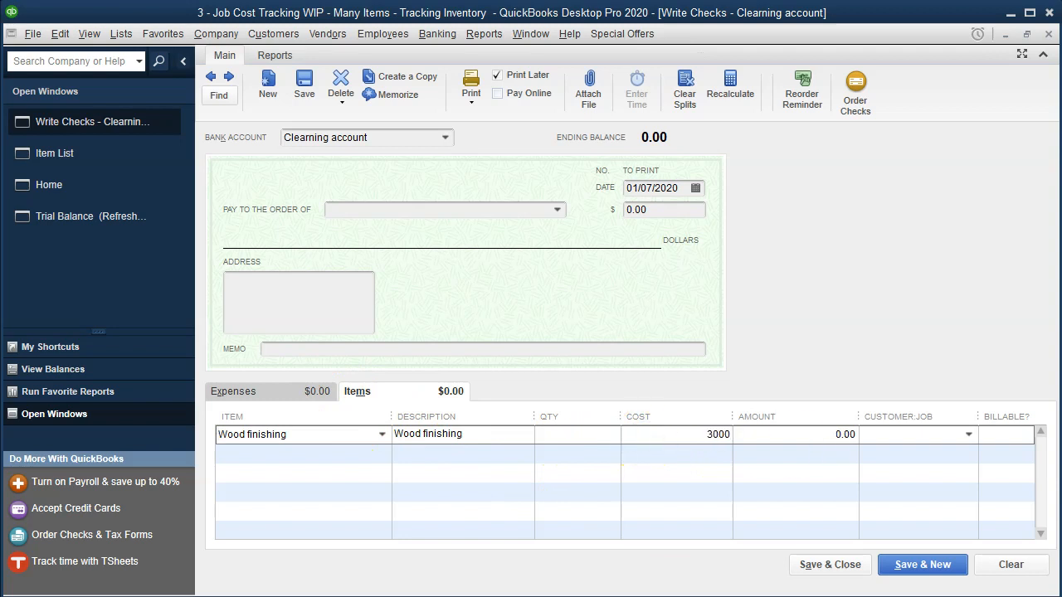
type("0")
key("Tab")
key("Tab")
type("15")
key("Tab")
key("Tab")
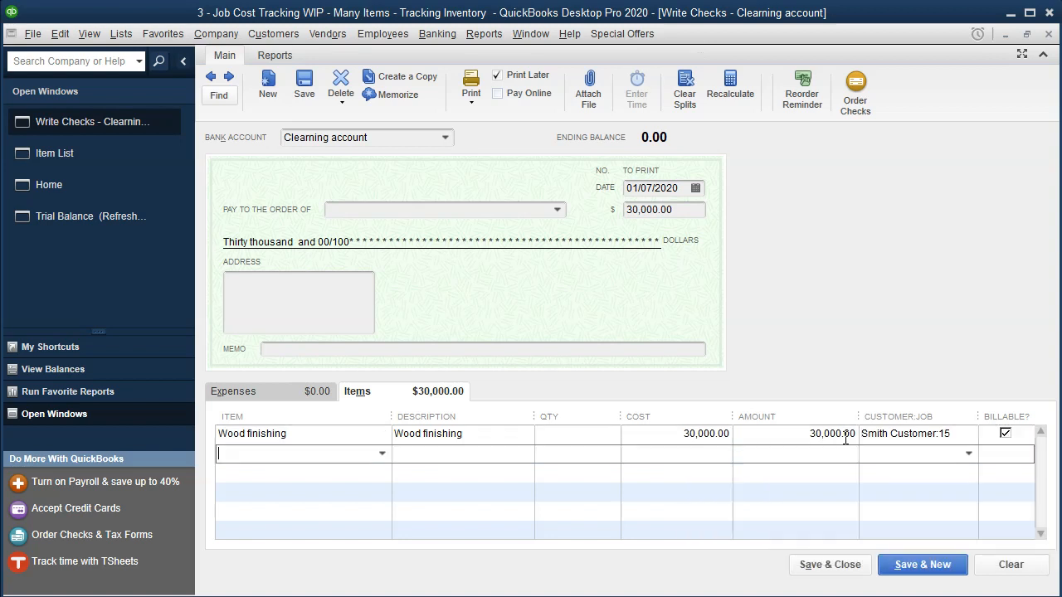
- Add a wall covering, wallpaper, acoustic item line costing 21,000 for job 15
left_click(381, 454)
left_click(327, 406)
key("Tab")
key("Tab")
key("Tab")
type("21000")
key("Tab")
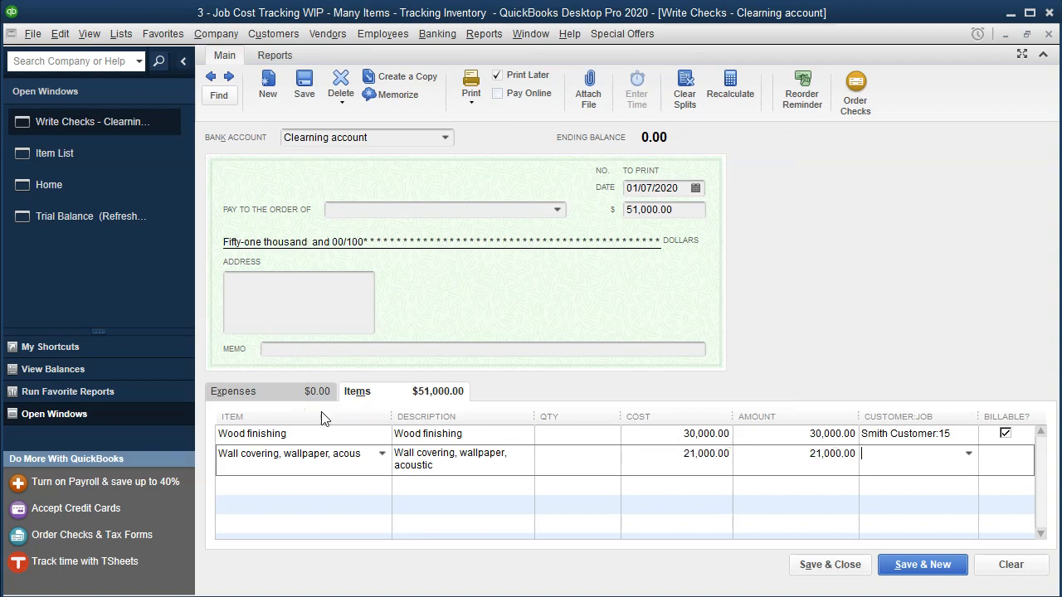
- Add a Surface finishing item line costing 32,000 for job 15
left_click(380, 490)
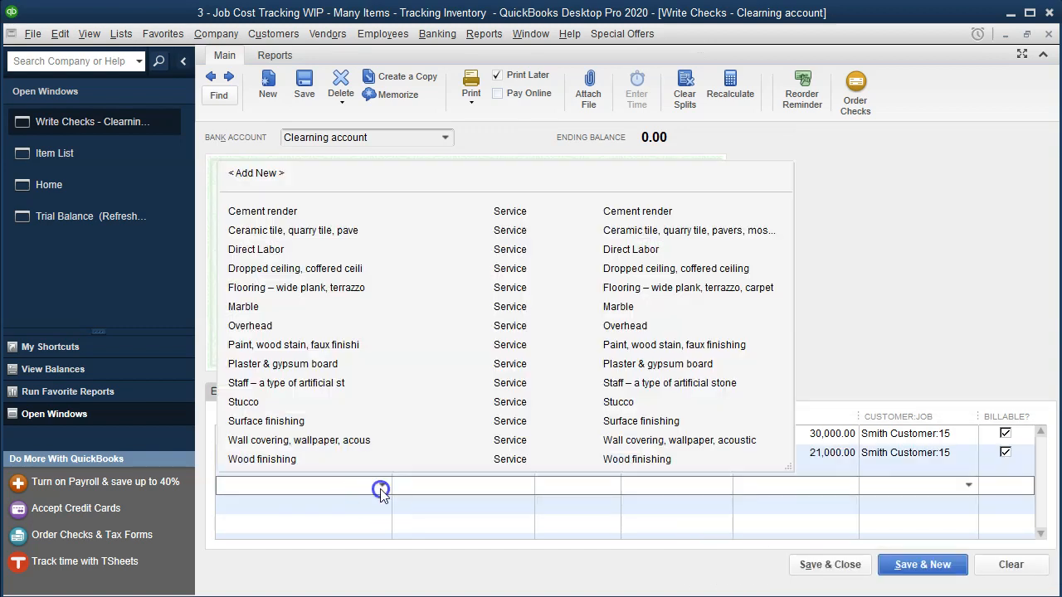
left_click(286, 422)
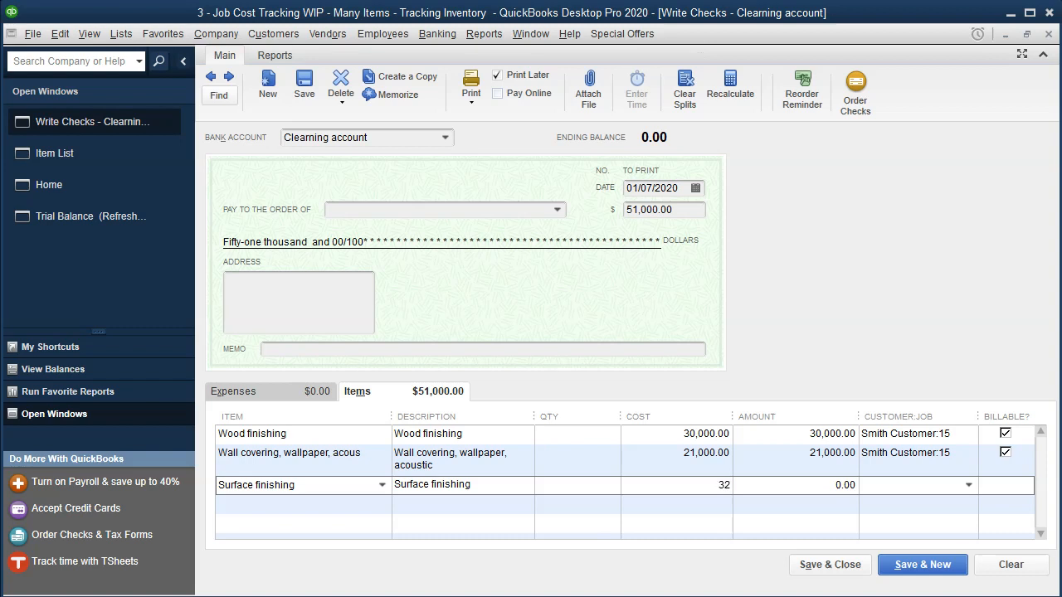
key("Tab")
key("Tab")
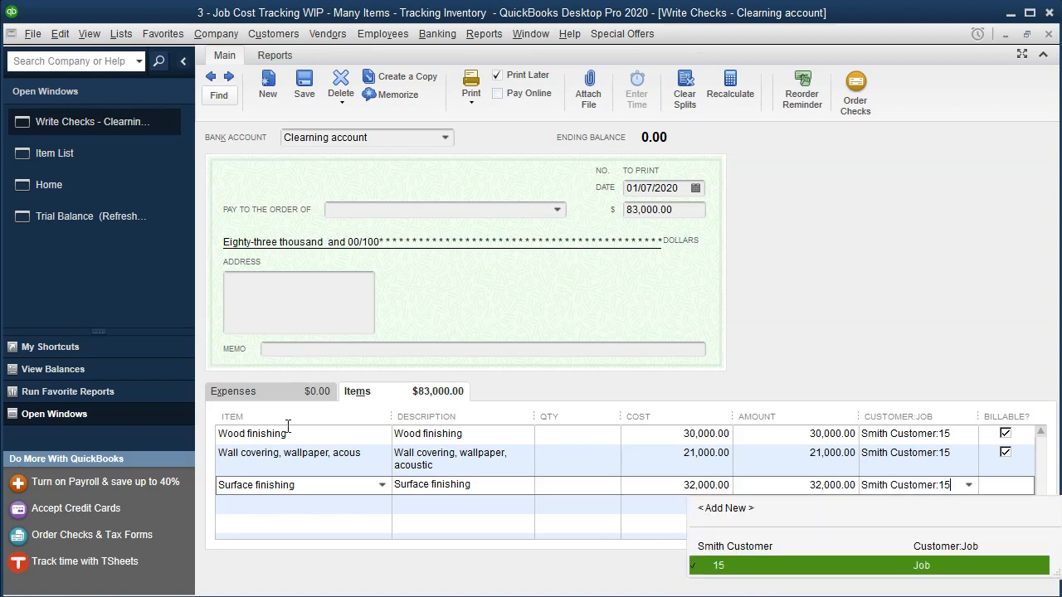
key("Tab")
key("Tab")
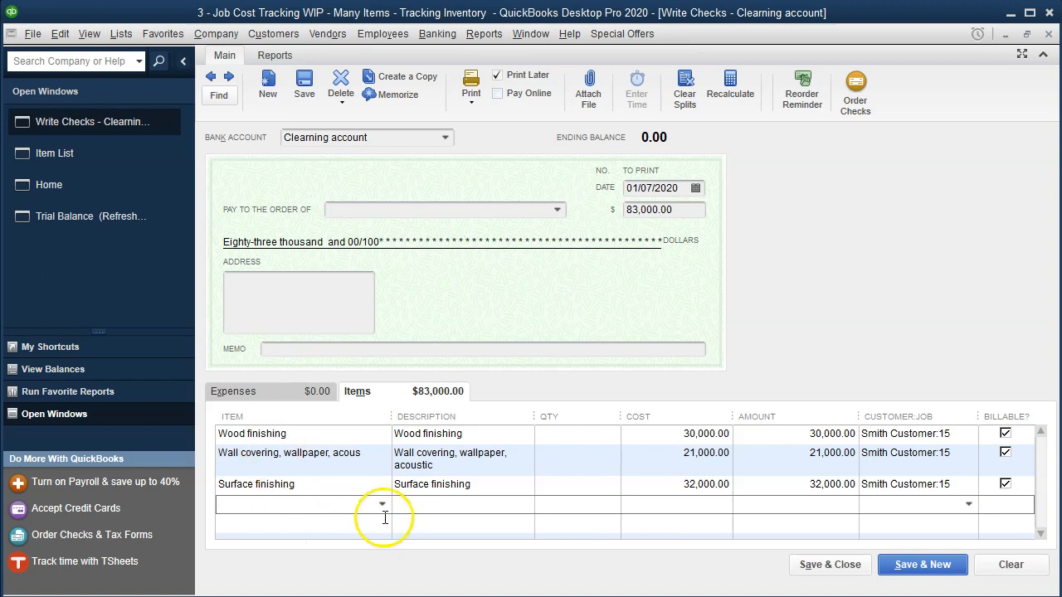
- Add a Stucco item line costing 29,000 for job 15
left_click(382, 504)
left_click(268, 422)
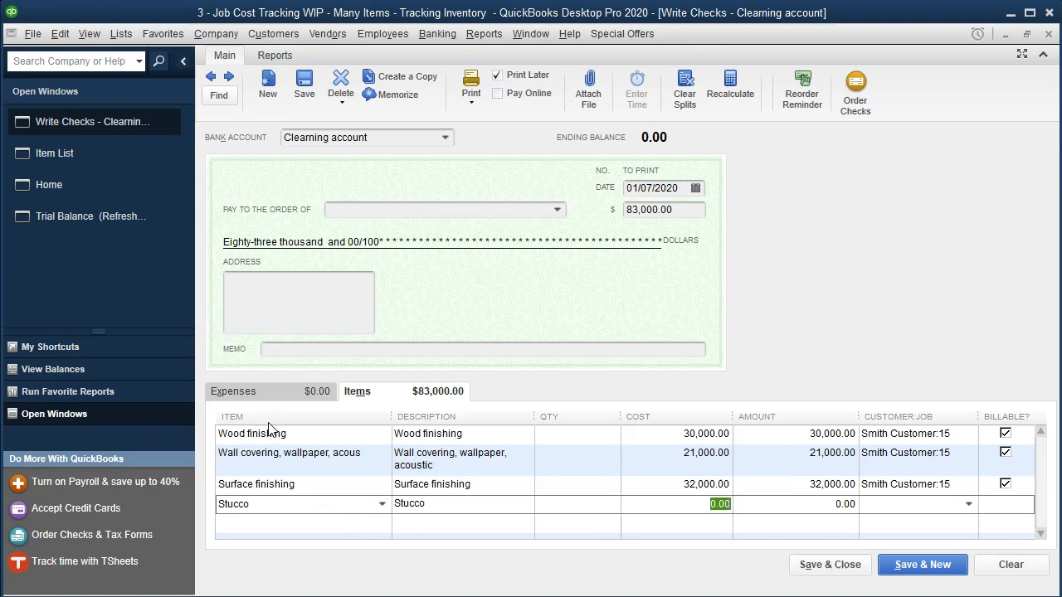
type("29,000")
key("Tab")
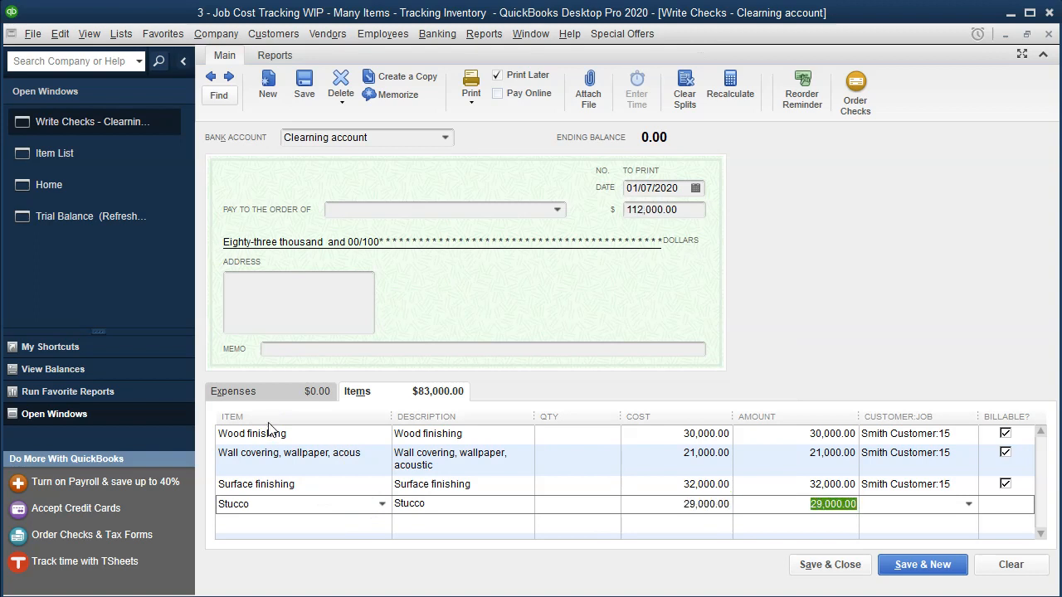
key("Tab")
type("Smith Customer:15")
key("Tab")
key("Tab")
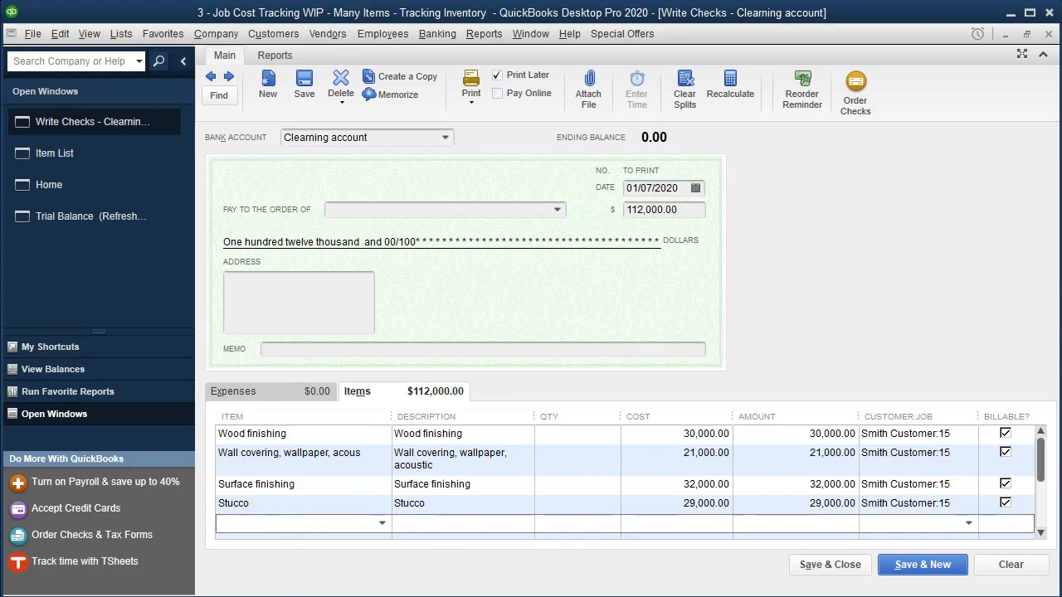
- Glance at the Excel worksheet, return to QuickBooks, and add a Staff artificial stone item line costing 15,000 for job 15
key("alt+Tab")
key("alt+Tab")
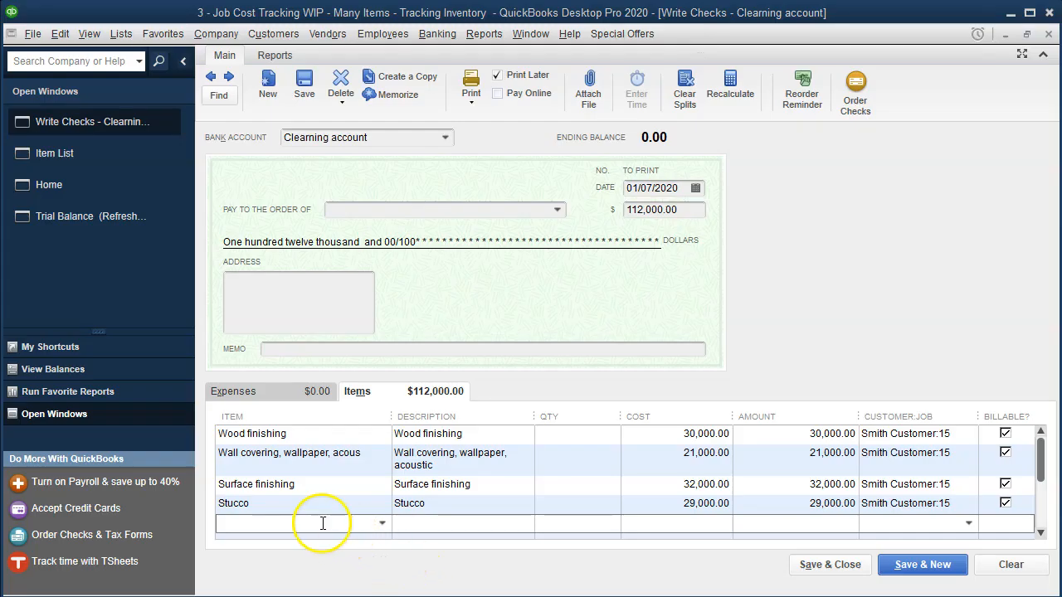
left_click(382, 525)
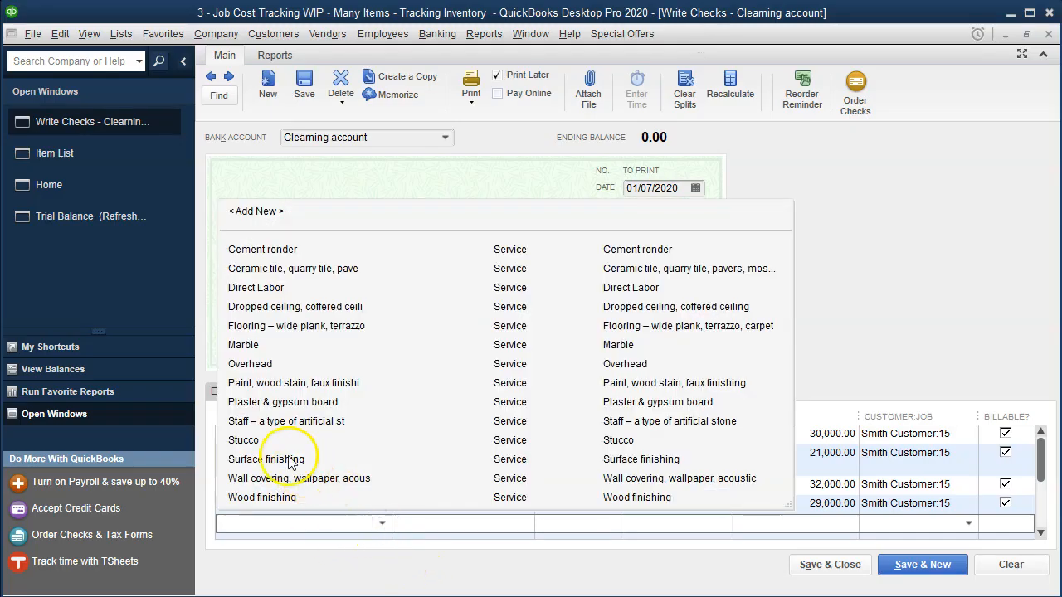
left_click(276, 413)
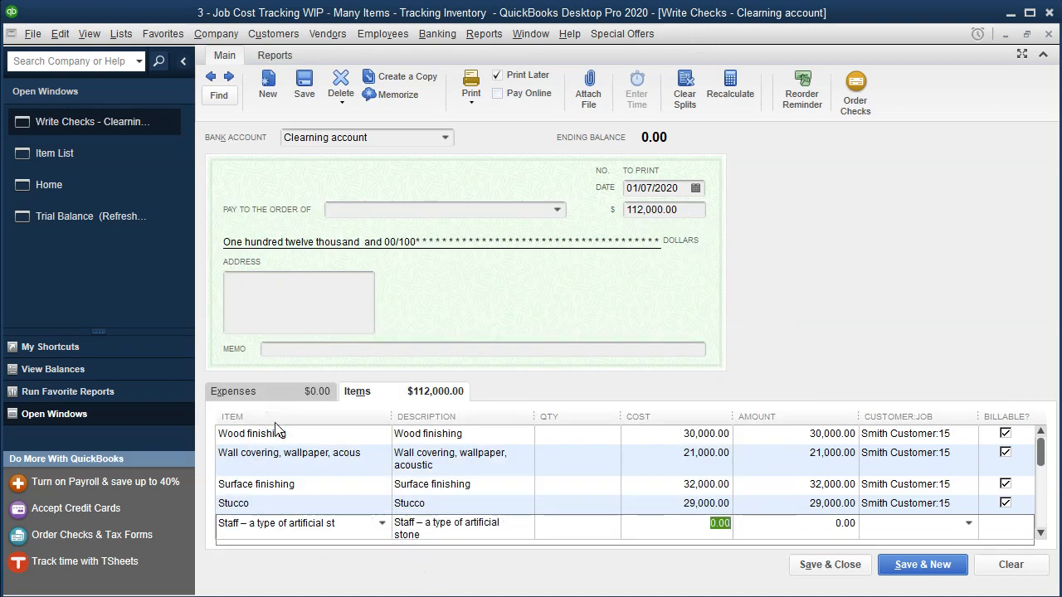
type("15,00")
key("Tab")
key("Tab")
key("Tab")
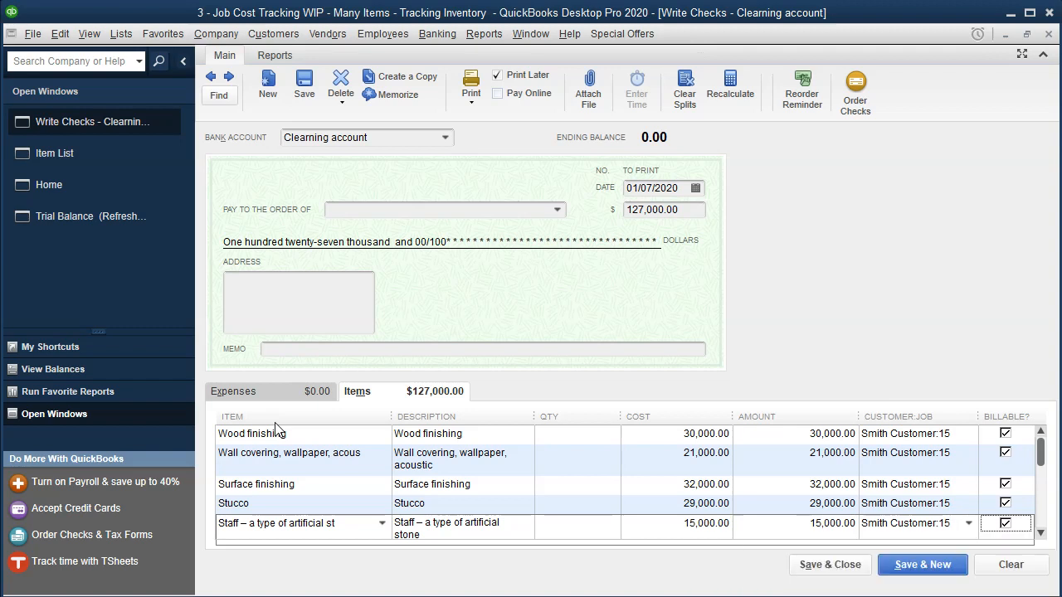
key("Tab")
- Add a Flooring – wide plank, terrazzo item line costing 26,000 for job 15
left_click(382, 505)
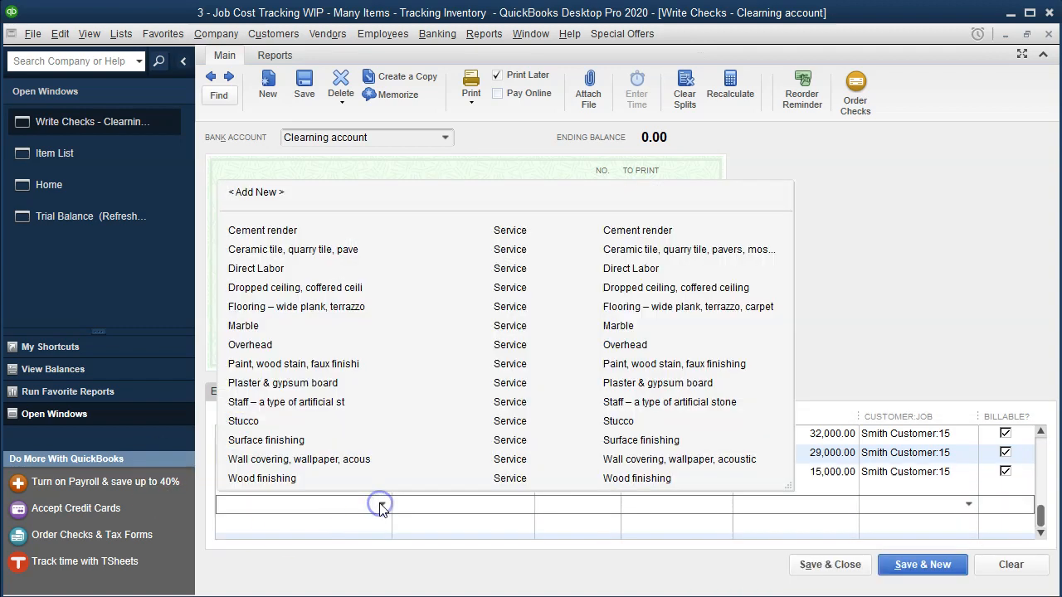
left_click(266, 308)
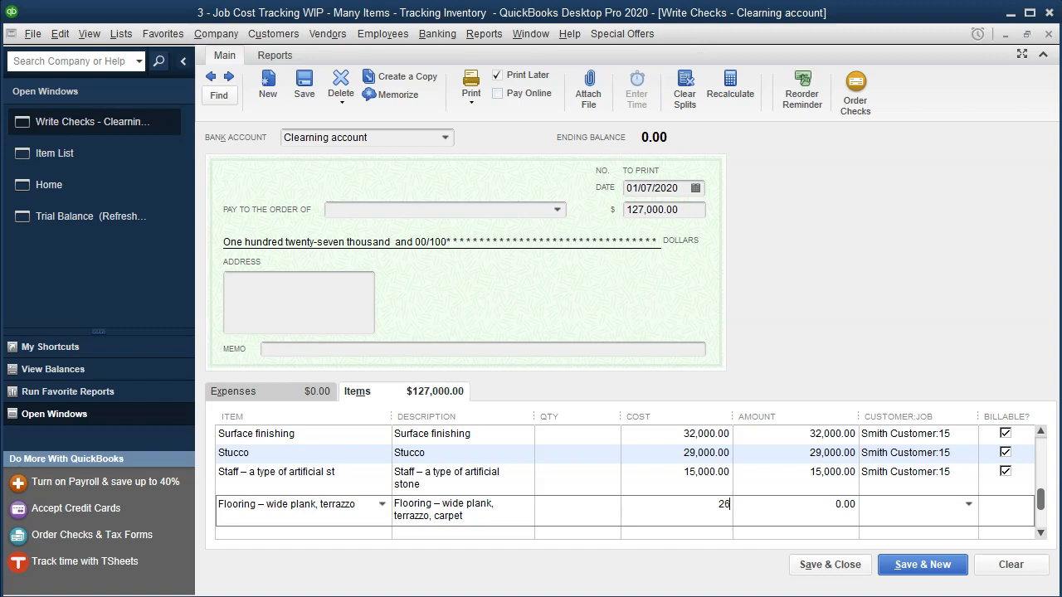
key("Tab")
key("Tab")
type("Smith Customer:15")
key("Tab")
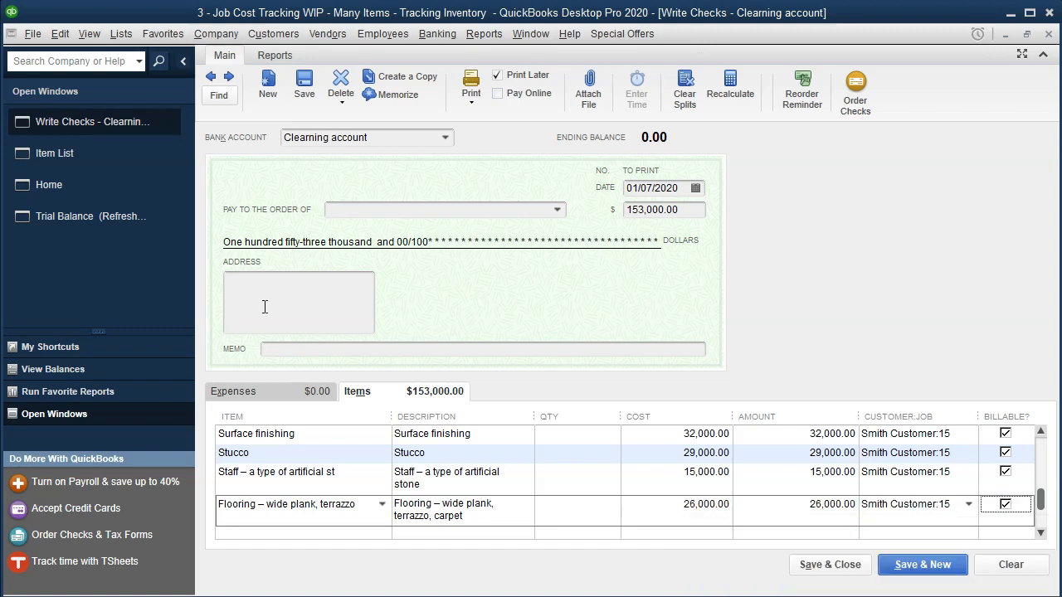
key("Tab")
- Add a dropped ceiling, coffered ceiling item line costing 11,000 for job 15
left_click(382, 497)
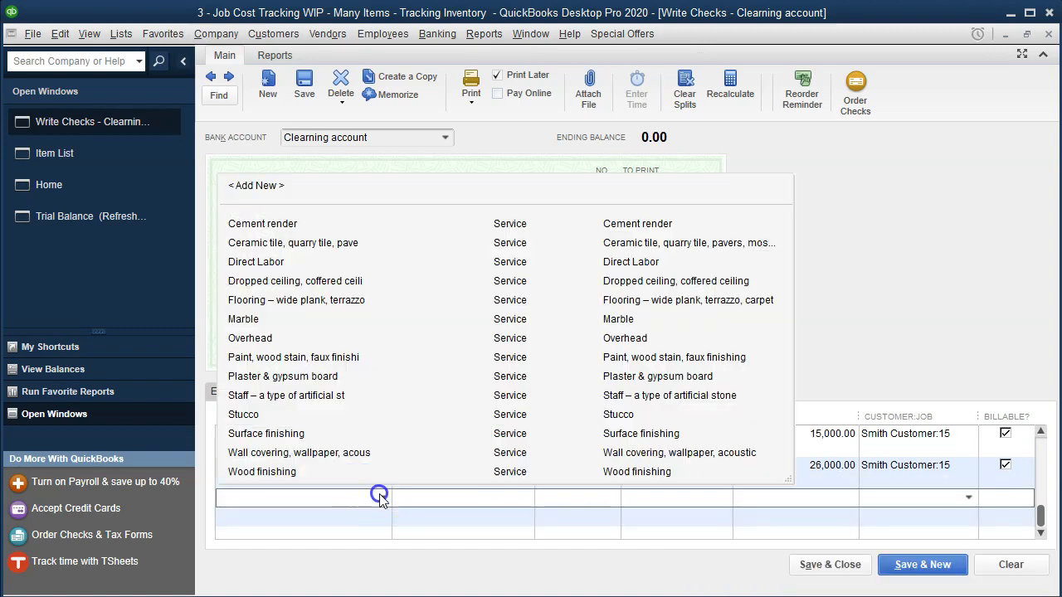
left_click(278, 282)
key("Tab")
key("Tab")
key("Tab")
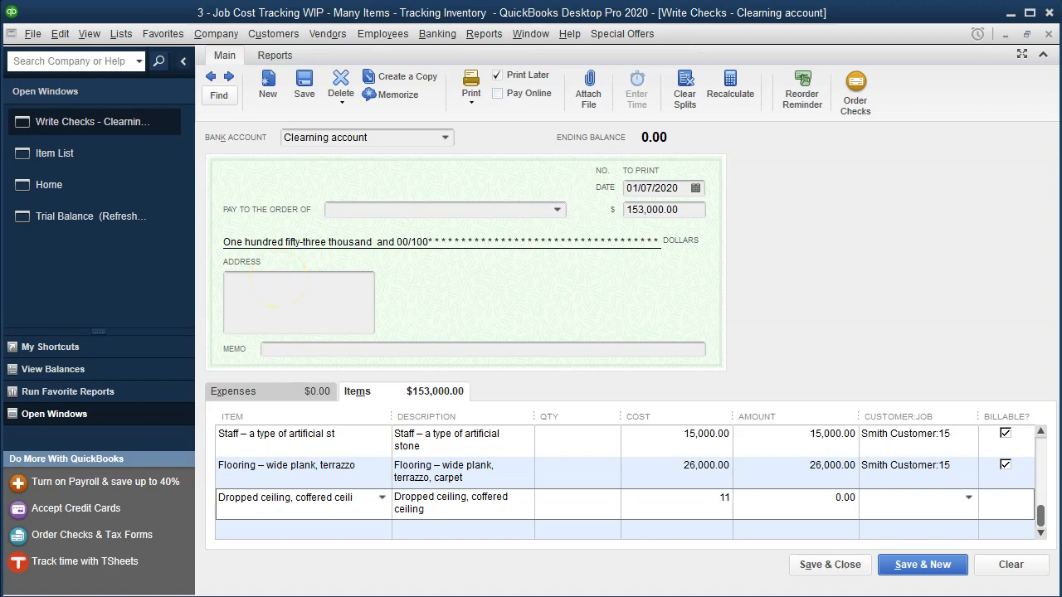
key("Tab")
key("Tab")
type("Smith Customer:15")
key("Tab")
key("Tab")
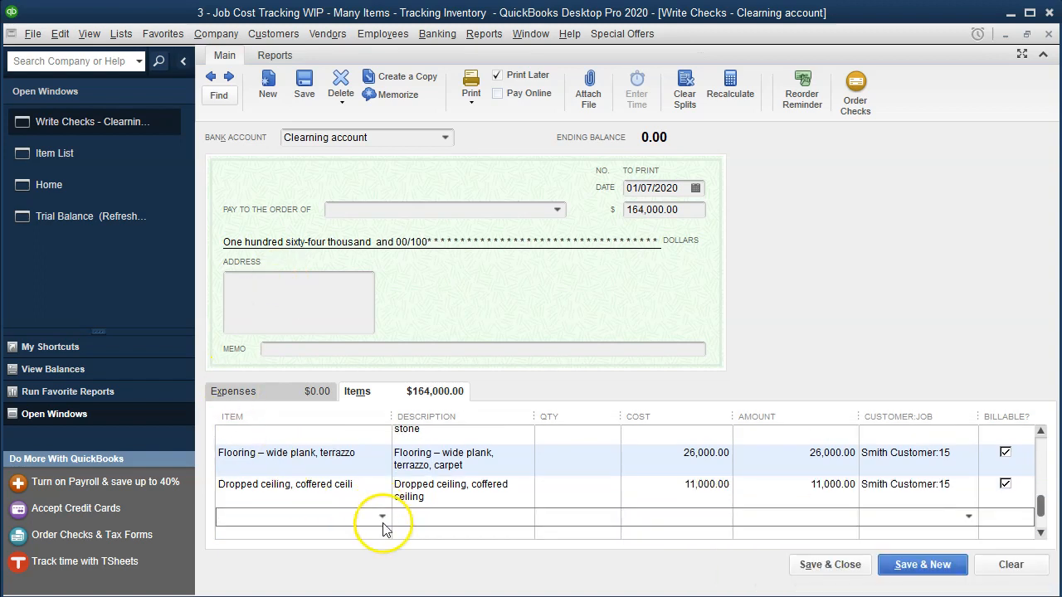
- Add a Ceramic tile, quarry tile, pavers, mosaic item line costing 25,000 for job 15
left_click(383, 518)
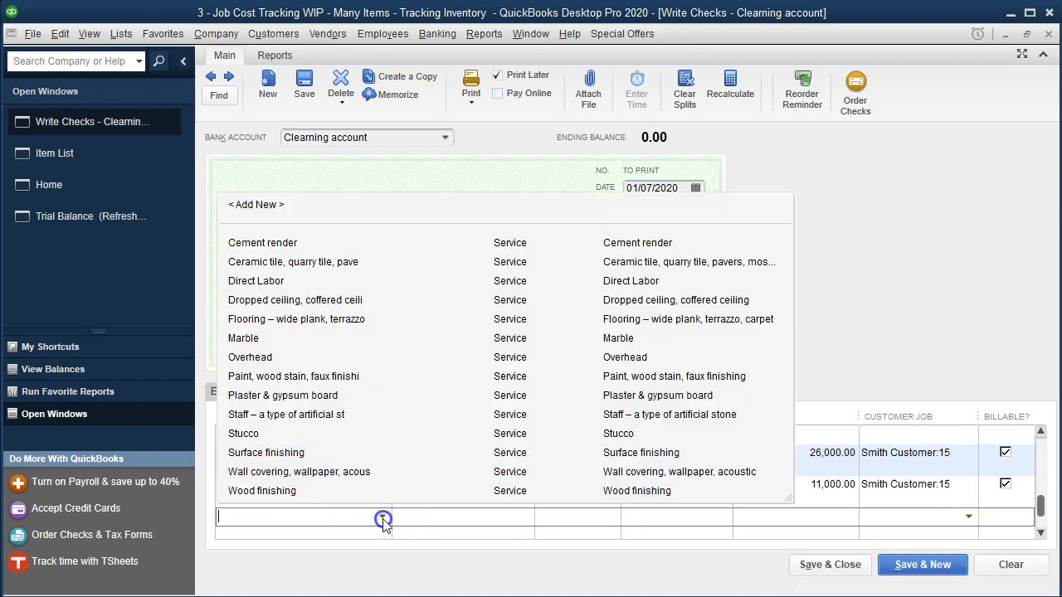
left_click(282, 261)
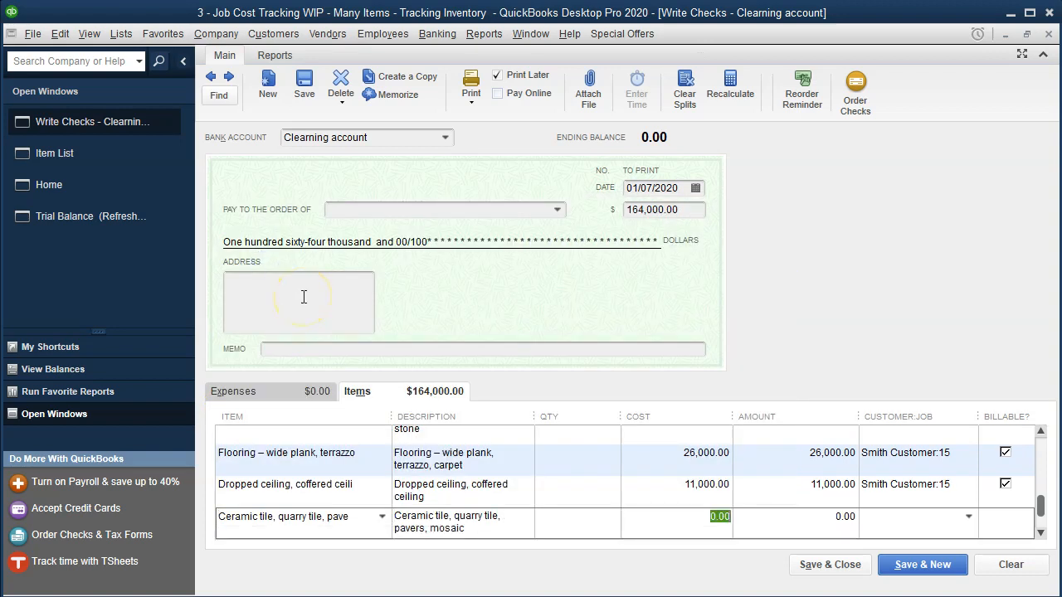
type("25,000")
key("Tab")
key("Tab")
left_click(908, 485)
type("Smith Customer:15")
key("Tab")
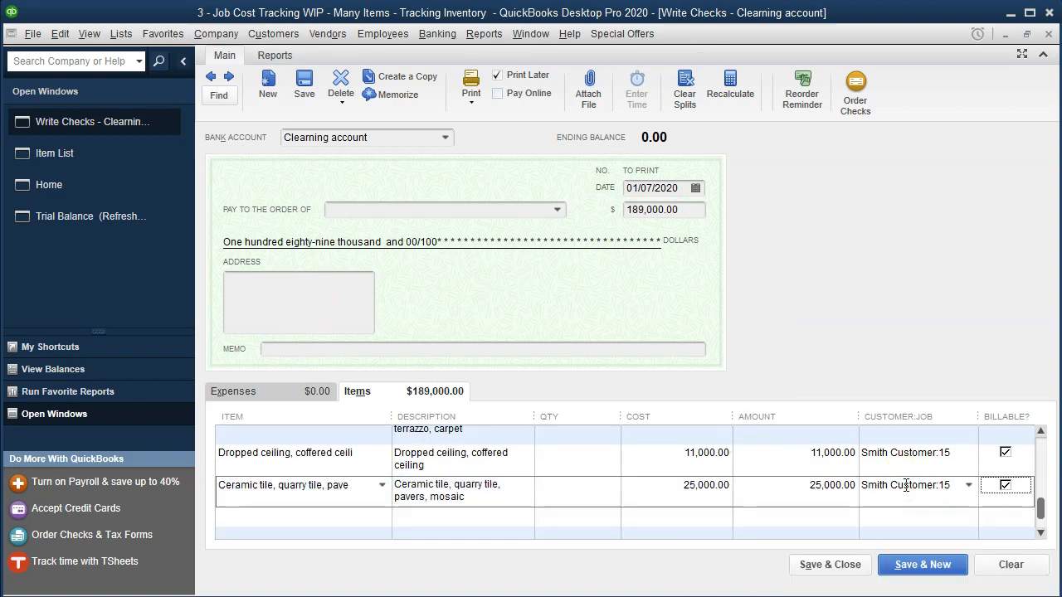
- Check job 15's 1/7 direct materials in the Excel worksheet, return to QuickBooks, and set the Ceramic tile line's cost to 0
key("alt+Tab")
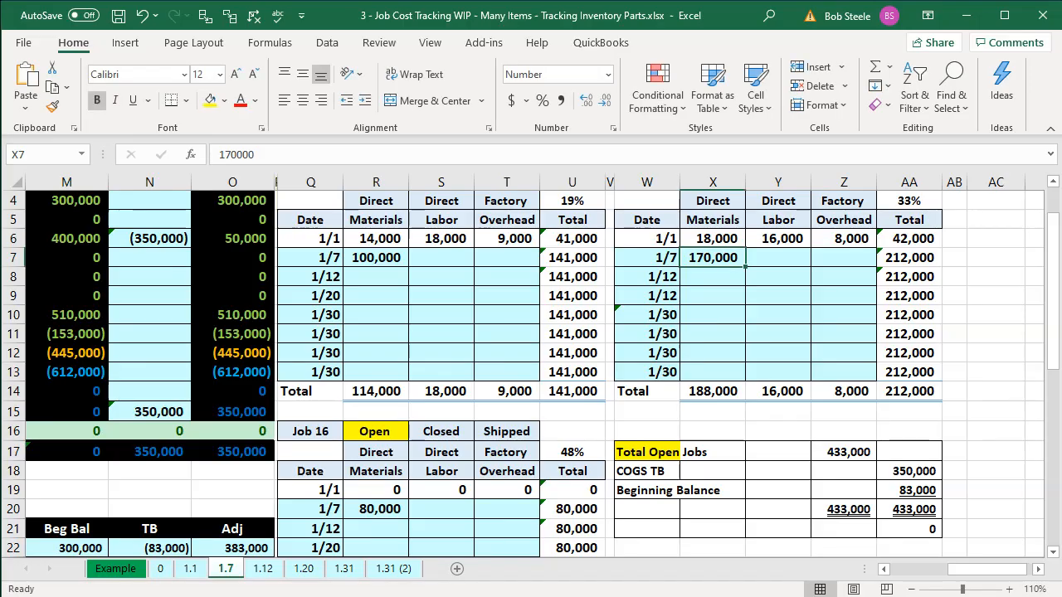
key("alt+Tab")
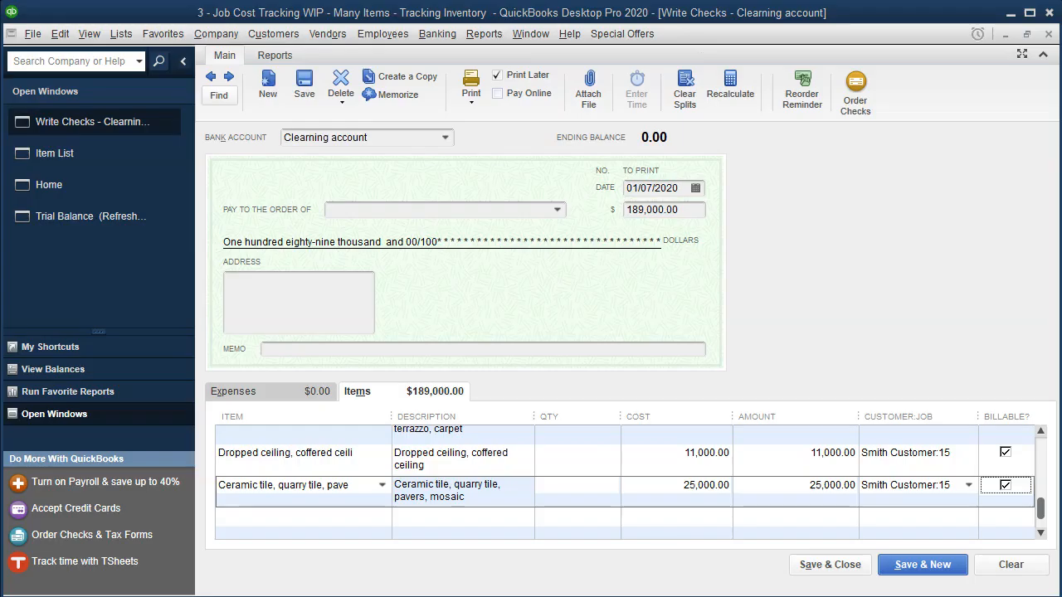
left_click(666, 490)
type("0")
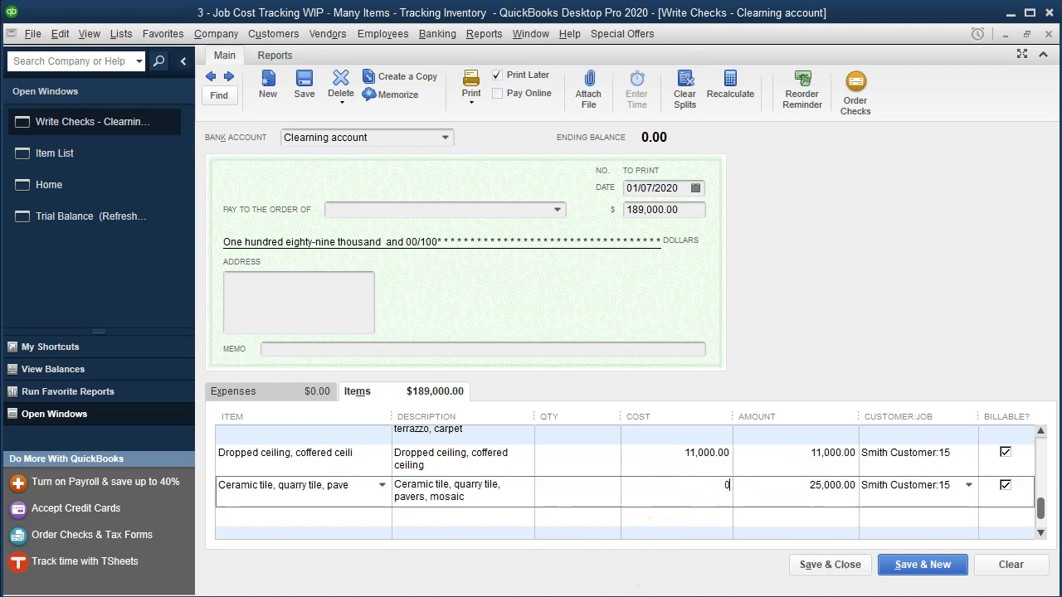
key("Tab")
key("Tab")
key("Tab")
key("Tab")
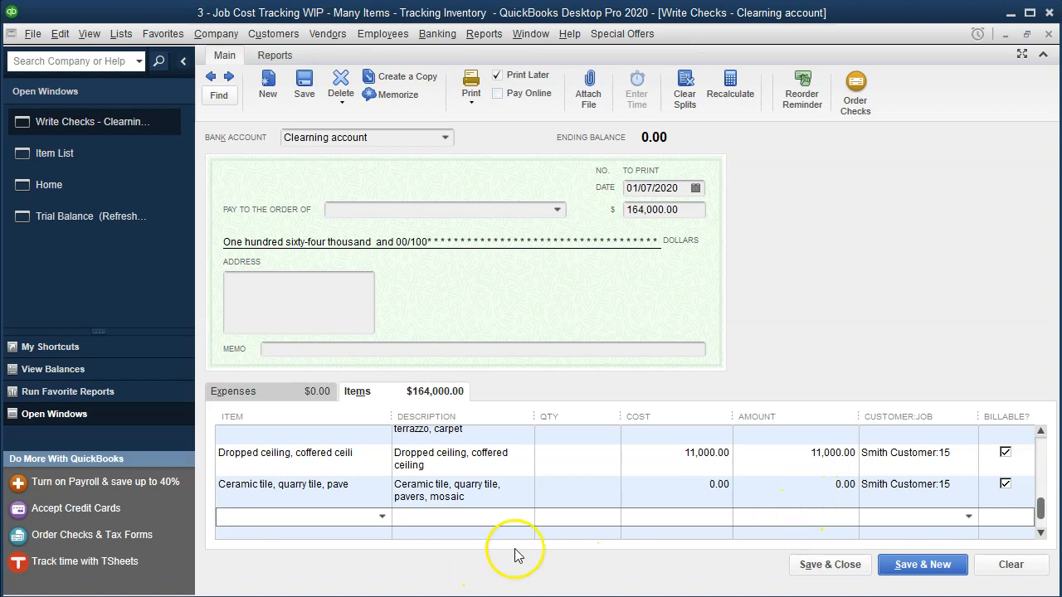
- Set the Ceramic tile line's cost to 6,000, review the item lines, and compare the check with job 15's direct materials in Excel
left_click(682, 485)
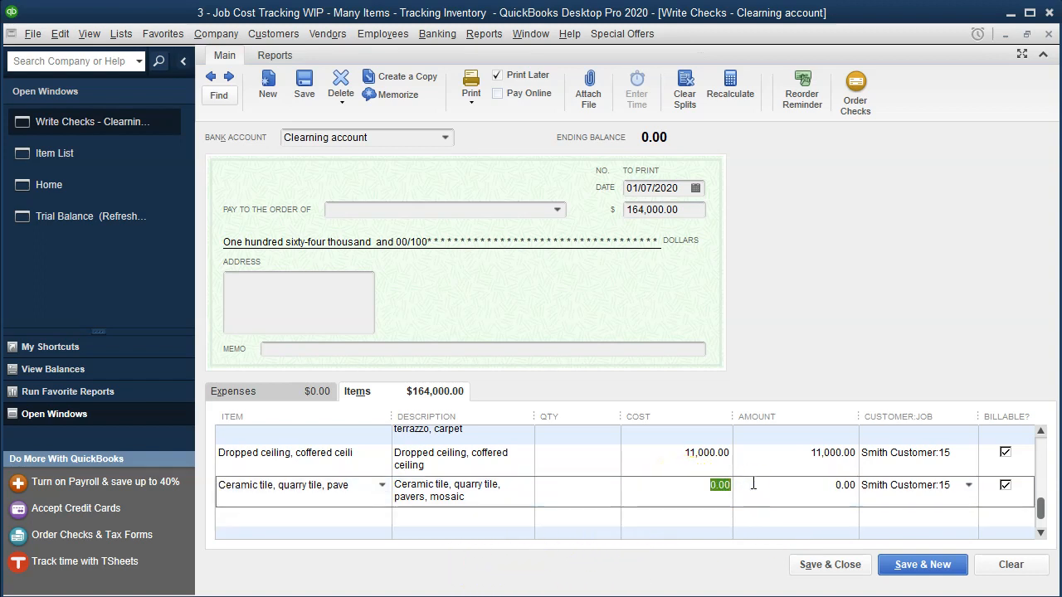
type("6000")
key("Tab")
key("Tab")
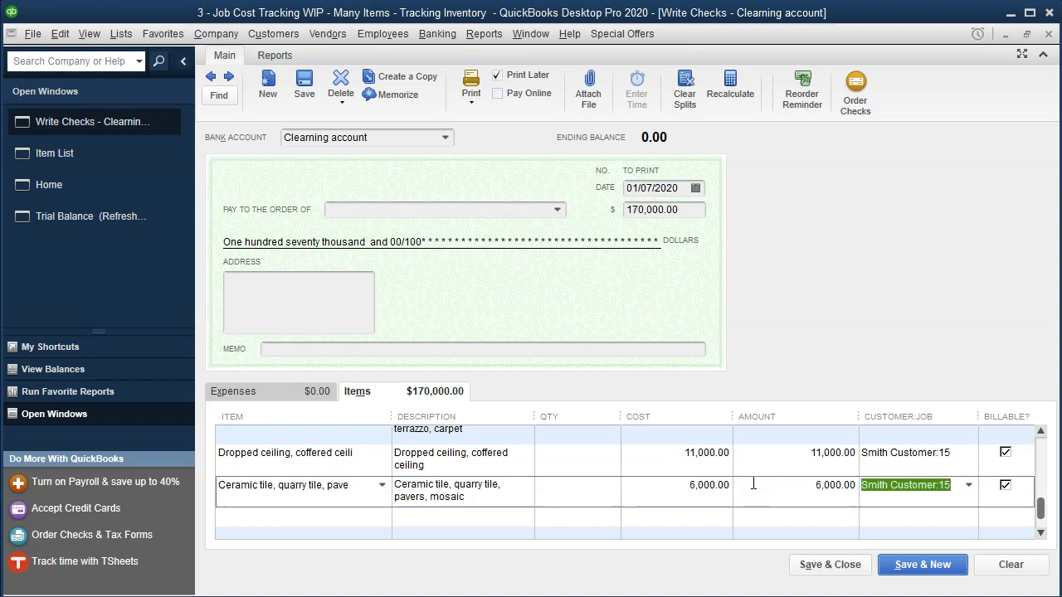
key("Tab")
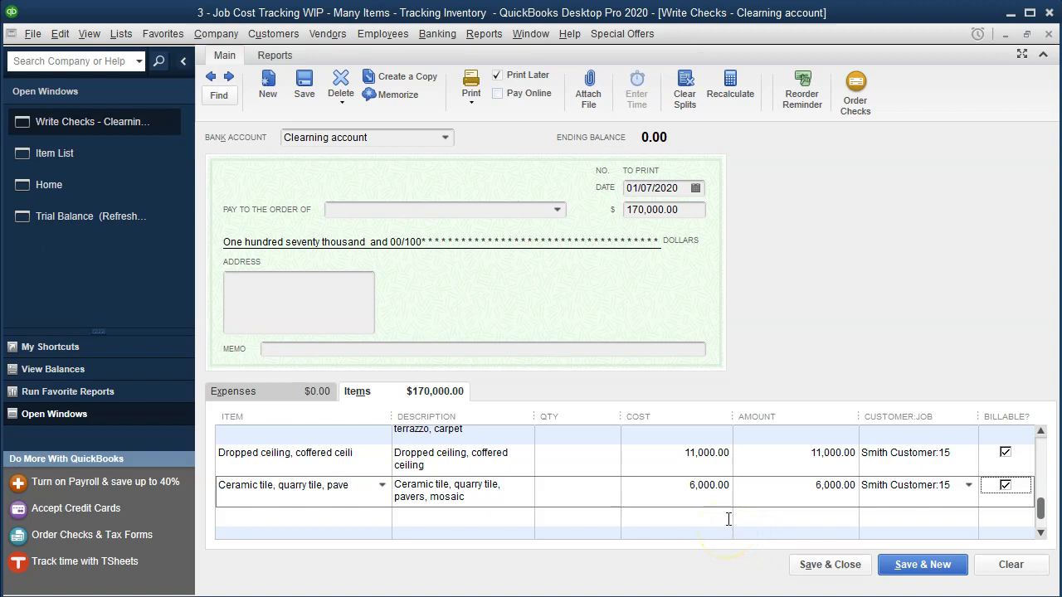
scroll(728, 520, "up", 3)
scroll(728, 517, "down", 2)
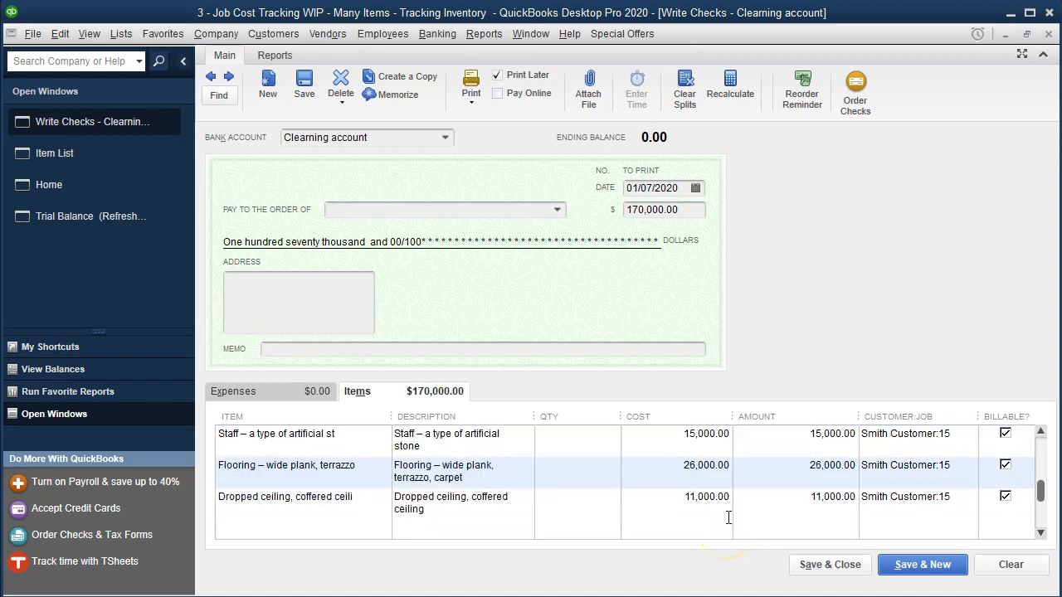
scroll(728, 518, "down", 1)
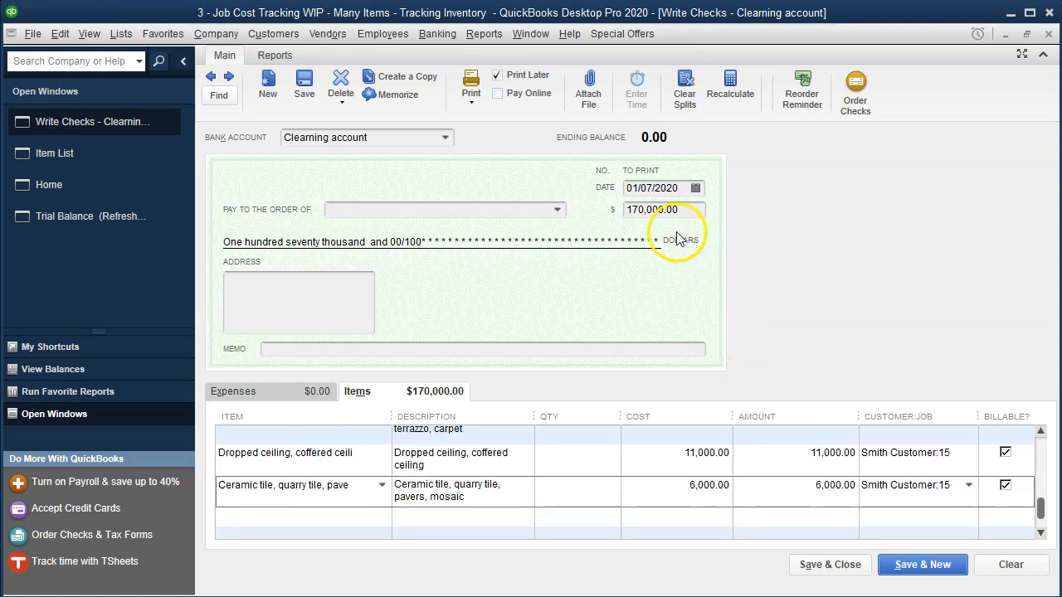
key("alt+Tab")
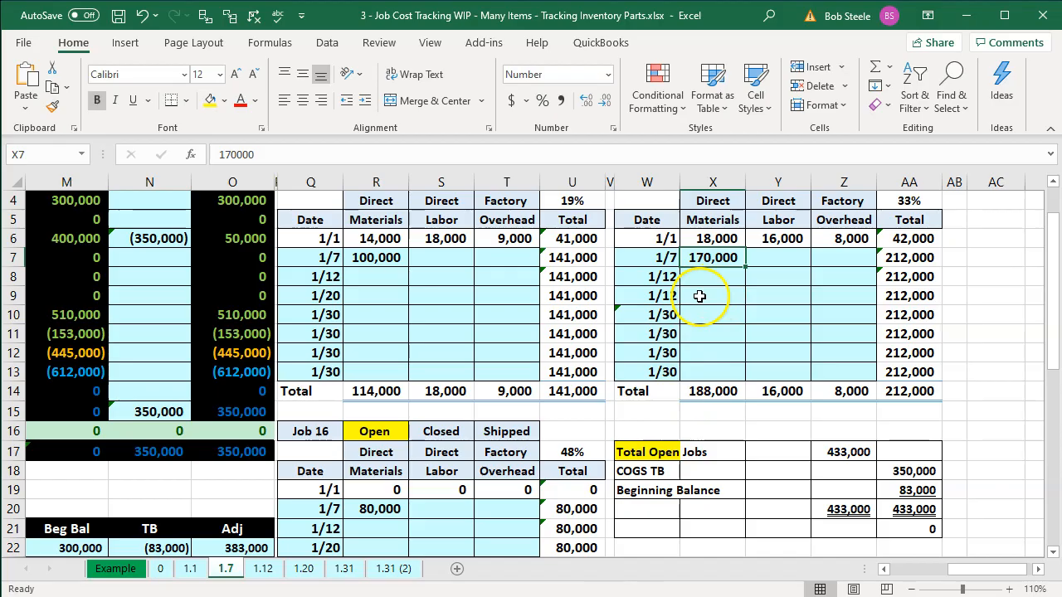
key("alt+Tab")
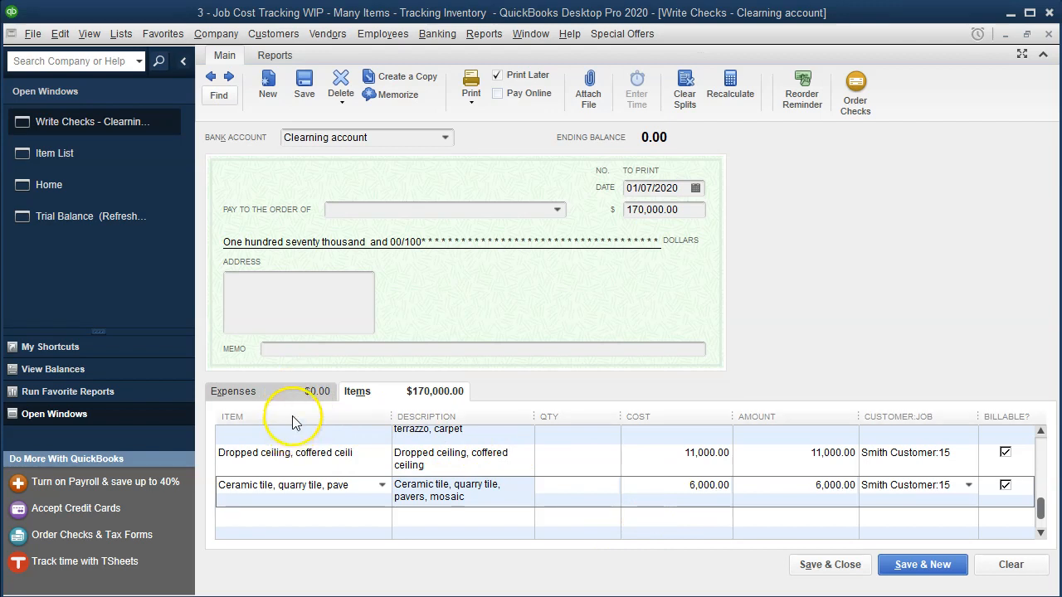
- Add a Raw Materials Inventory expense line of -170,000, save the check despite its future date, and start a new check
left_click(292, 391)
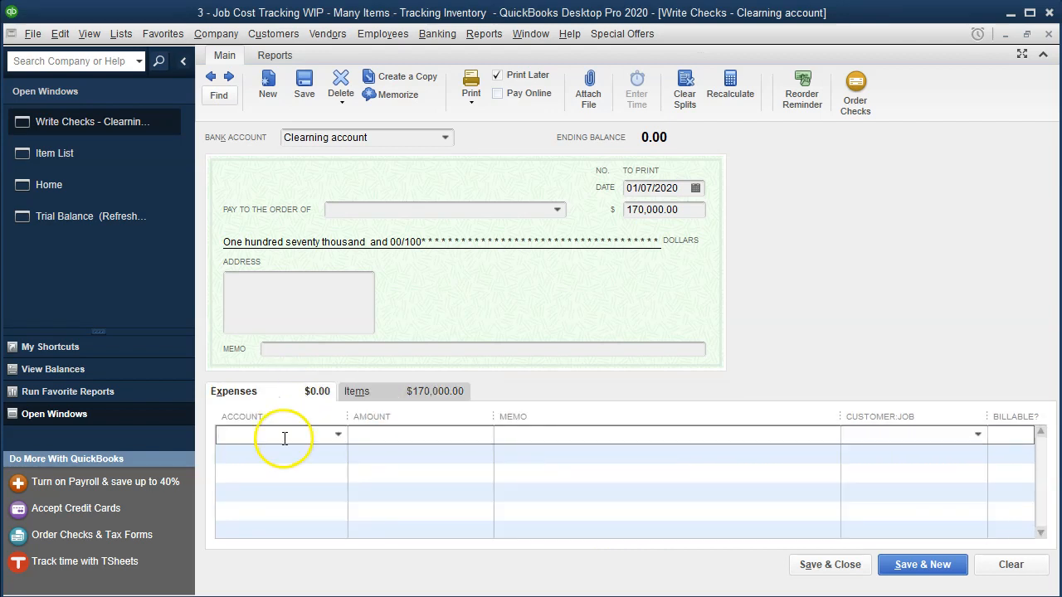
left_click(336, 434)
scroll(269, 253, "up", 5)
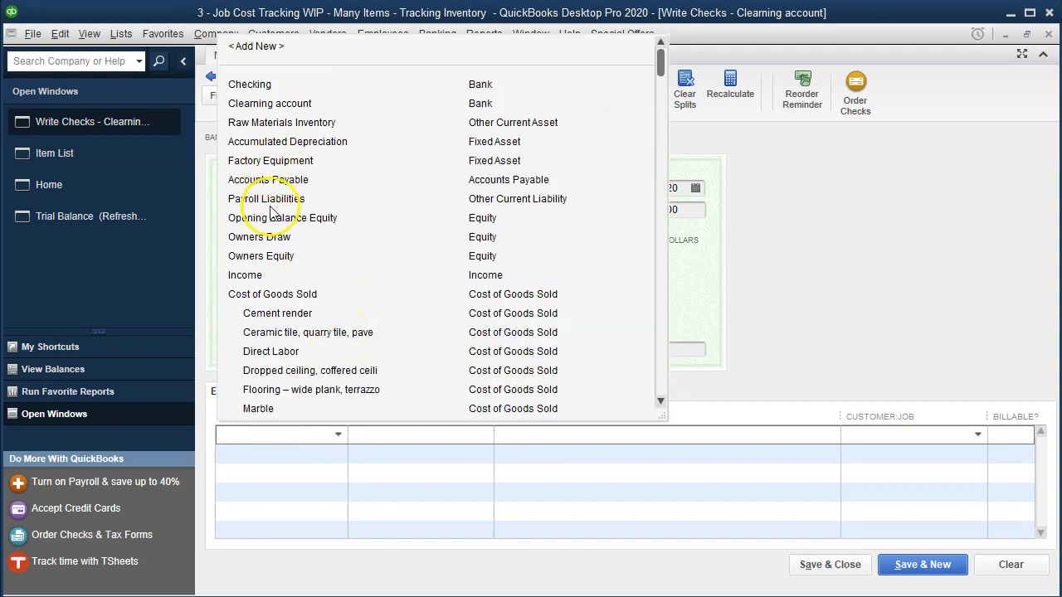
left_click(285, 122)
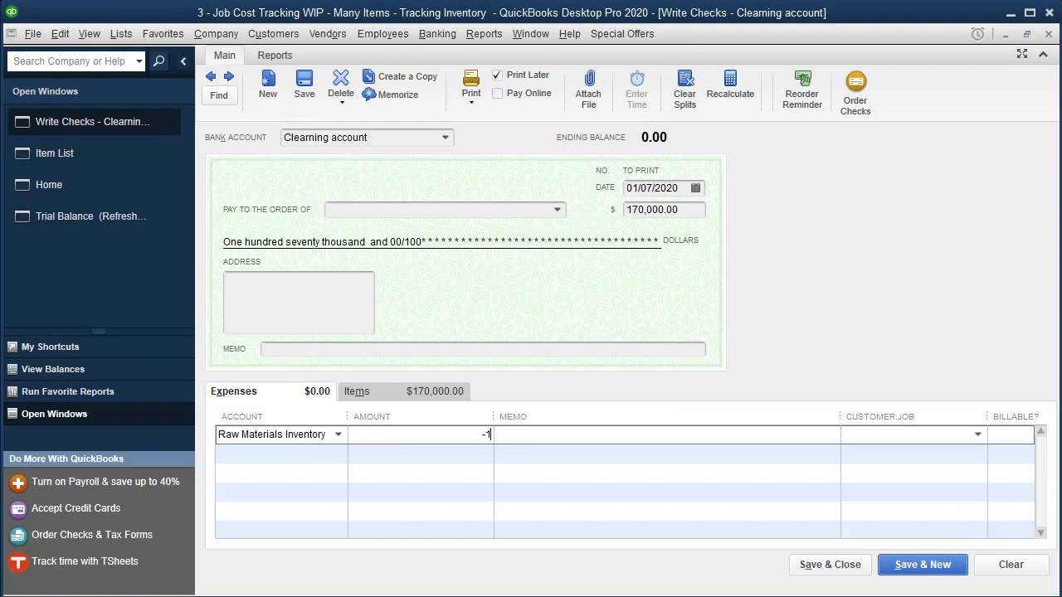
type("-170,000")
key("Tab")
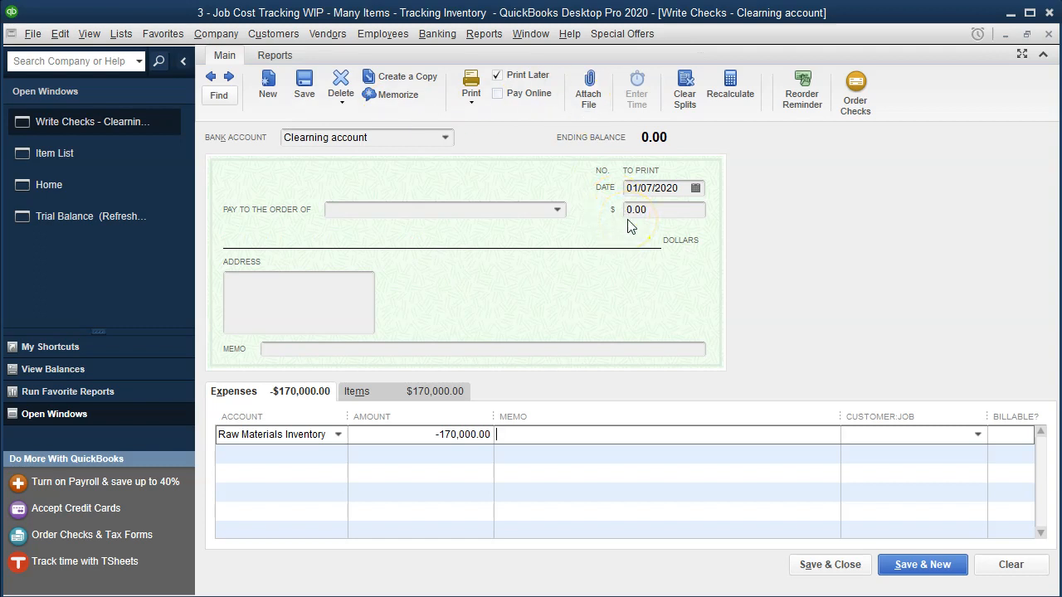
left_click(913, 571)
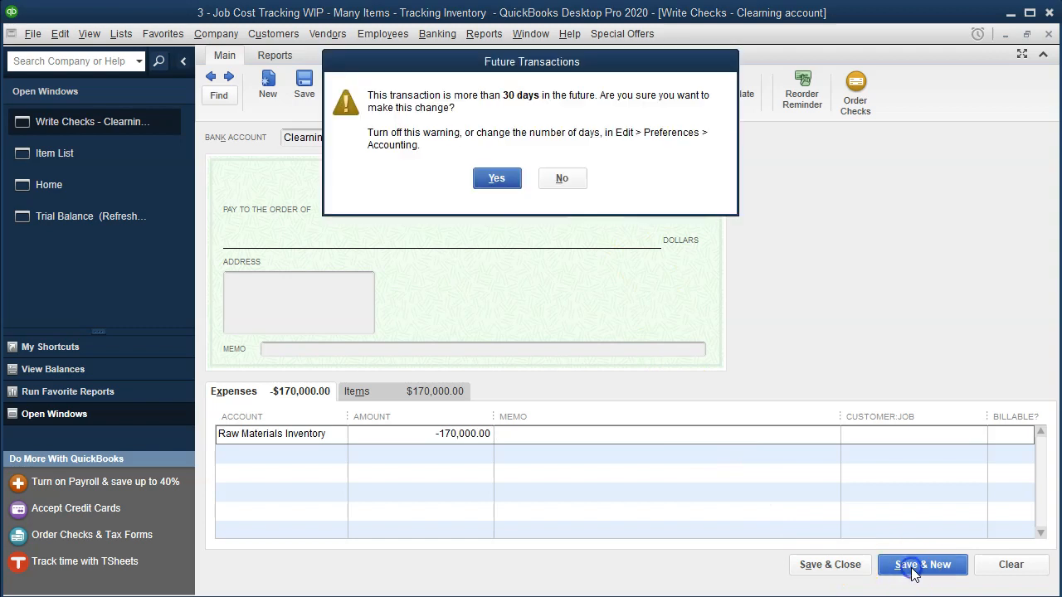
left_click(508, 183)
- Look up job 16's 1/7 direct materials amount in the Excel worksheet and return to the blank check in QuickBooks
key("alt+Tab")
left_click(508, 490)
scroll(490, 464, "down", 2)
left_click(375, 394)
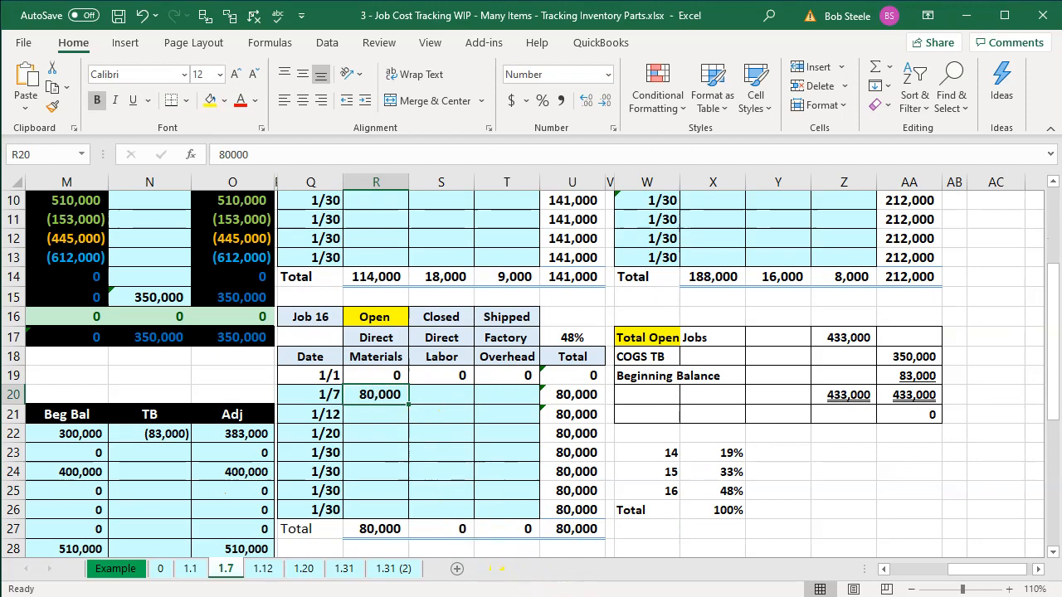
key("alt+Tab")
left_click(248, 434)
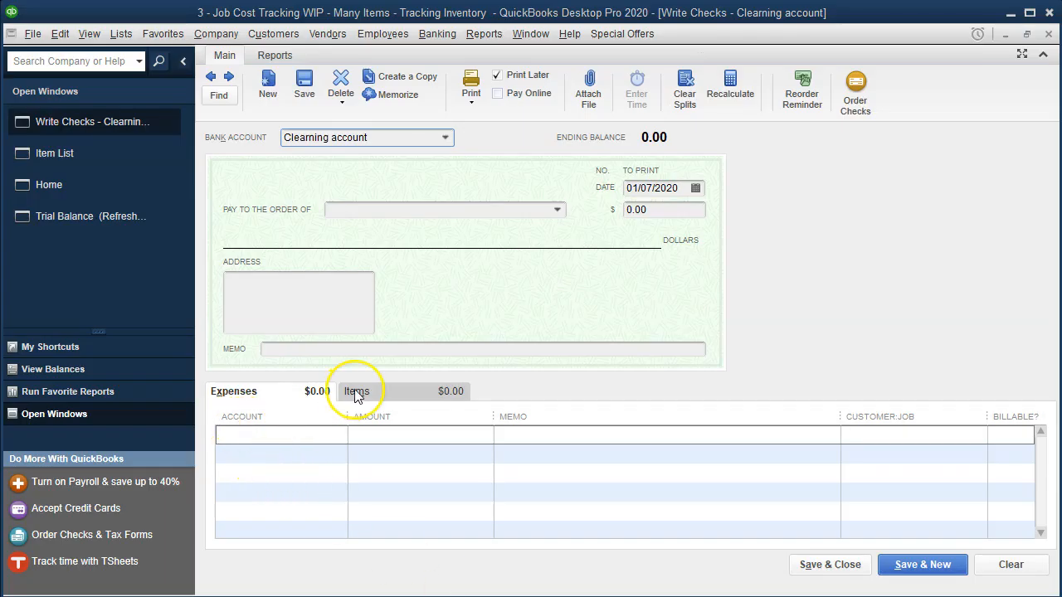
- Add a Cement render item line costing 120,000 for job 16 on the new check
left_click(356, 393)
left_click(286, 432)
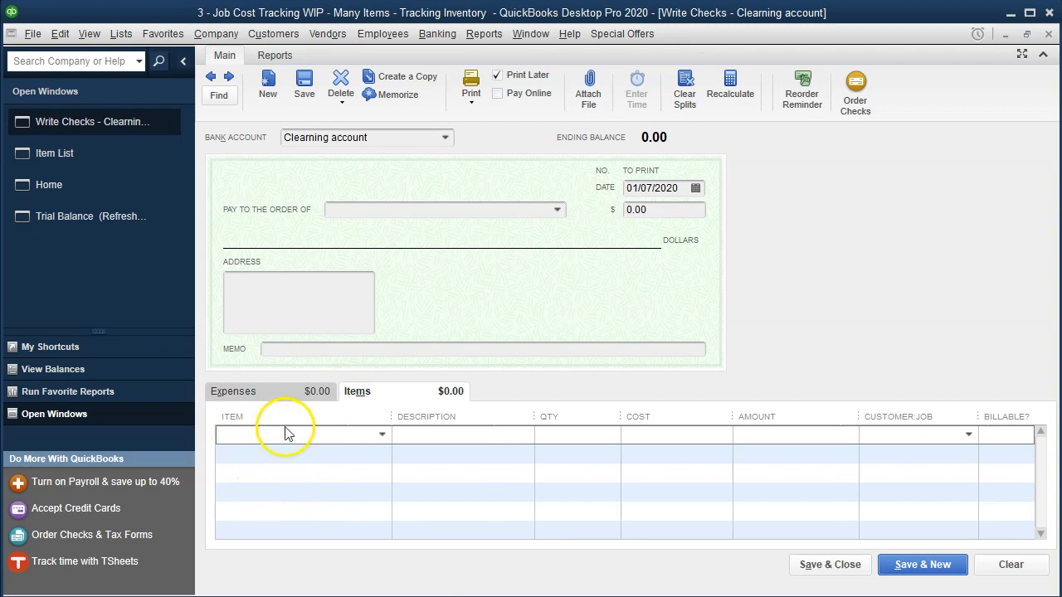
left_click(379, 435)
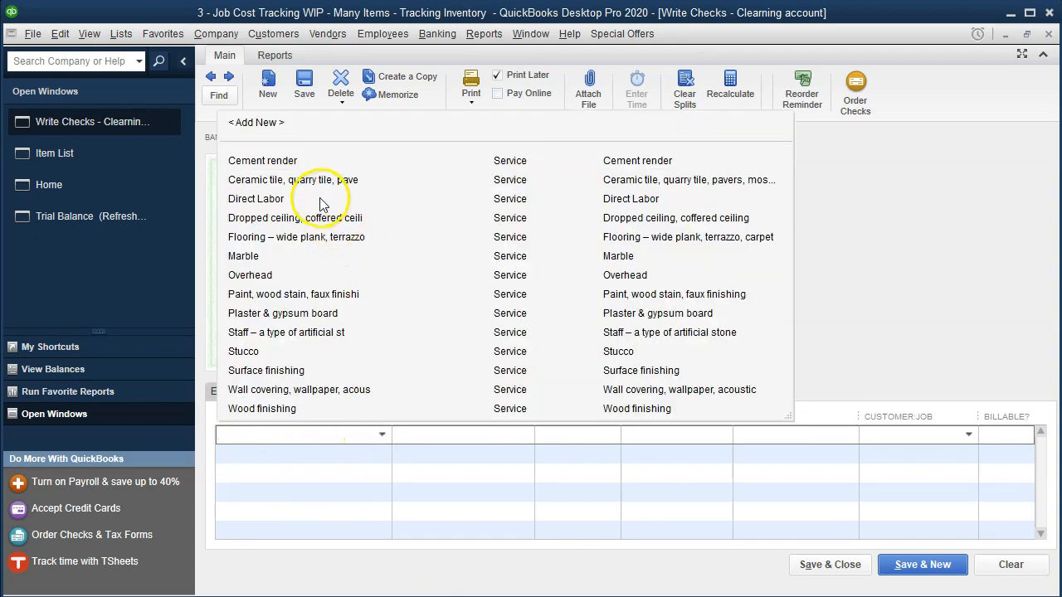
left_click(285, 164)
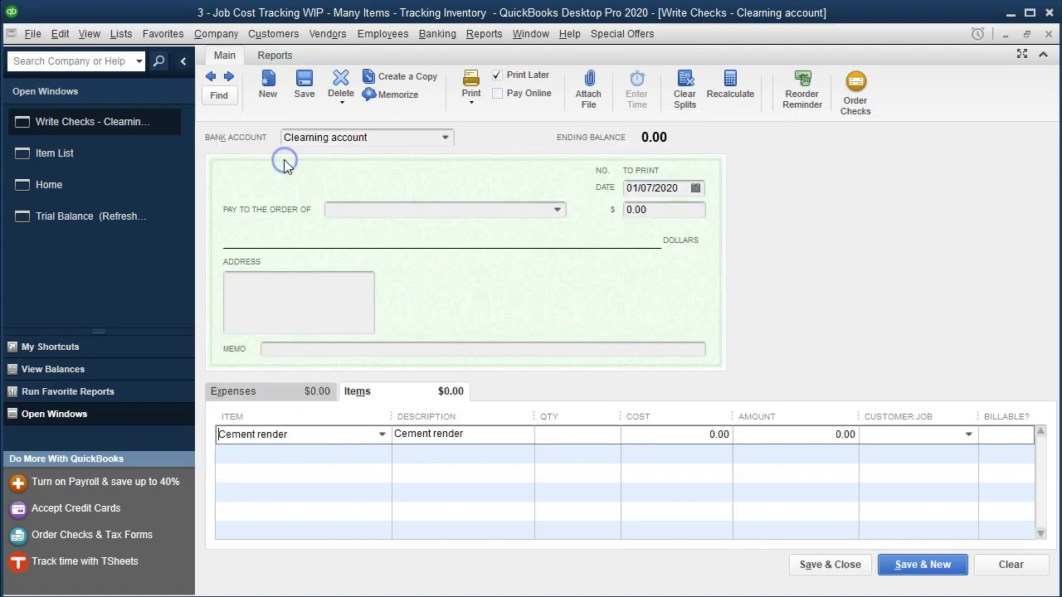
key("Tab")
key("Tab")
key("Tab")
type("120,000")
key("Tab")
key("Tab")
type("16")
key("Tab")
key("Tab")
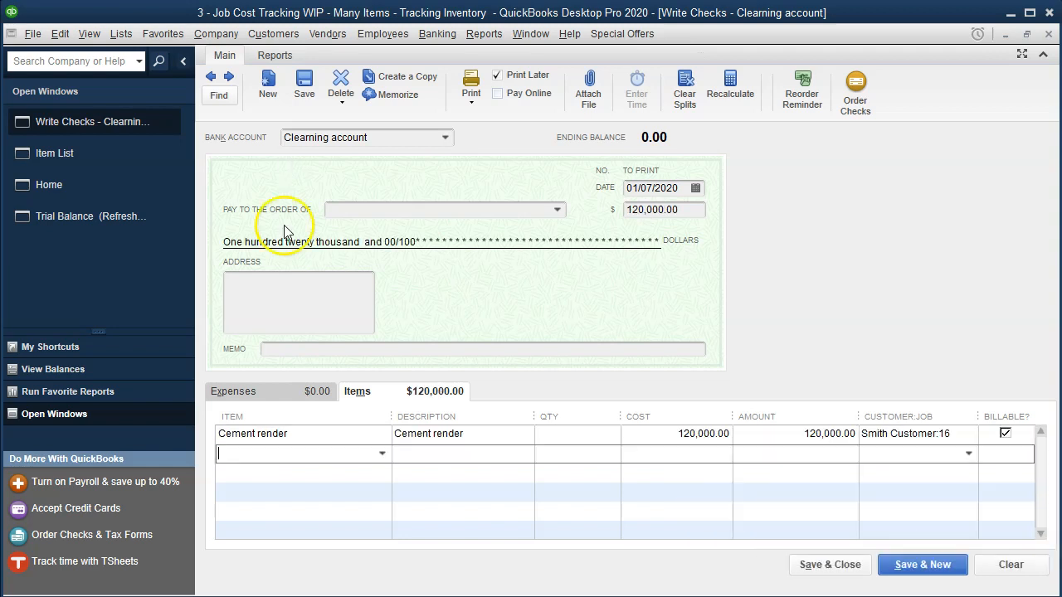
- Start the second item line with the Ceramic tile, quarry tile, pavers, mosaic item
left_click(380, 456)
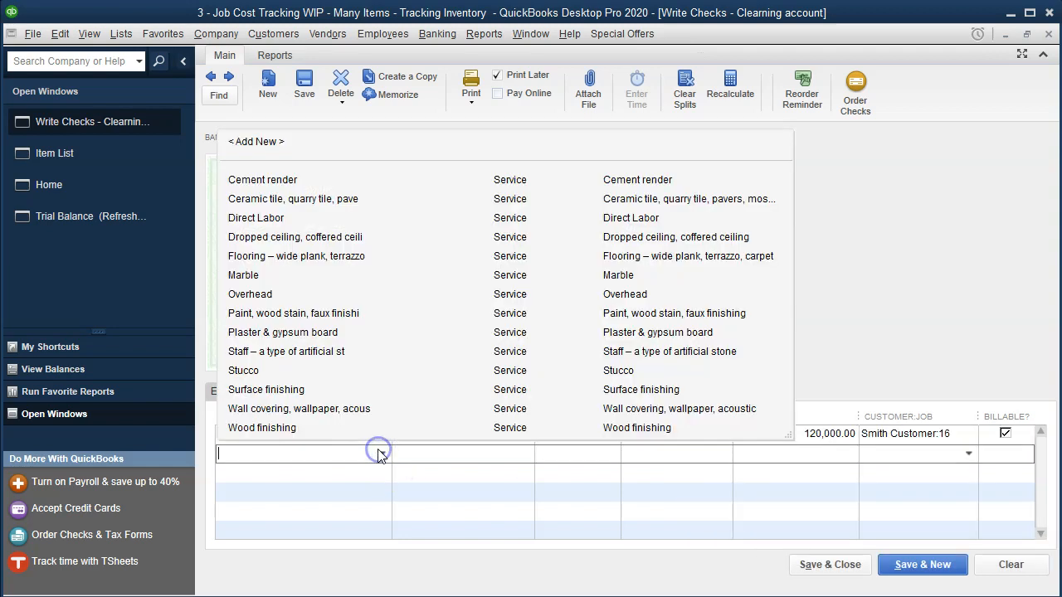
left_click(259, 194)
key("Tab")
key("Tab")
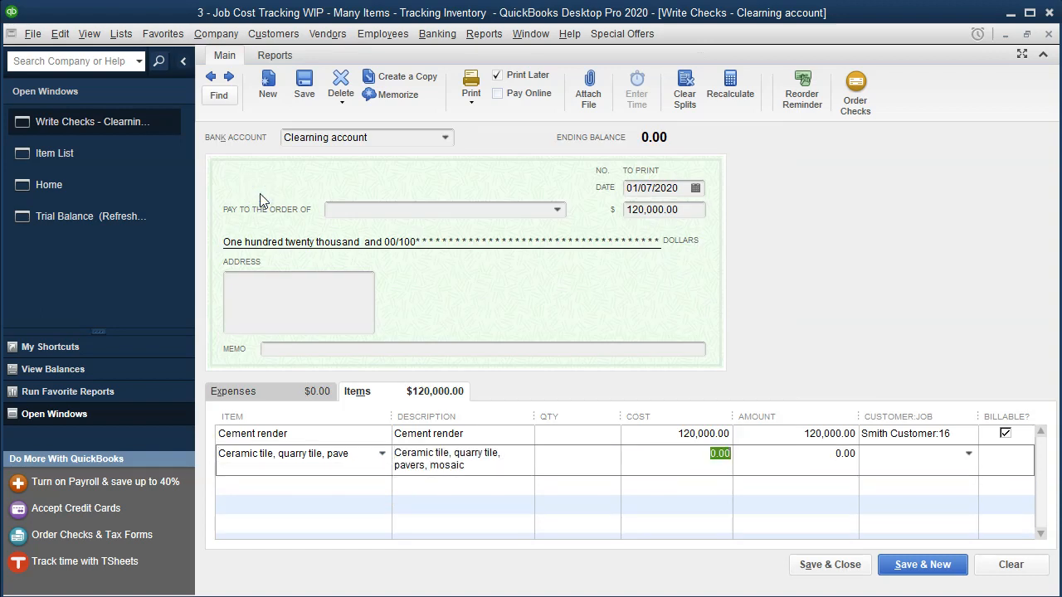
- Correct the Cement render line's cost to 12,000
key("Up")
type("12,000")
key("Tab")
key("Tab")
key("Tab")
key("Tab")
key("Tab")
key("Tab")
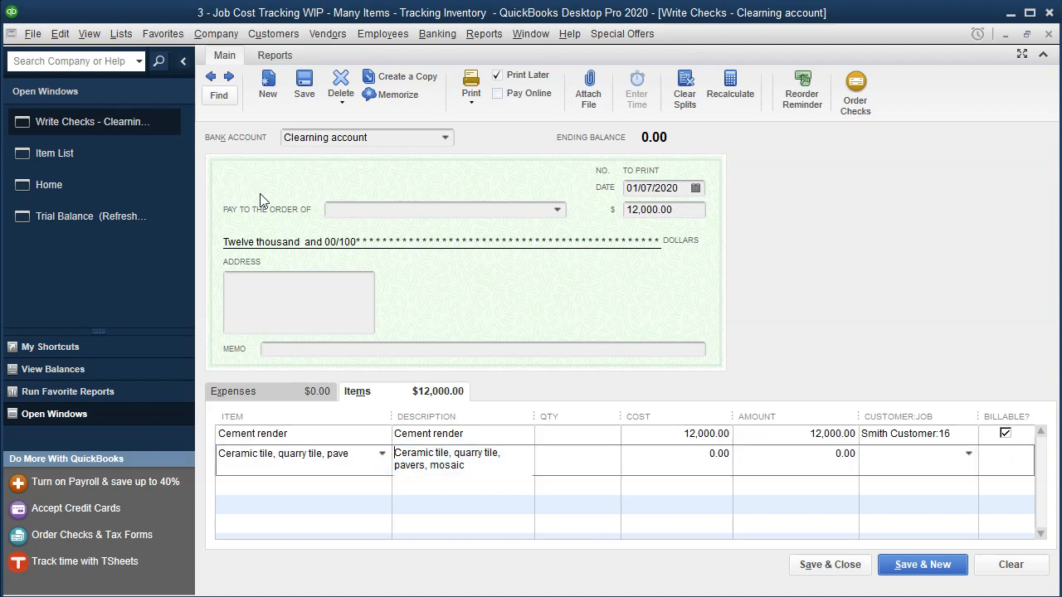
- Set the Ceramic tile line's cost to 21,000 and assign the line to job 16
key("Tab")
type("21,000")
key("Tab")
key("Tab")
key("Tab")
key("Tab")
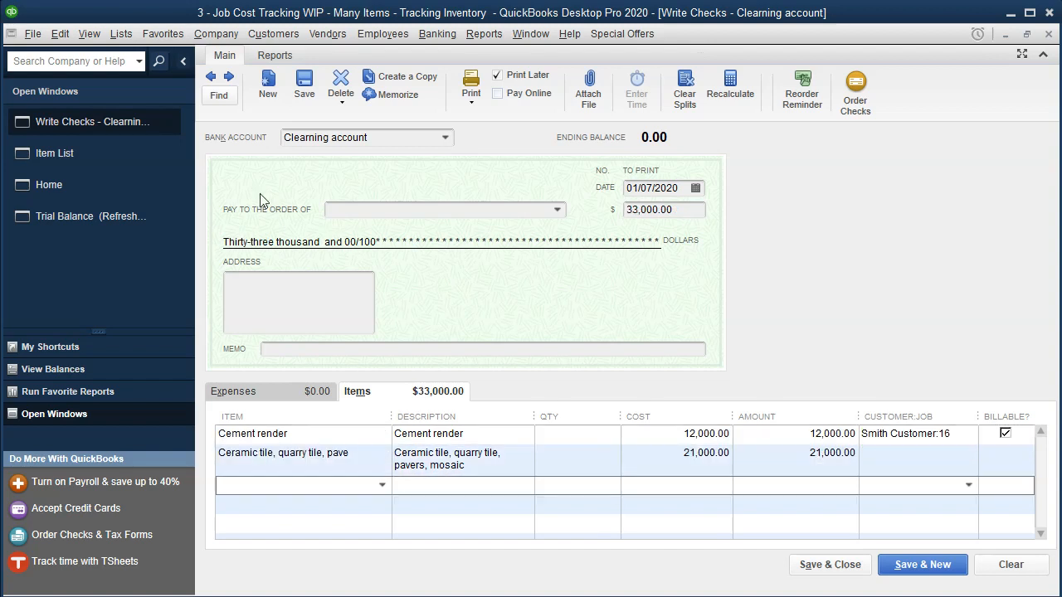
left_click(915, 468)
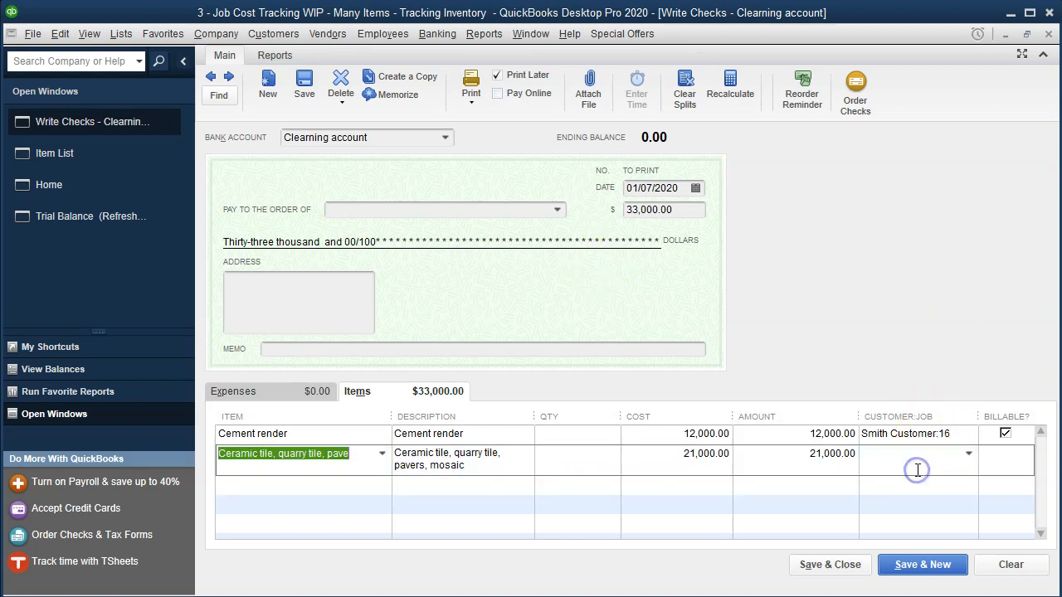
left_click(917, 470)
left_click(905, 461)
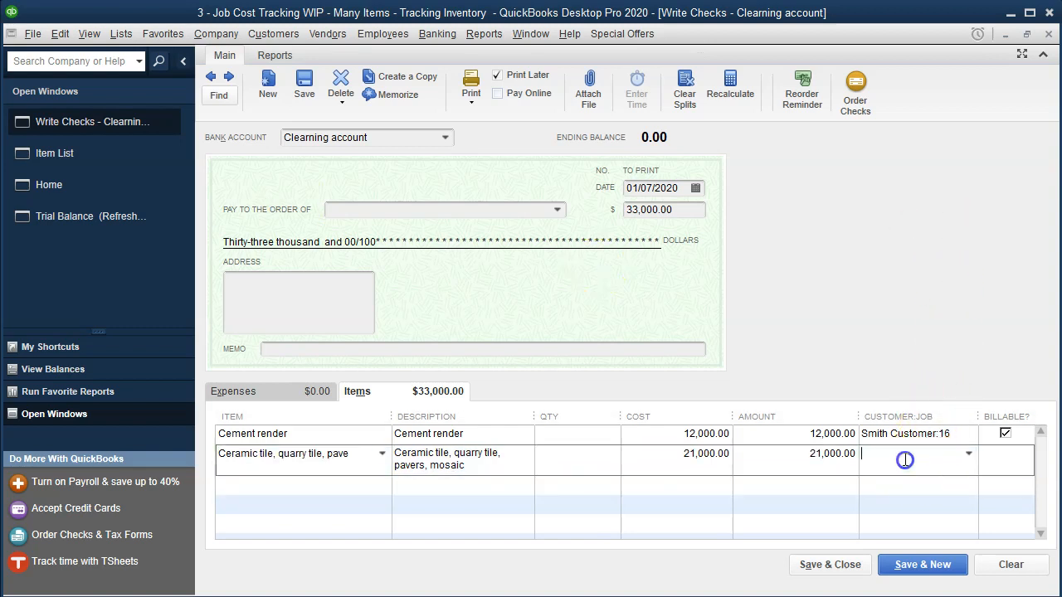
type("Smith Customer:16")
key("Tab")
key("Tab")
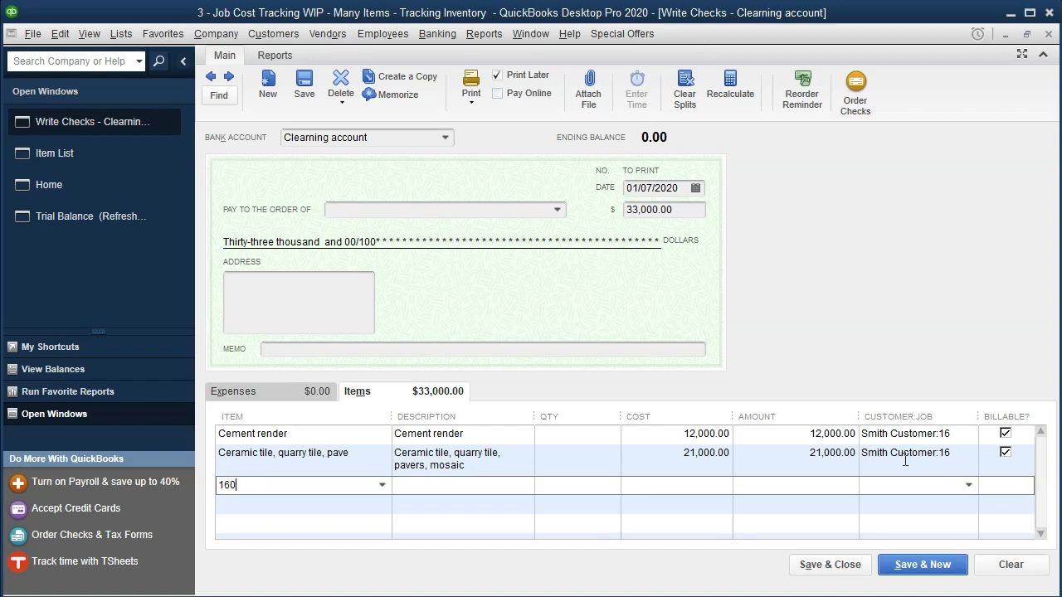
- Add a Flooring – wide plank, terrazzo item line with a cost of 9,000 and assign it to job 16
left_click(381, 484)
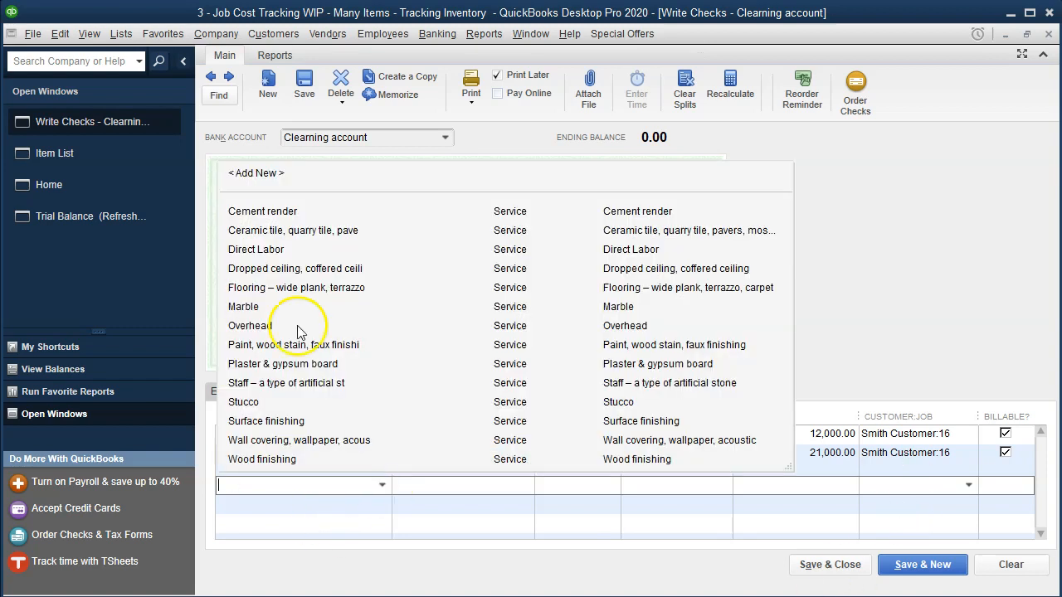
left_click(253, 290)
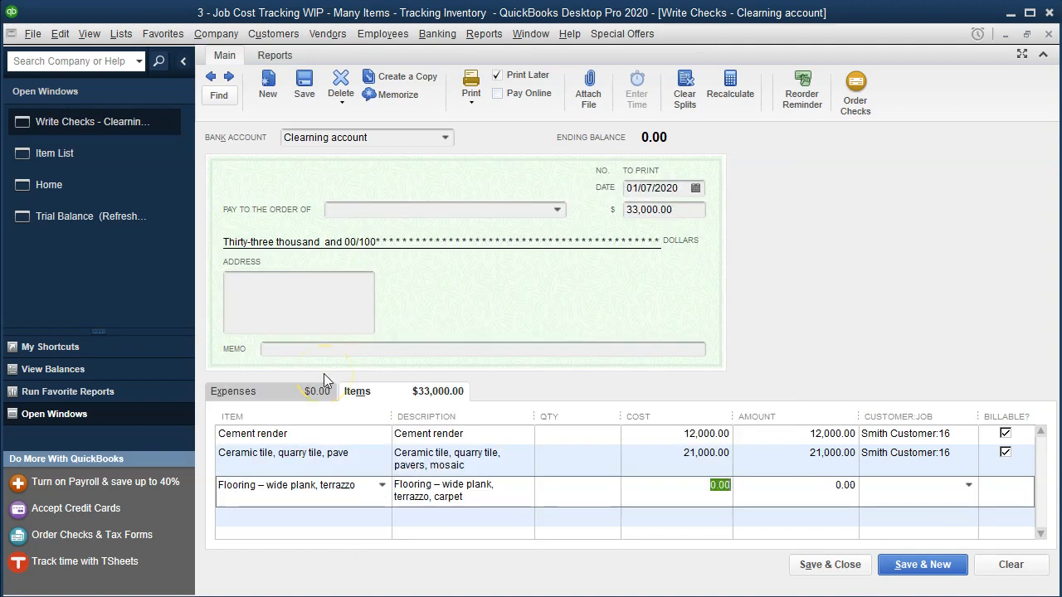
type("9000")
key("Tab")
key("Tab")
type("Smith Customer:16")
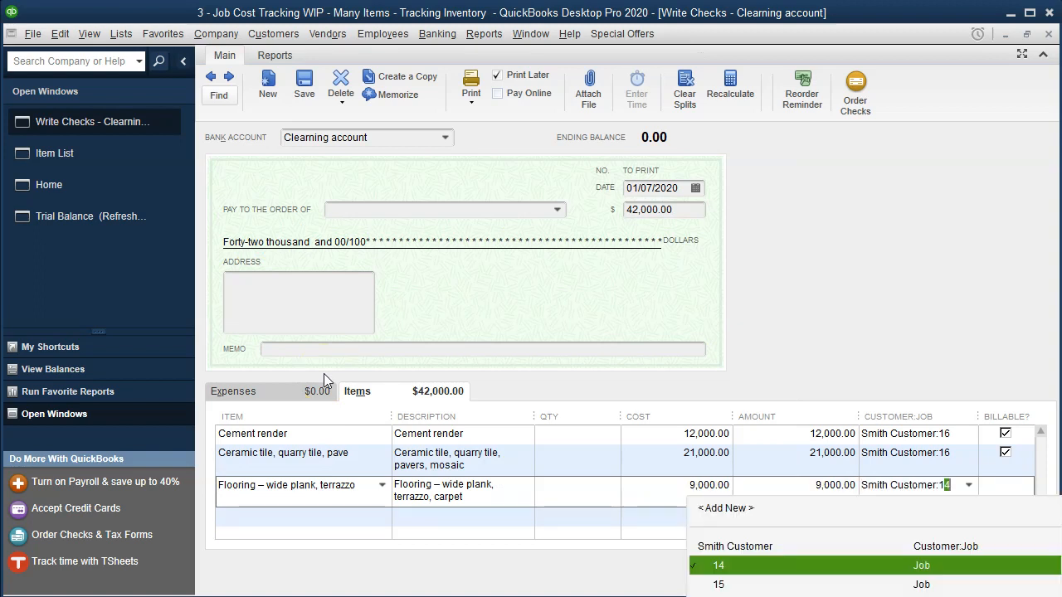
key("Tab")
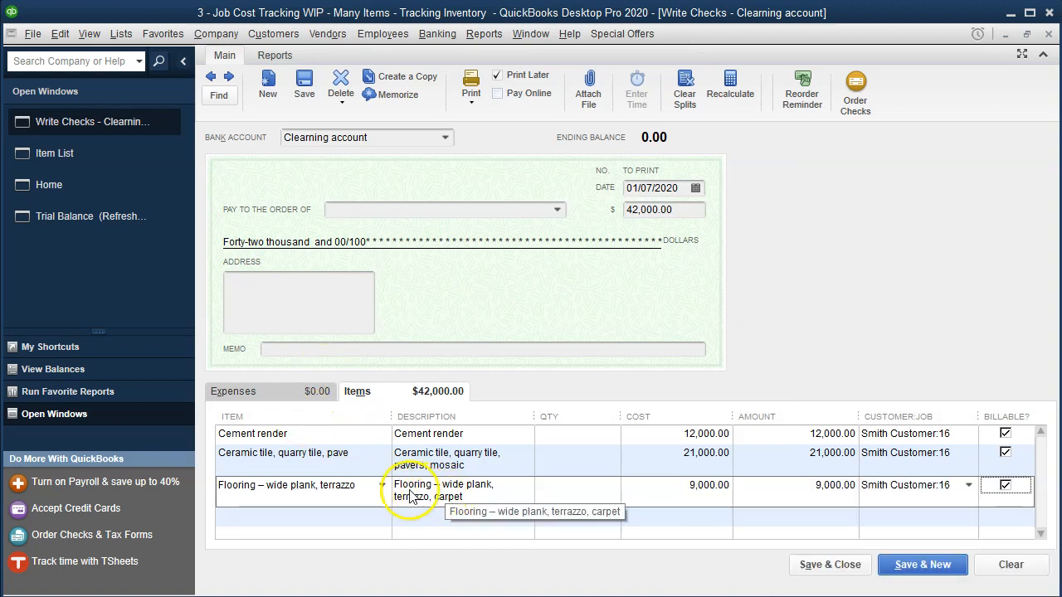
- Add a Marble item line with a cost of 21,000 and assign it to job 16
left_click(374, 514)
left_click(381, 516)
left_click(245, 338)
key("Tab")
key("Tab")
key("Tab")
type("21,000")
key("Tab")
key("Tab")
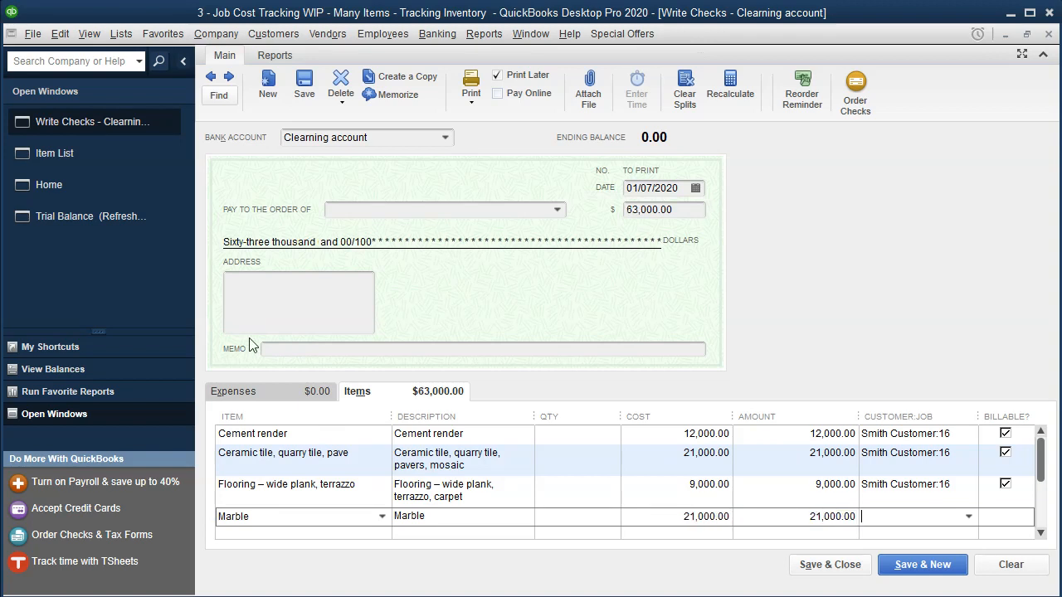
type("16")
key("Tab")
key("Tab")
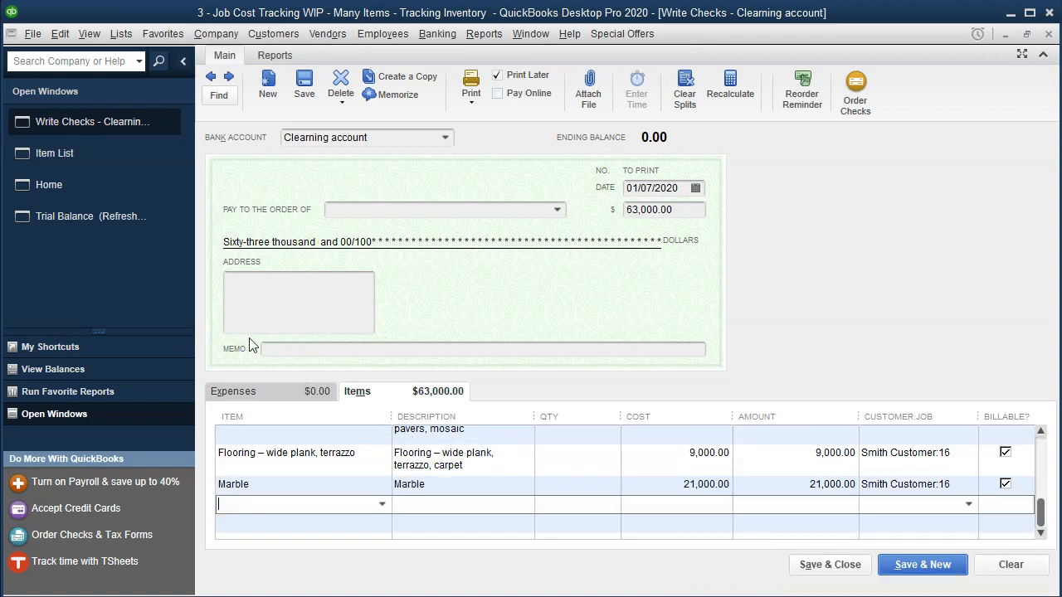
- Add a Paint, wood stain, faux finishing item line with a cost of 10,000, leaving its job blank
left_click(382, 504)
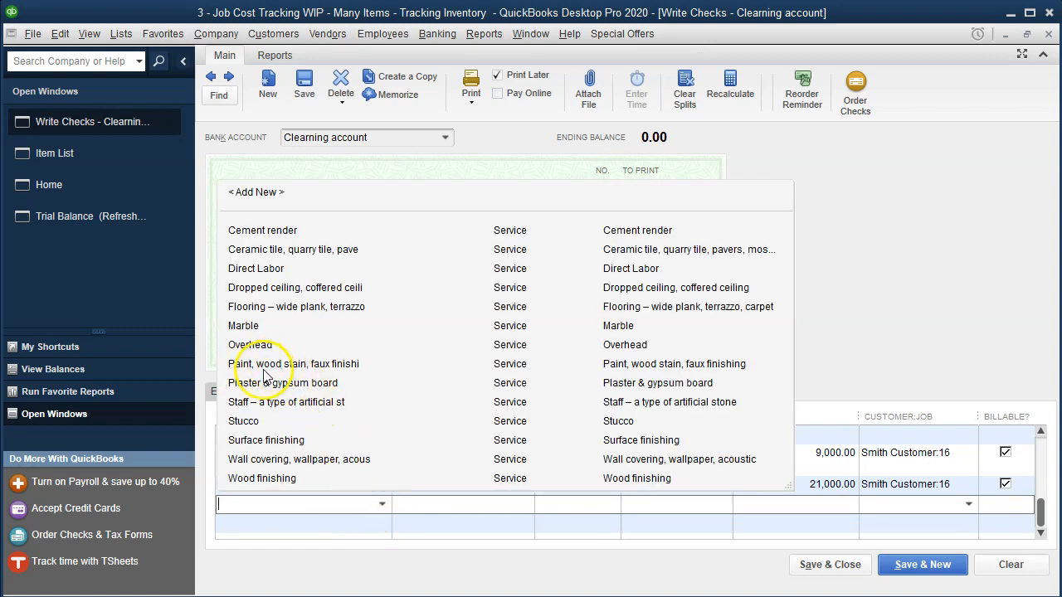
left_click(257, 364)
key("Tab")
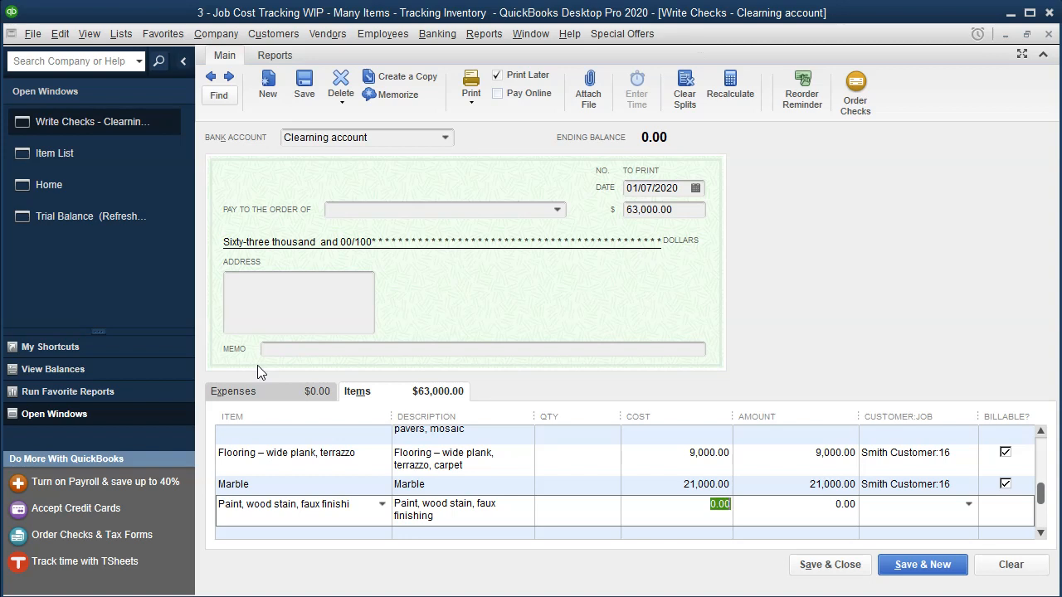
type("10000")
key("Tab")
key("Tab")
key("Tab")
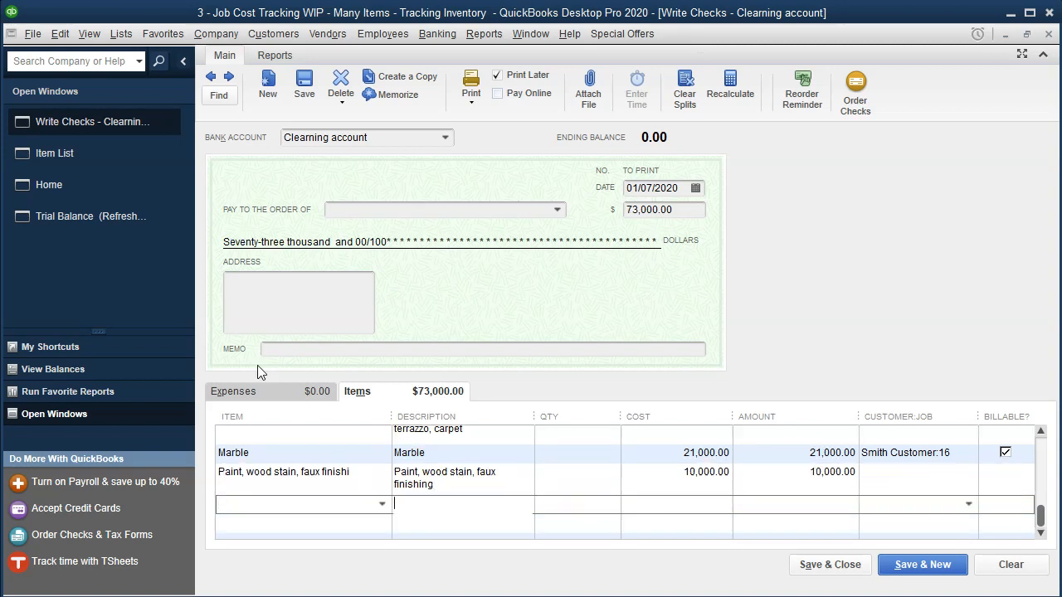
- Add a Plaster & gypsum board item line with a cost of 8,000 and assign it to job 16
left_click(380, 504)
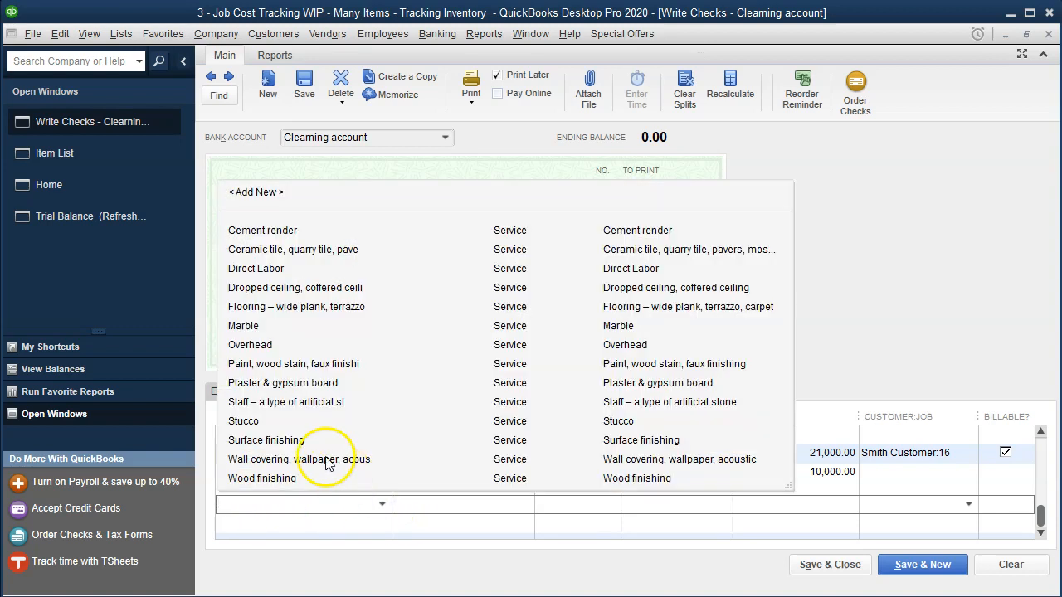
left_click(252, 384)
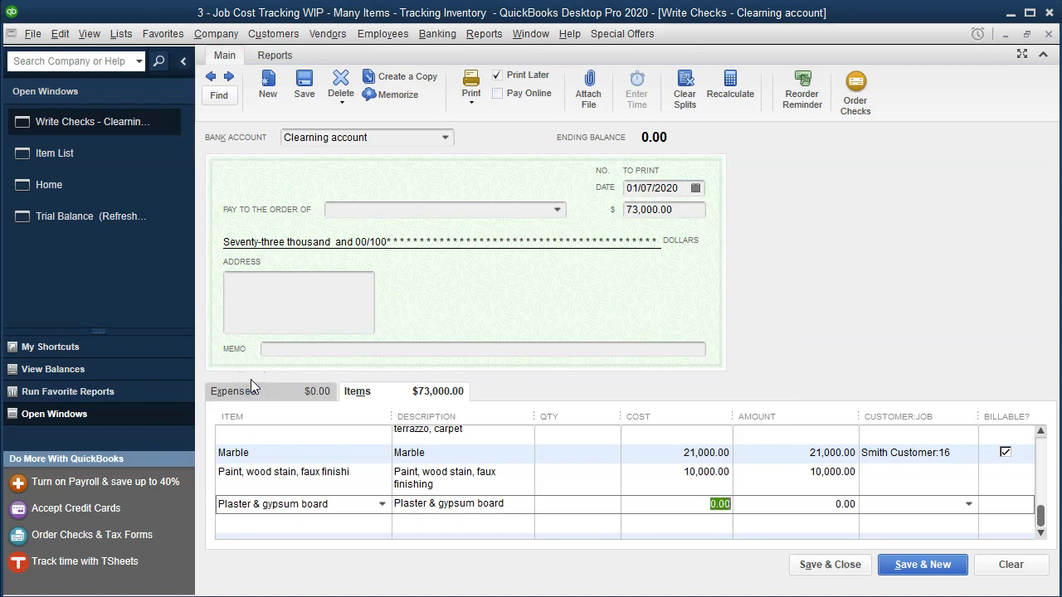
type("8,")
type("000")
key("Tab")
type("s")
key("Tab")
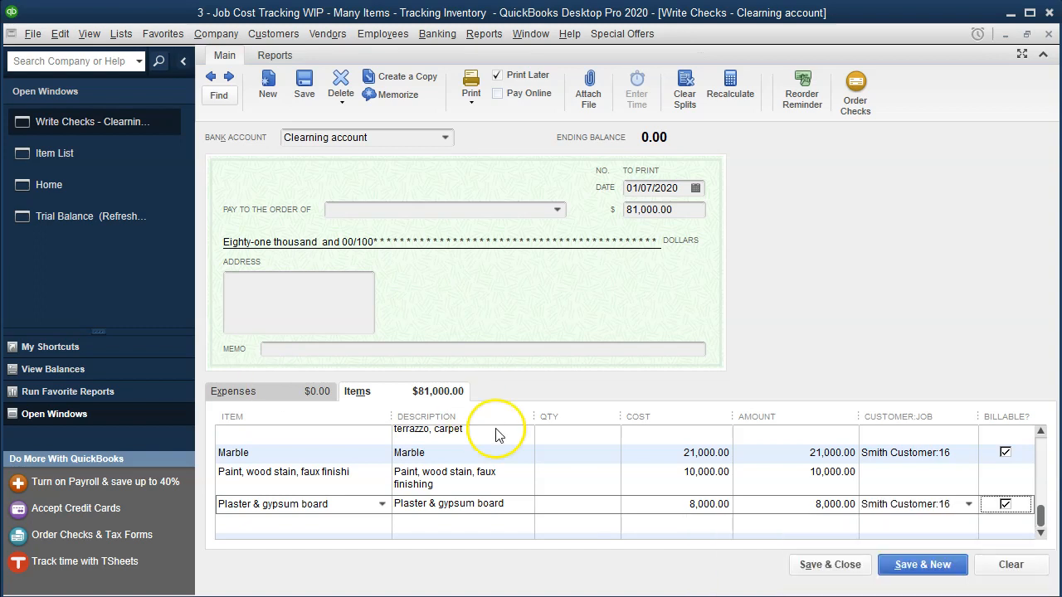
- Assign the Paint, wood stain, faux finishing line to job 16
left_click(901, 473)
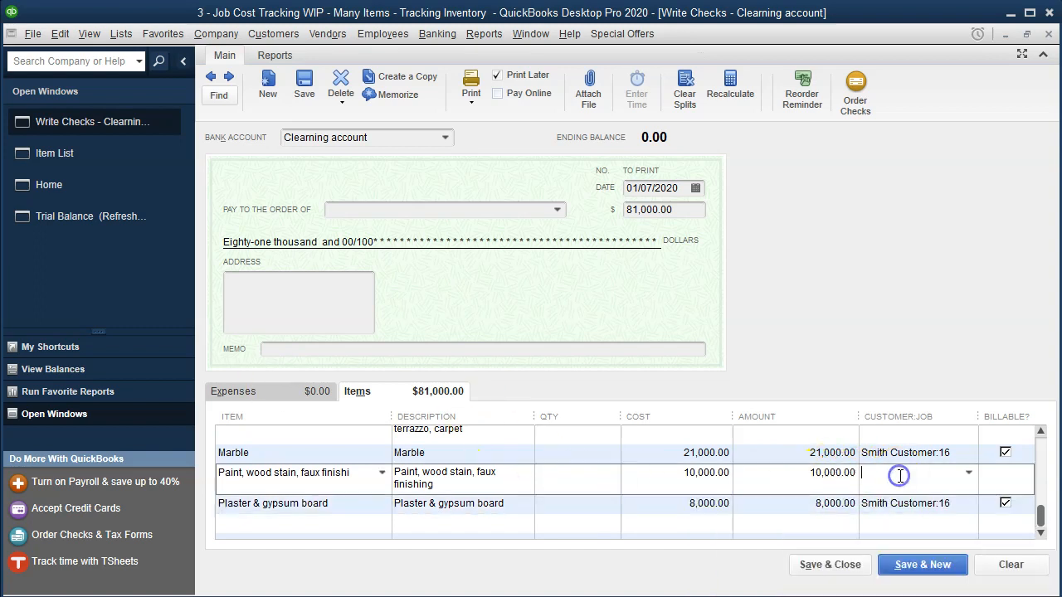
type("s")
key("Tab")
key("Tab")
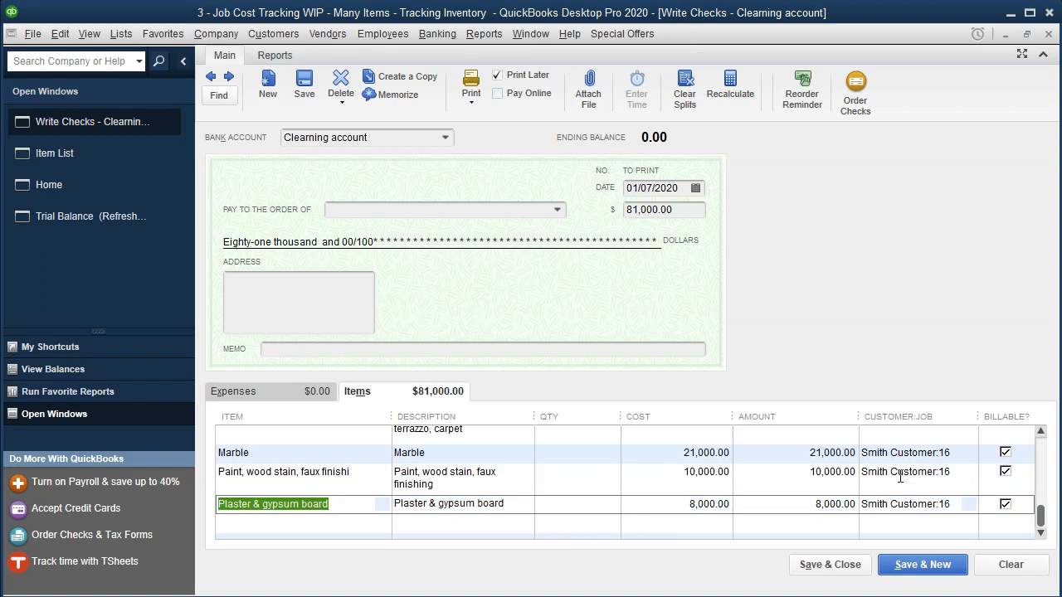
- Correct the Plaster & gypsum board line's cost to 7,000 and compare the check total with job 16's 1/7 materials in the Excel workbook
left_click_drag(688, 504, 882, 513)
type("7,")
type("000")
key("Tab")
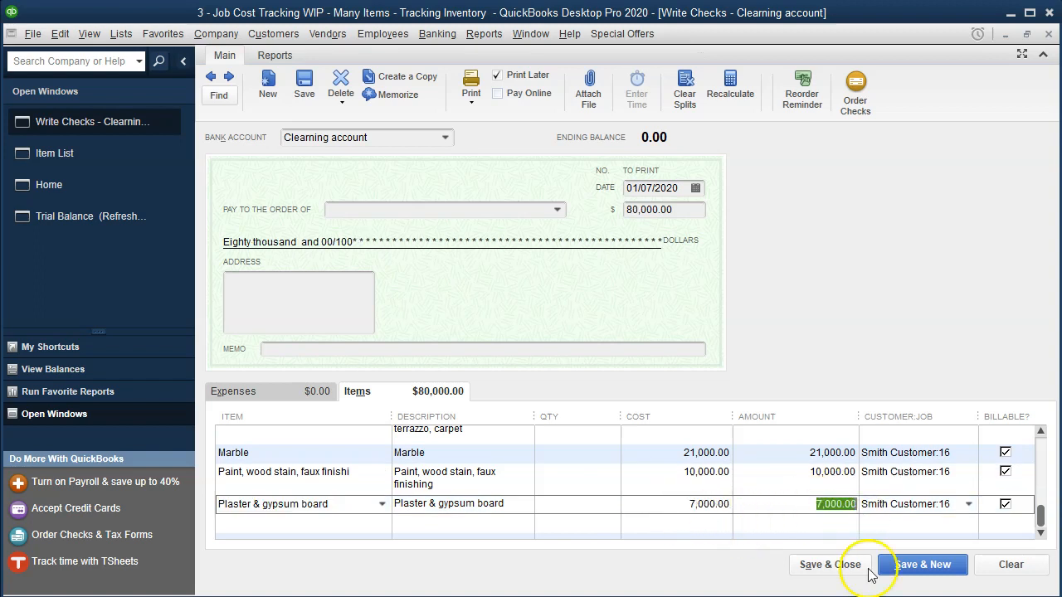
key("alt+Tab")
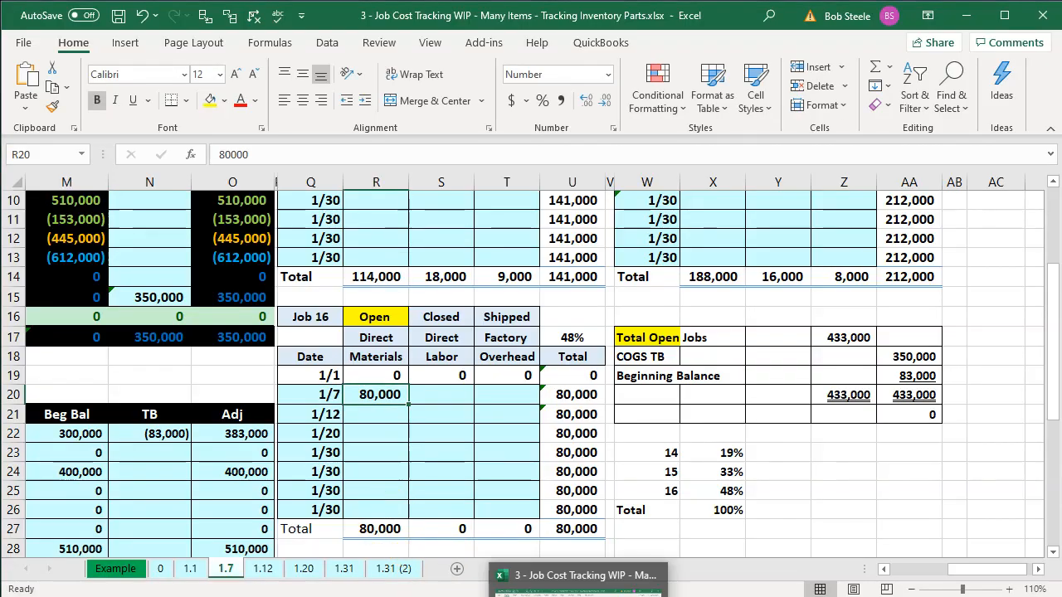
left_click(581, 595)
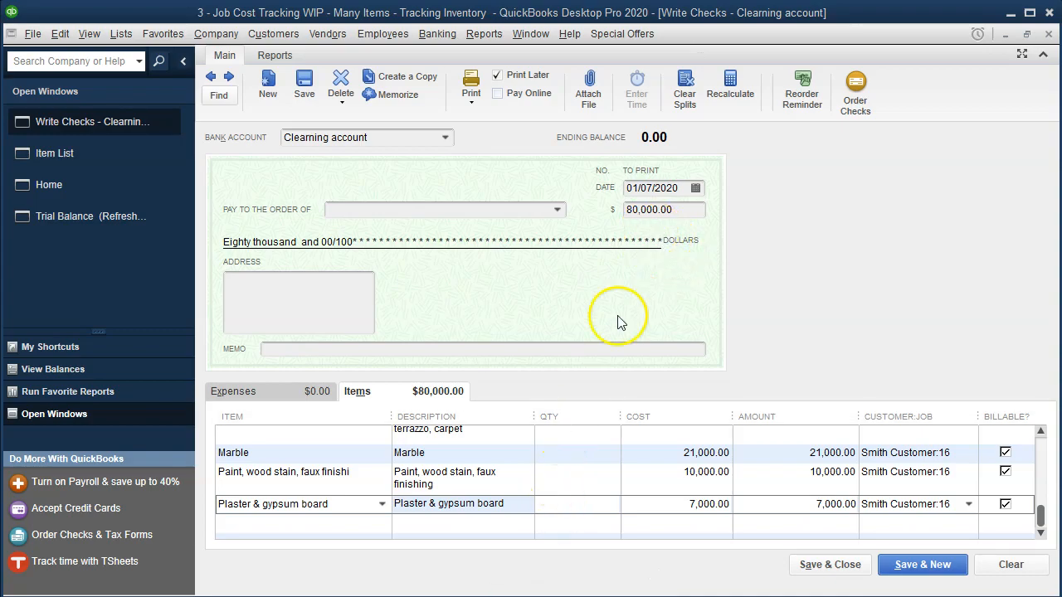
- Widen the Description column of the item table and review the item lines entered for job 16
left_click_drag(536, 417, 577, 409)
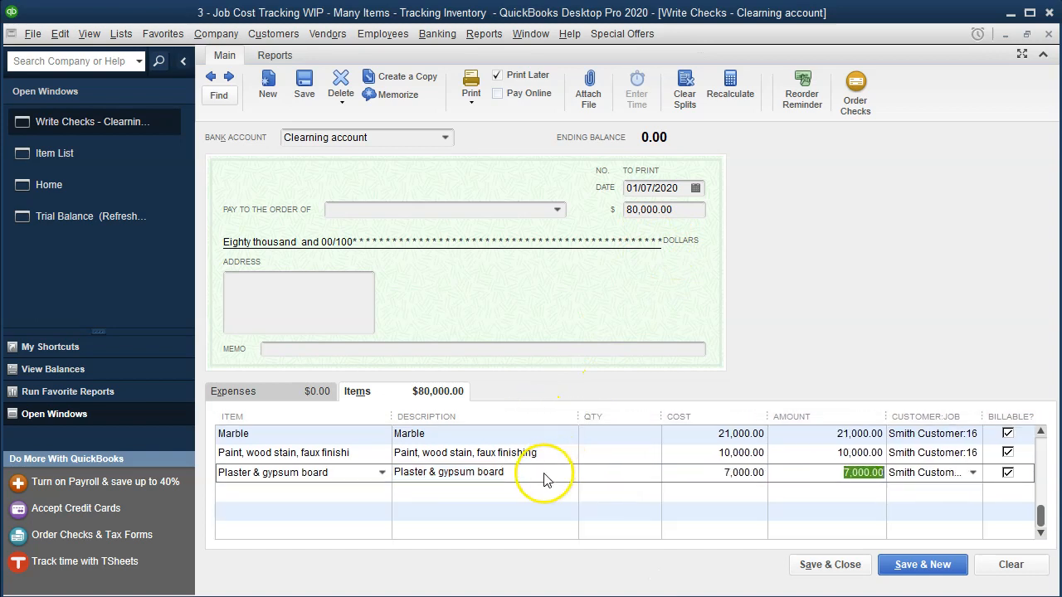
left_click(483, 475)
key("Up")
key("Up")
key("Up")
key("Up")
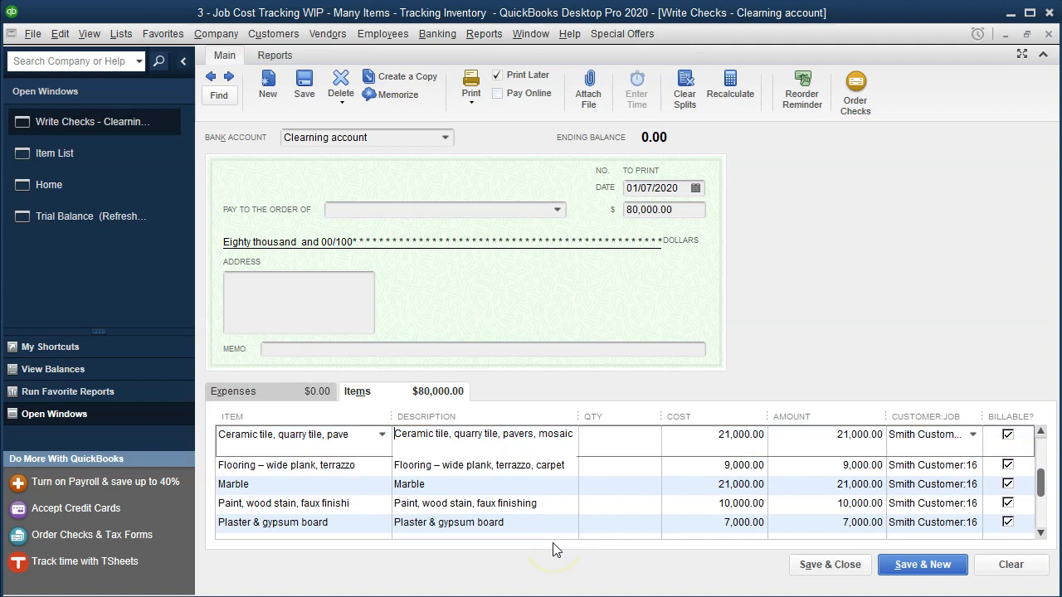
- Add an expense line of -80,000 to the Raw Materials Inventory account on the check
left_click(278, 397)
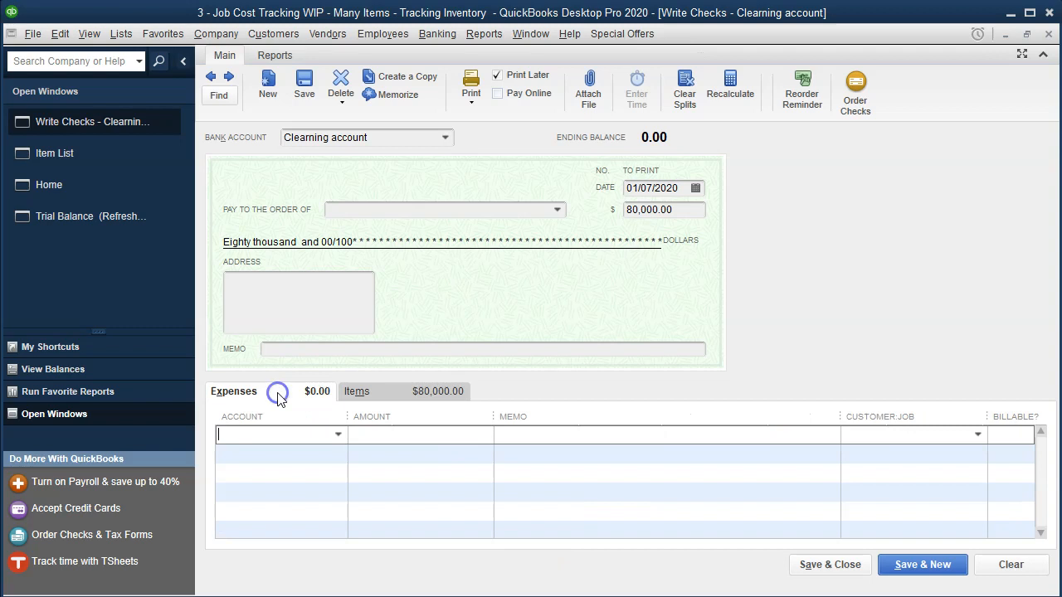
left_click(338, 438)
scroll(371, 314, "up", 3)
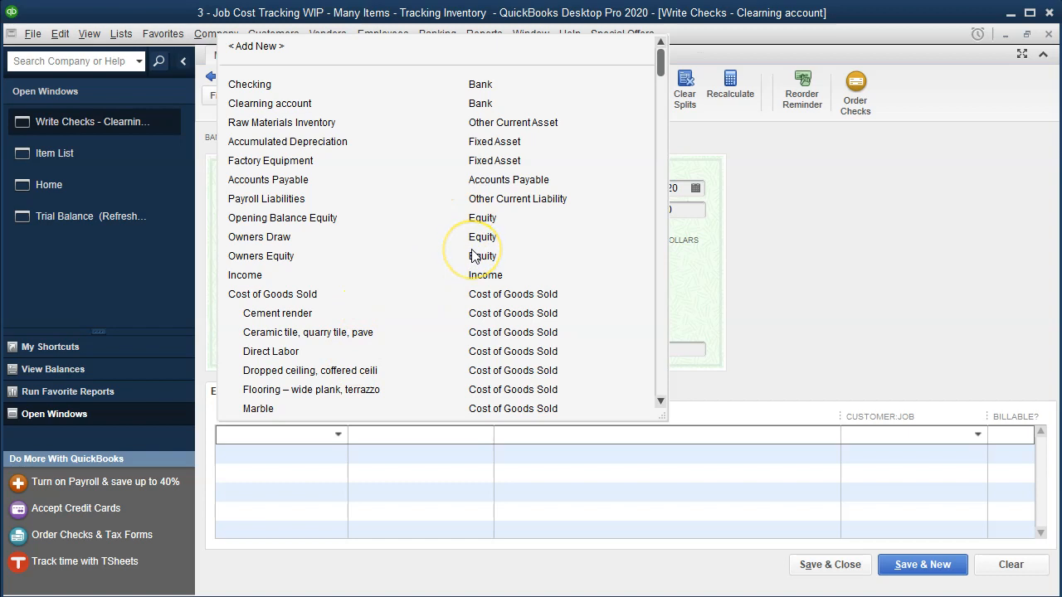
left_click(313, 122)
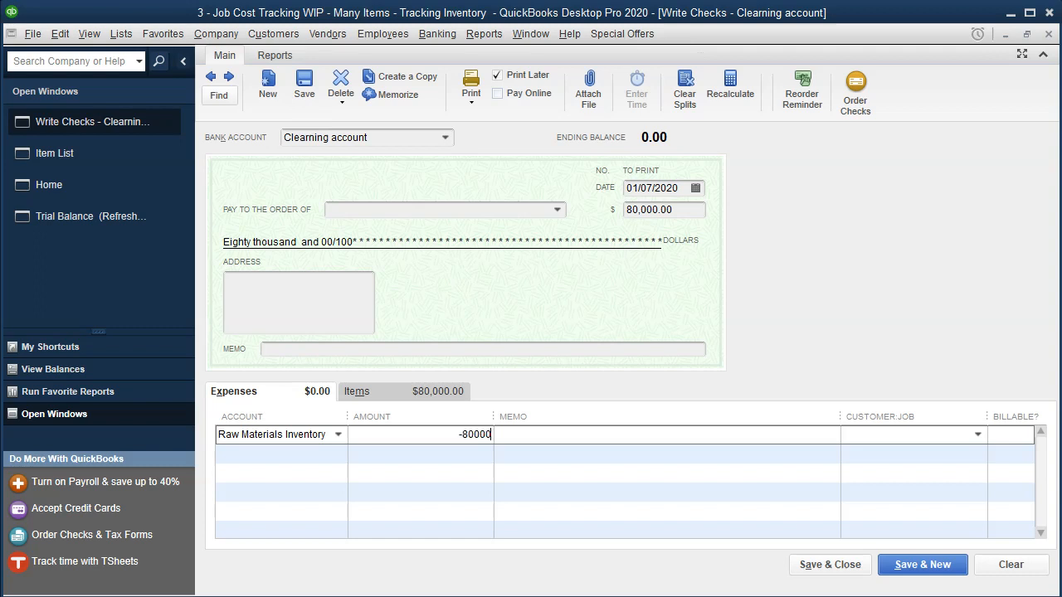
key("Tab")
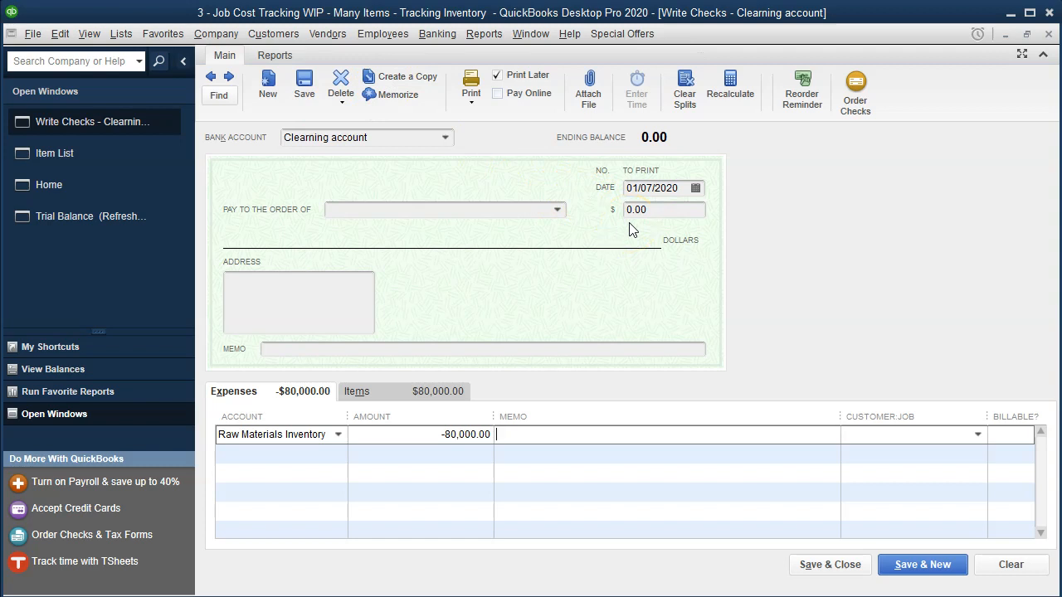
- Recheck the check's item and expense lines, and save and close it with its 01/07/2020 date
left_click(431, 389)
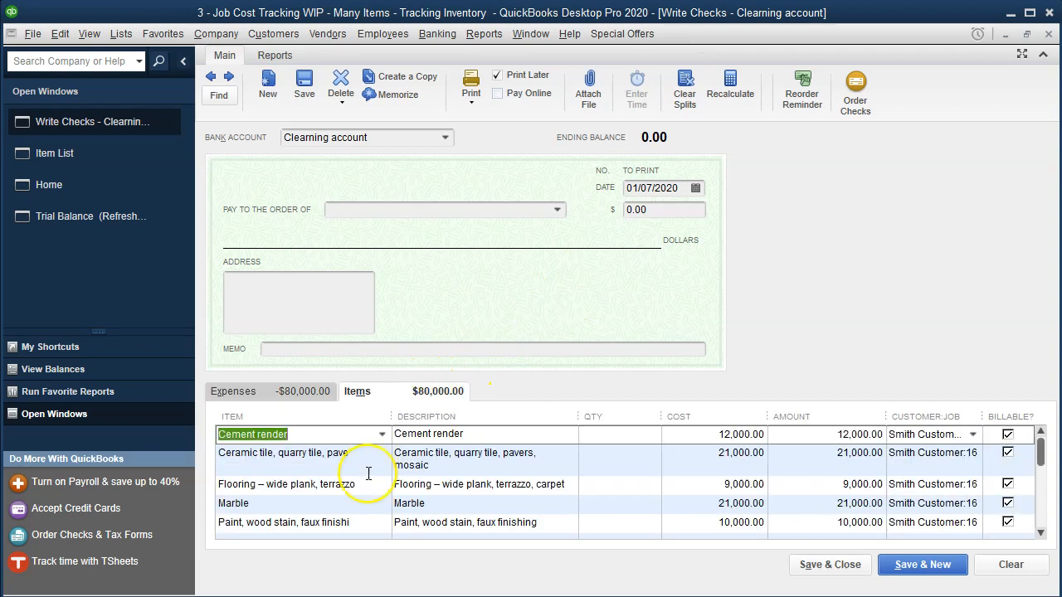
left_click(285, 391)
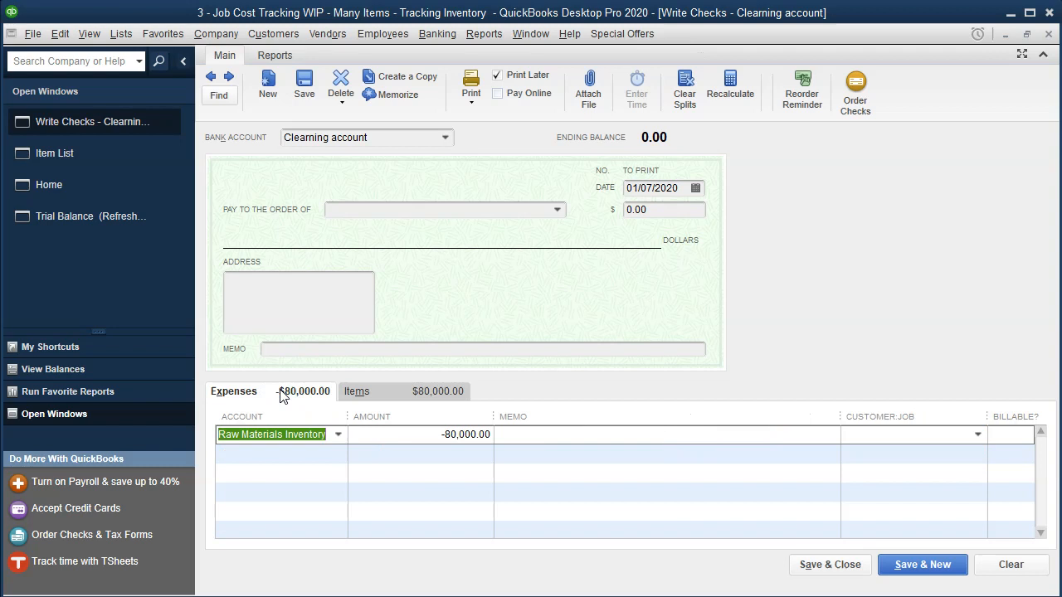
left_click(357, 392)
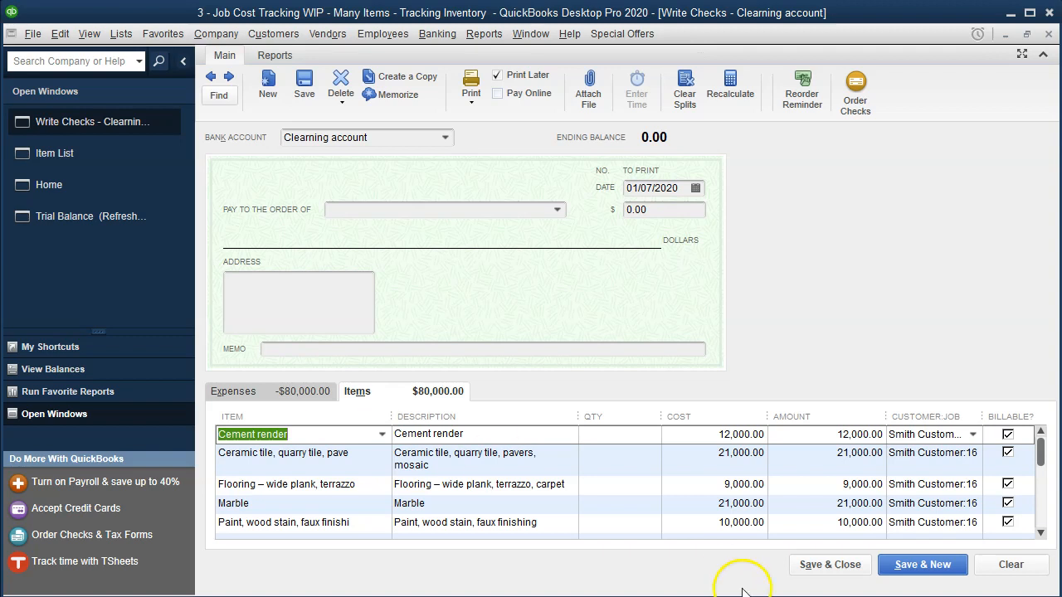
left_click(846, 573)
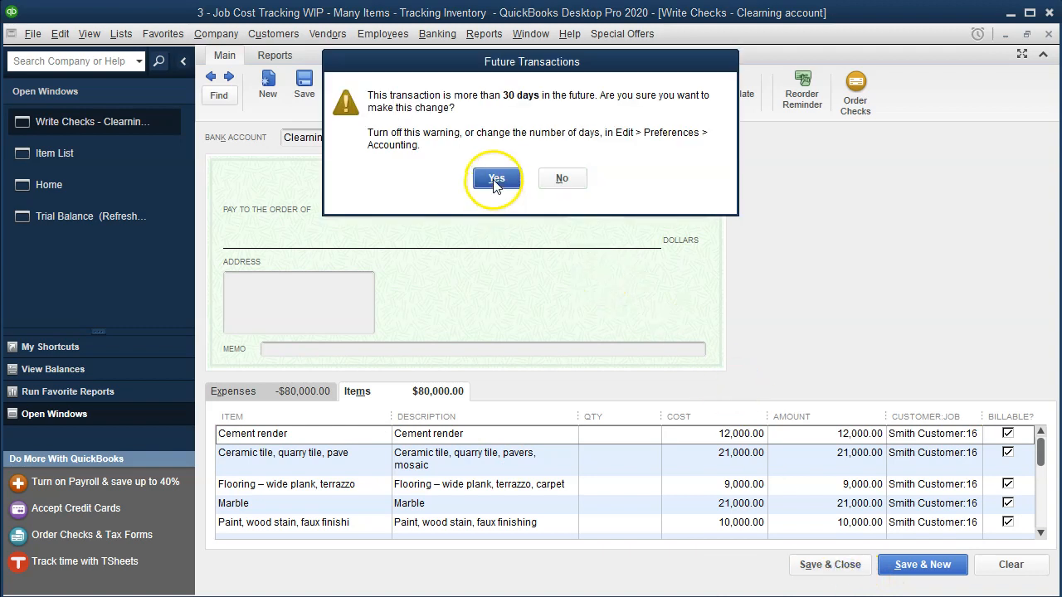
left_click(496, 180)
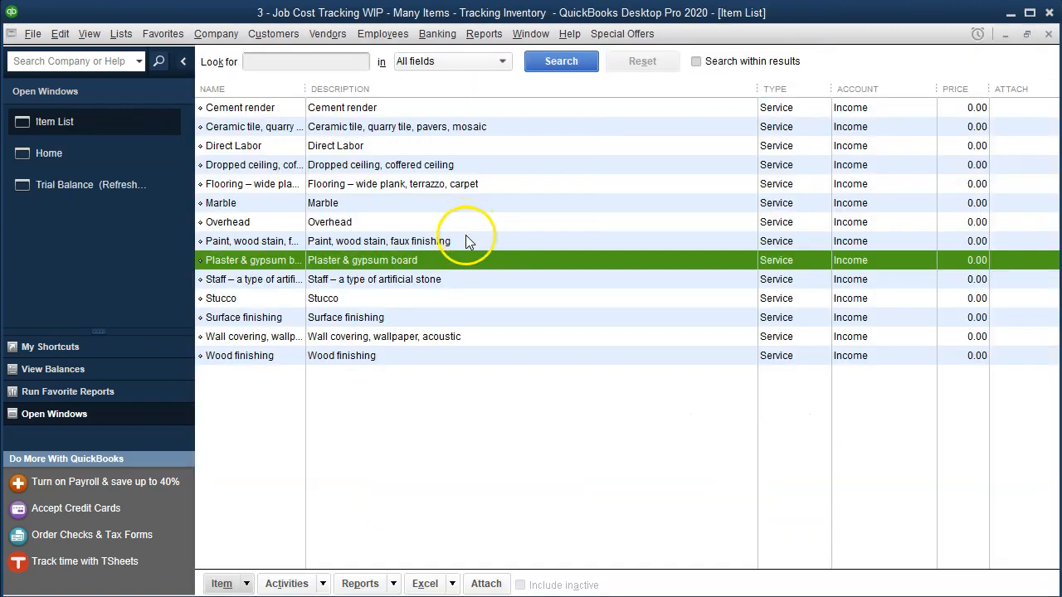
- Refresh the Trial Balance with the refresh prompt turned off for all reports, and examine its Cost of Goods Sold accounts
left_click(80, 192)
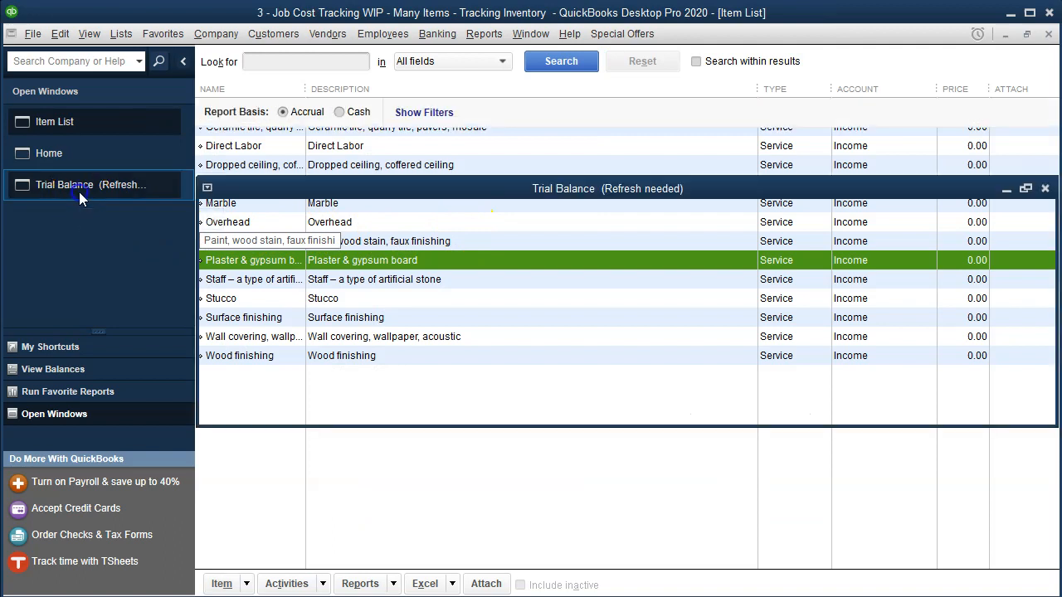
left_click(262, 201)
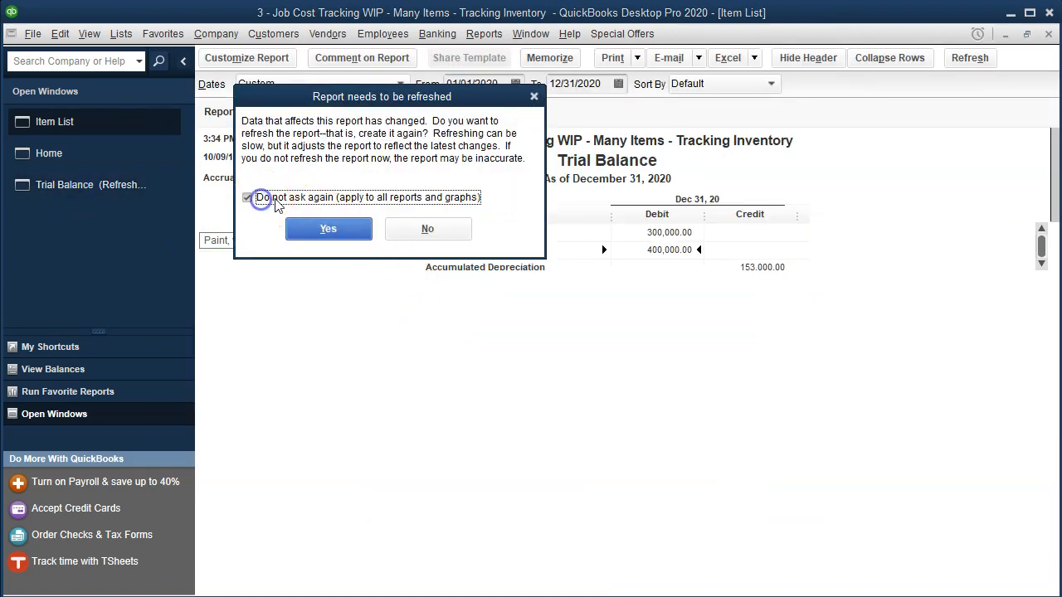
left_click(328, 231)
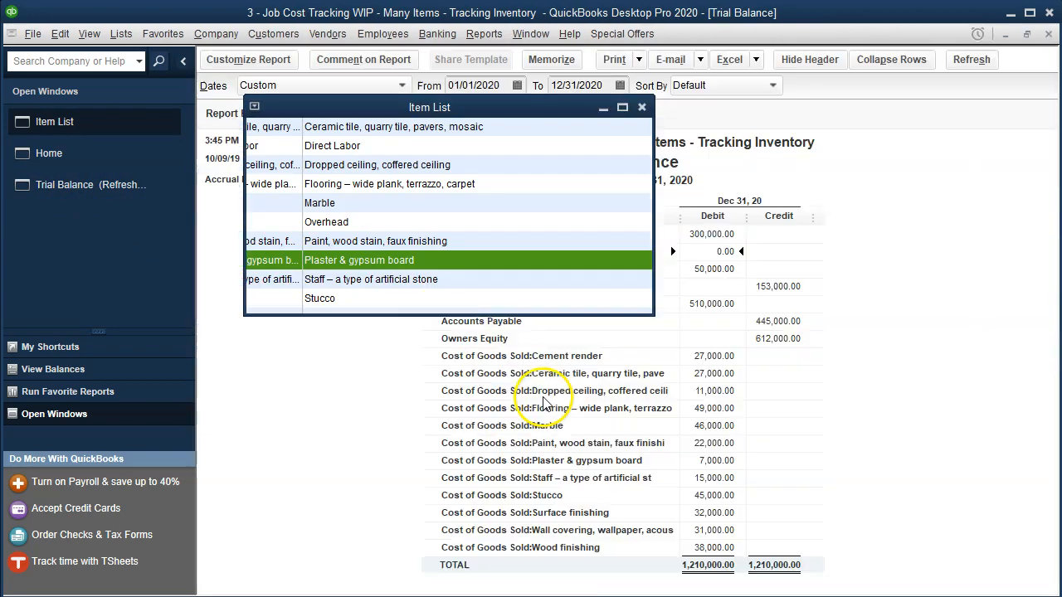
left_click(701, 354)
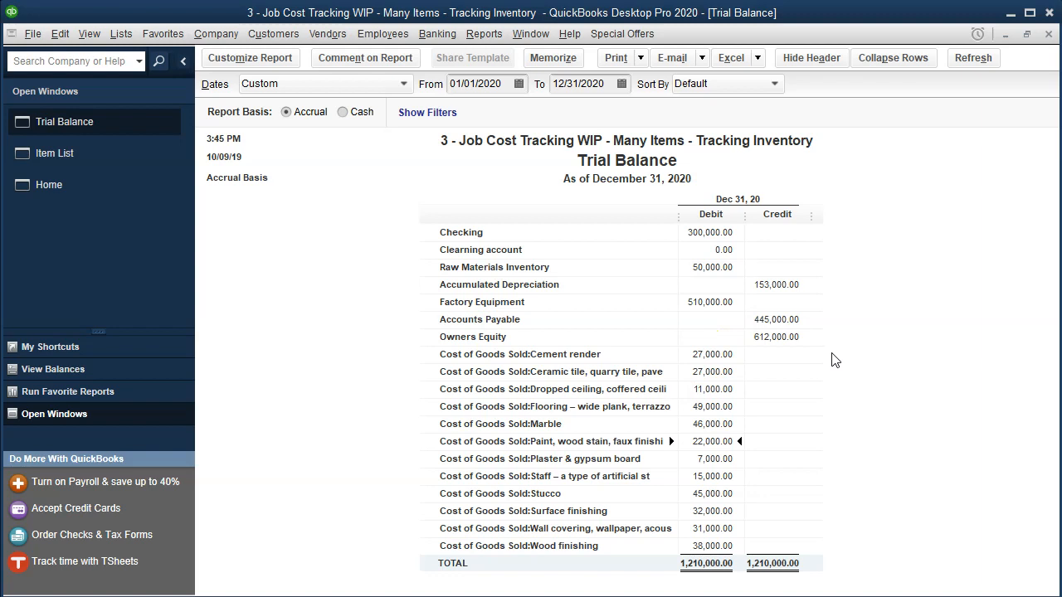
key("Down")
key("Down")
key("Down")
- Open the Profit & Loss report from the company and financial reports and go to its start date
left_click(484, 38)
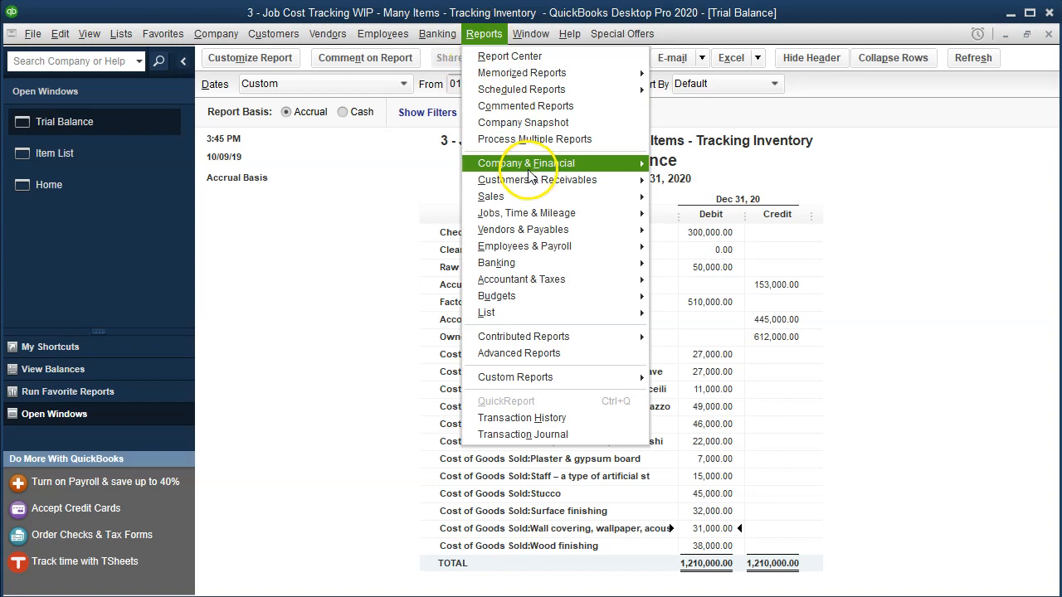
mouse_move(604, 165)
left_click(669, 163)
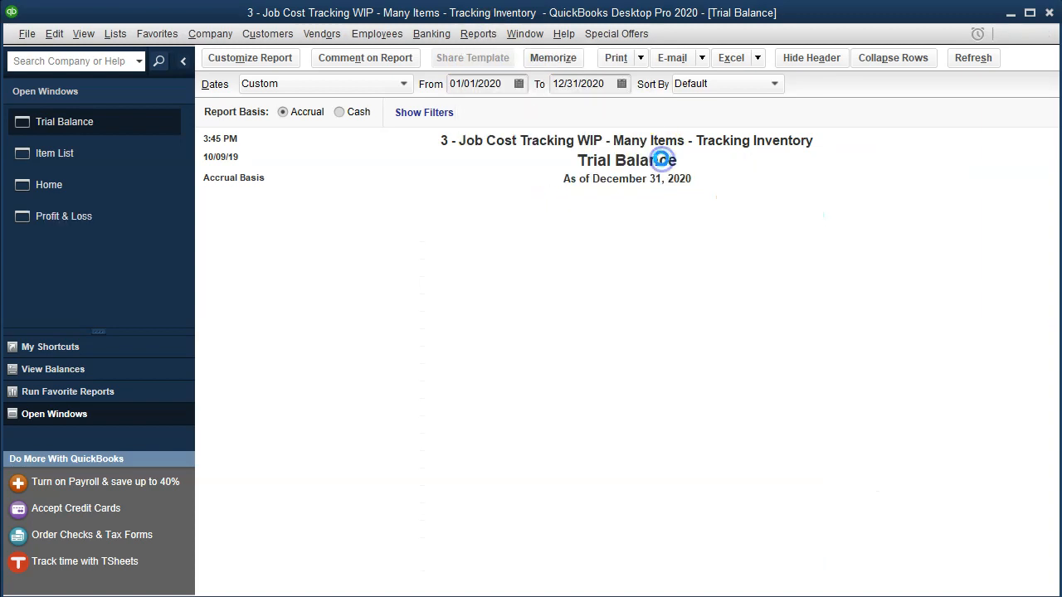
key("Tab")
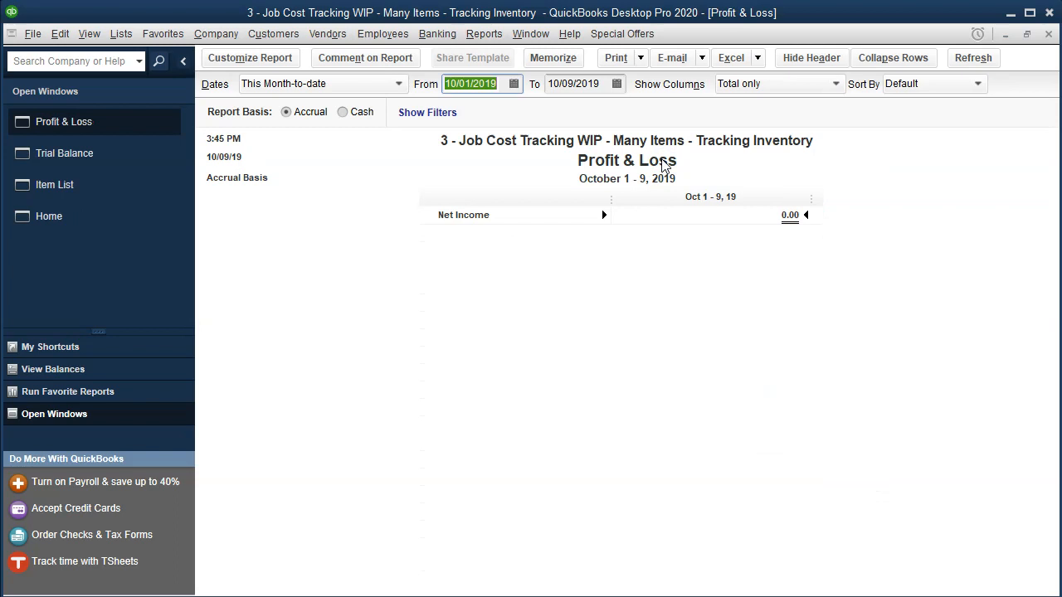
- Set the Profit & Loss report's date range from 01/01/2020 to 12/31/2020
type("010119")
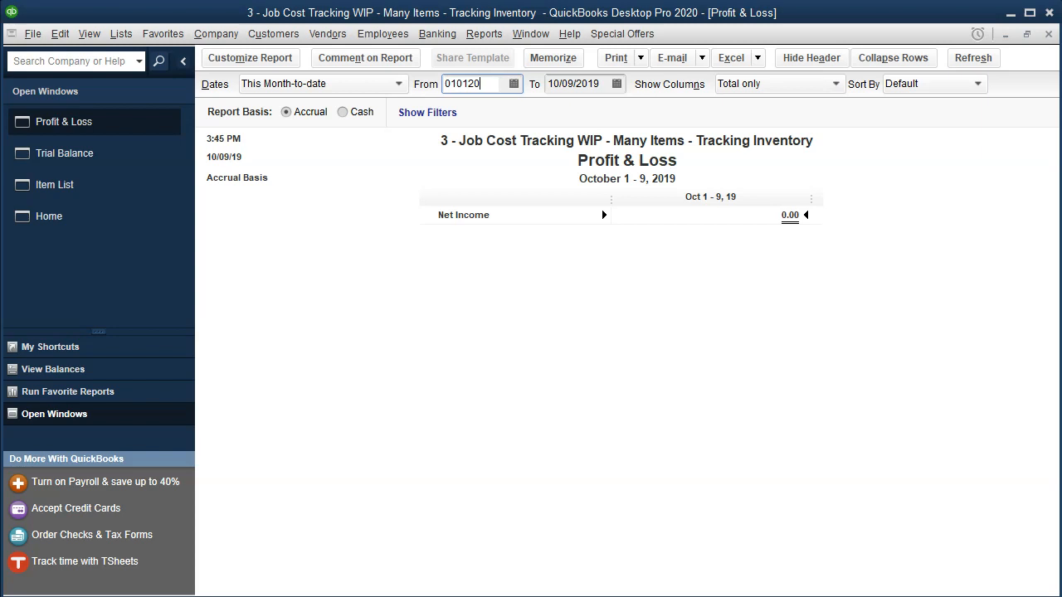
key("Tab")
type("1")
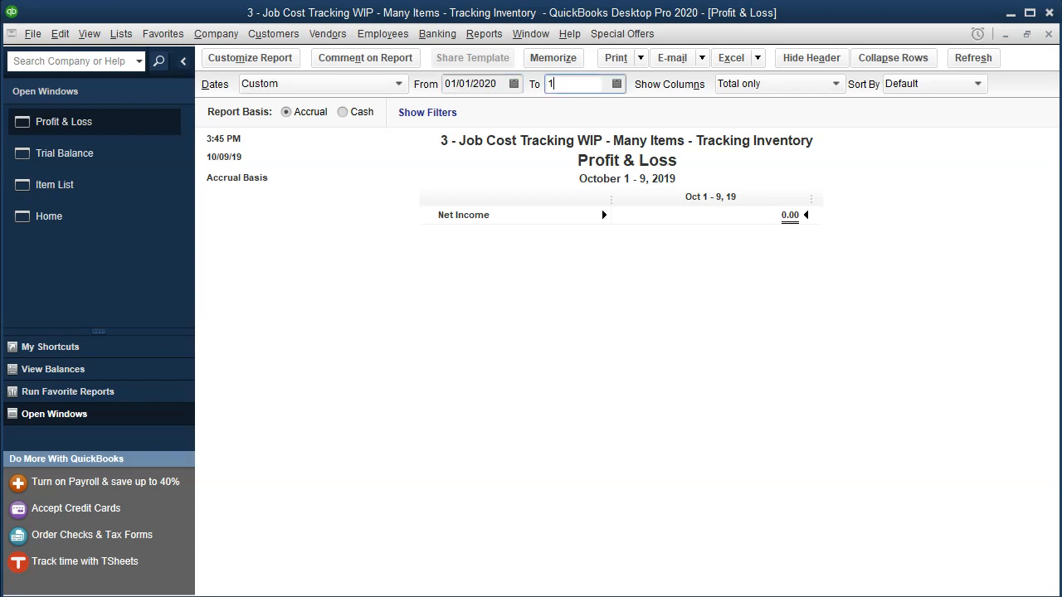
type("2/31/20")
key("Tab")
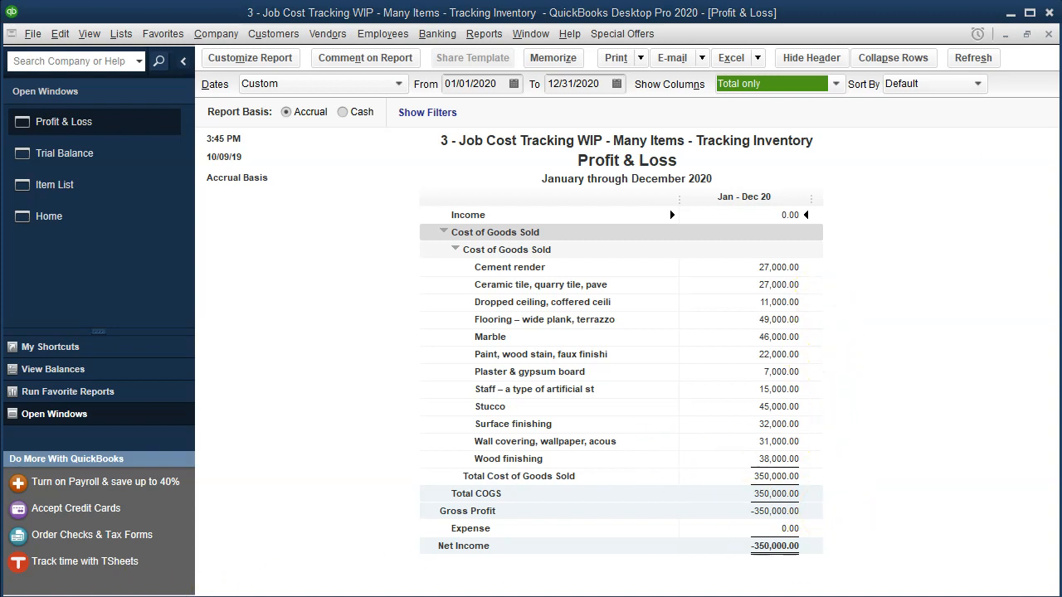
- Switch to the Excel workbook and check the adjusted Cost of goods sold balance on sheet 1.7 against the Profit & Loss
left_click(556, 593)
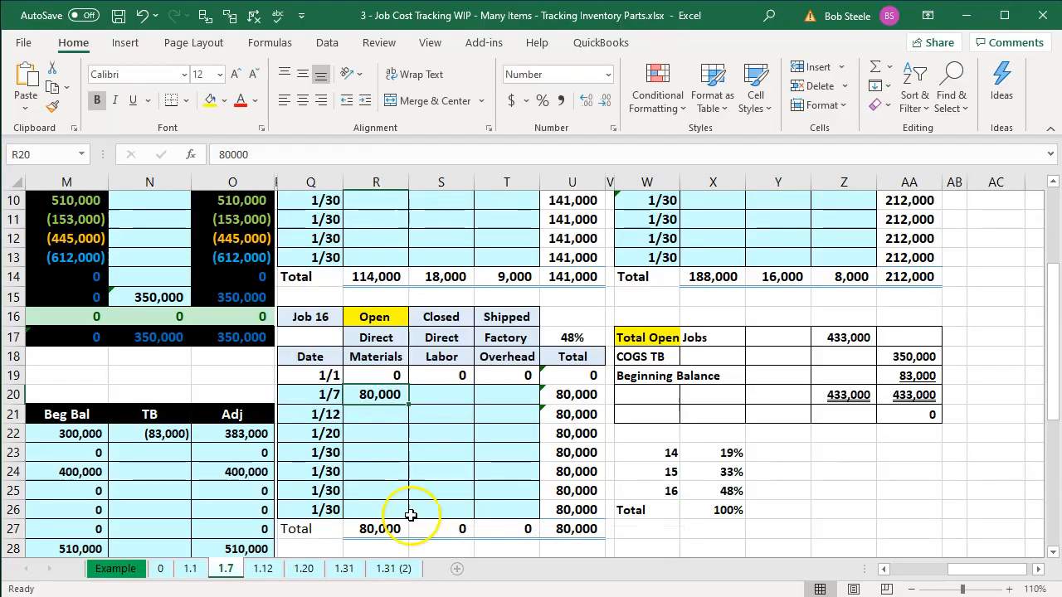
left_click(238, 298)
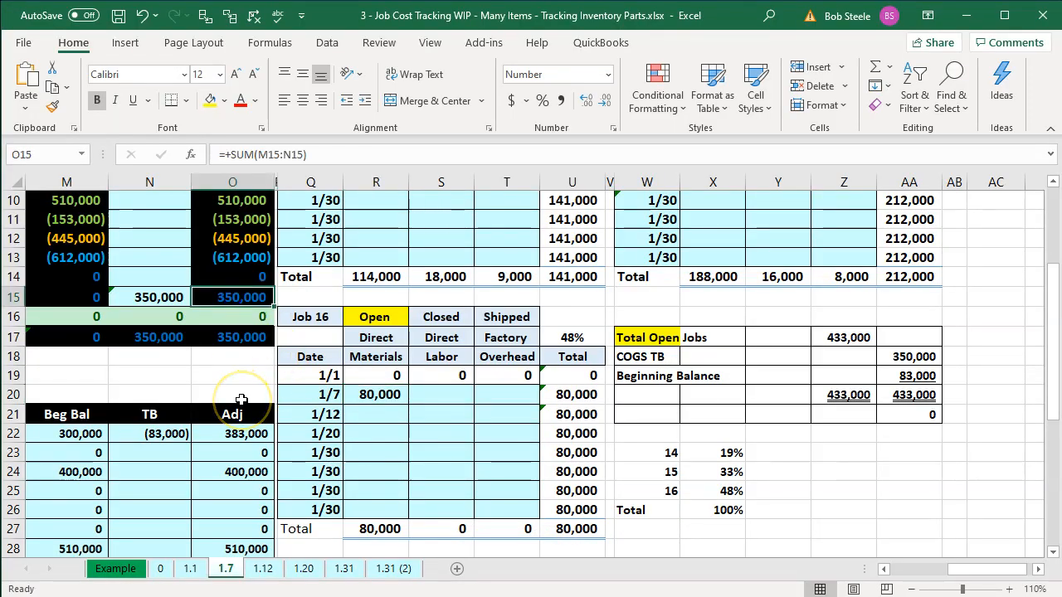
key("Left")
key("Left")
key("Left")
key("Left")
scroll(242, 400, "up", 2)
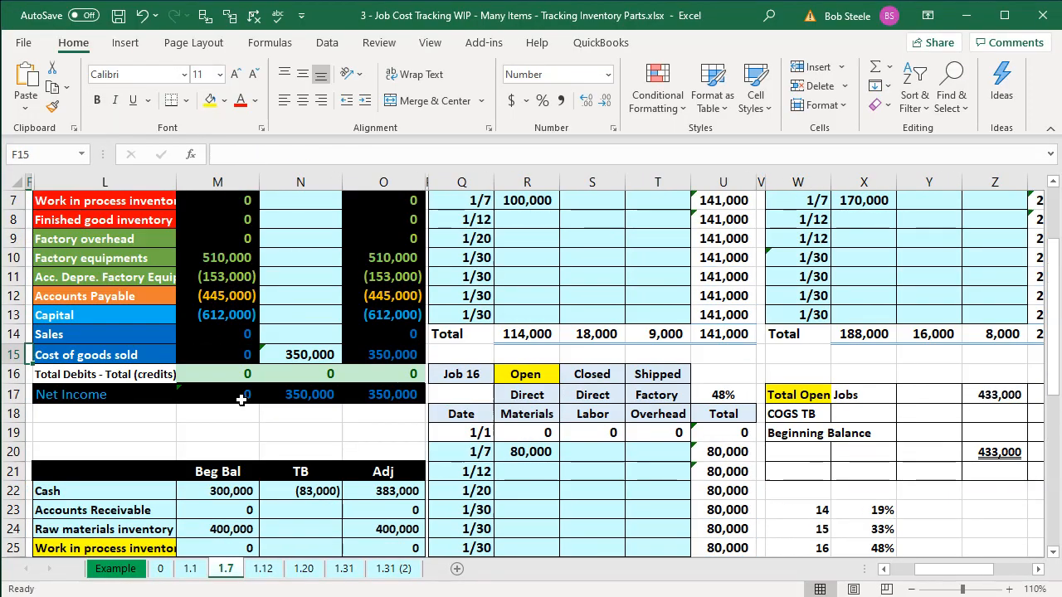
left_click(349, 404)
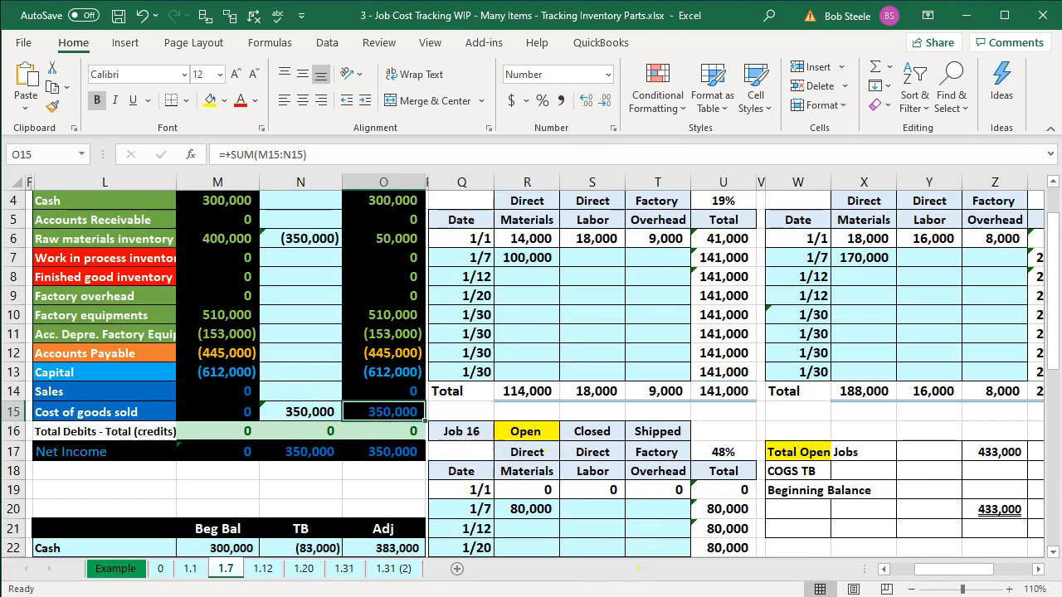
- Return to QuickBooks, trace the Stucco cost on the Profit & Loss to its job 15 check, and close both drill-down windows
key("alt+Tab")
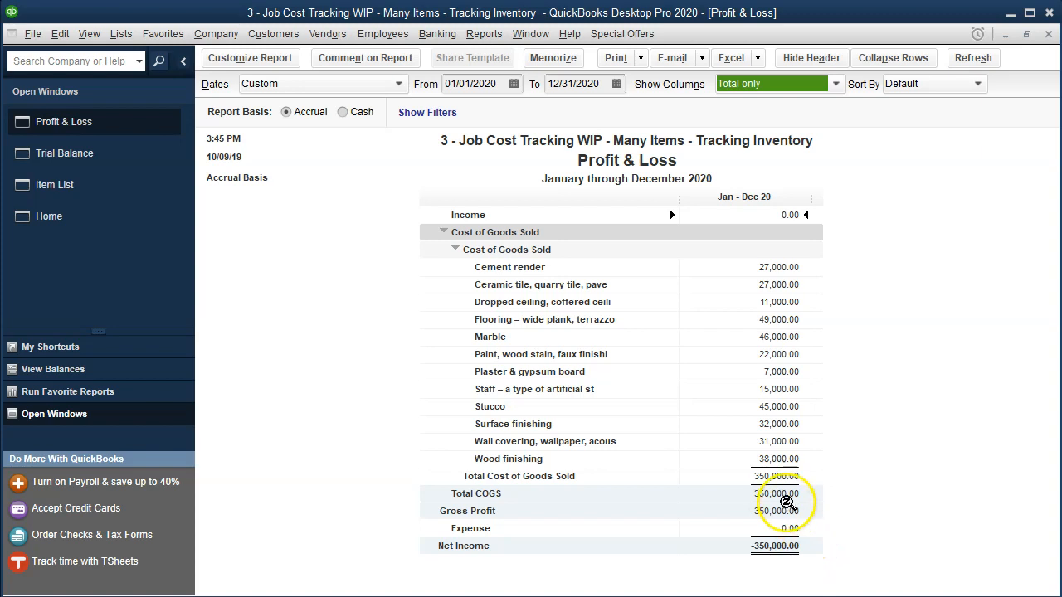
double_click(784, 497)
double_click(775, 407)
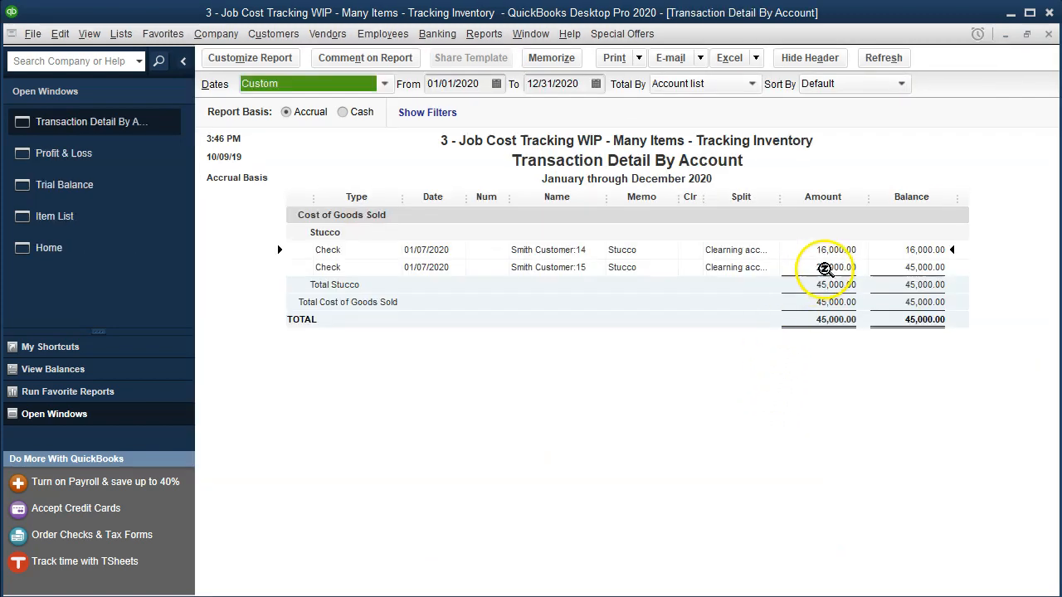
double_click(825, 267)
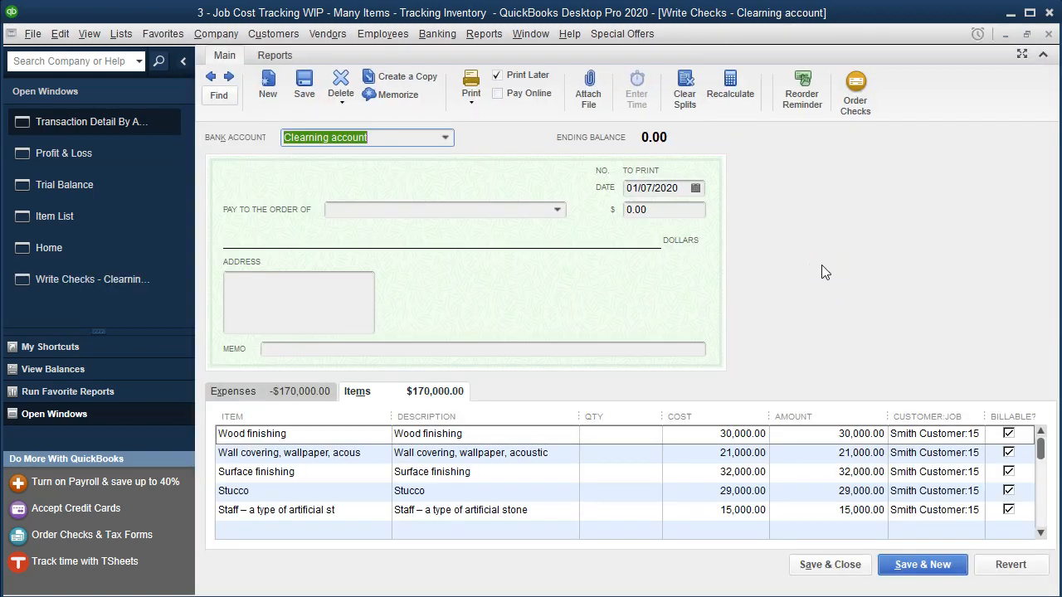
left_click(1047, 35)
left_click(1047, 35)
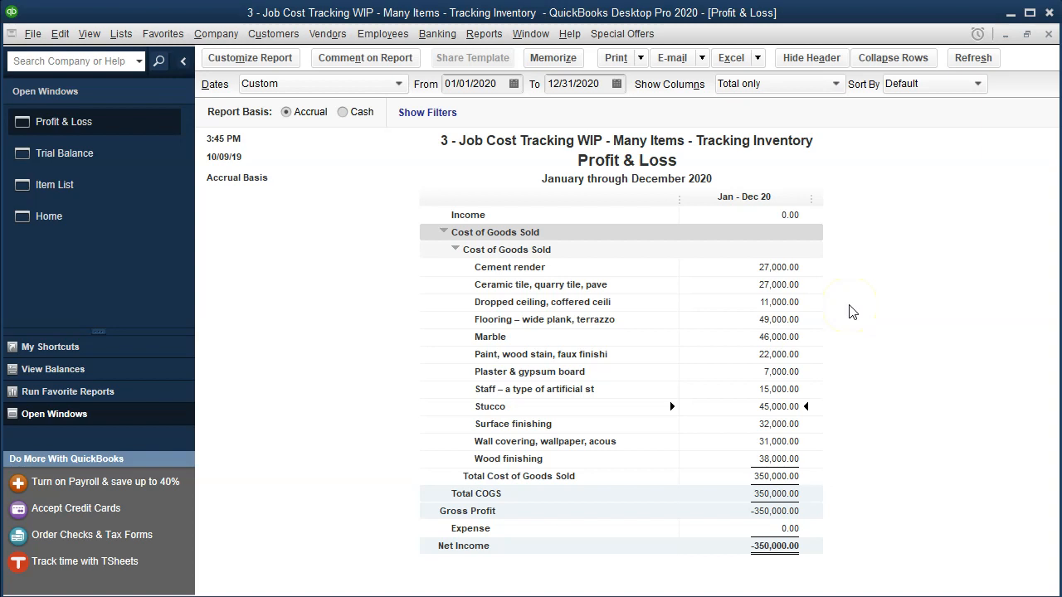
- Open the Job Estimates vs. Actuals Summary report and select the actual cost of job 16
left_click(486, 34)
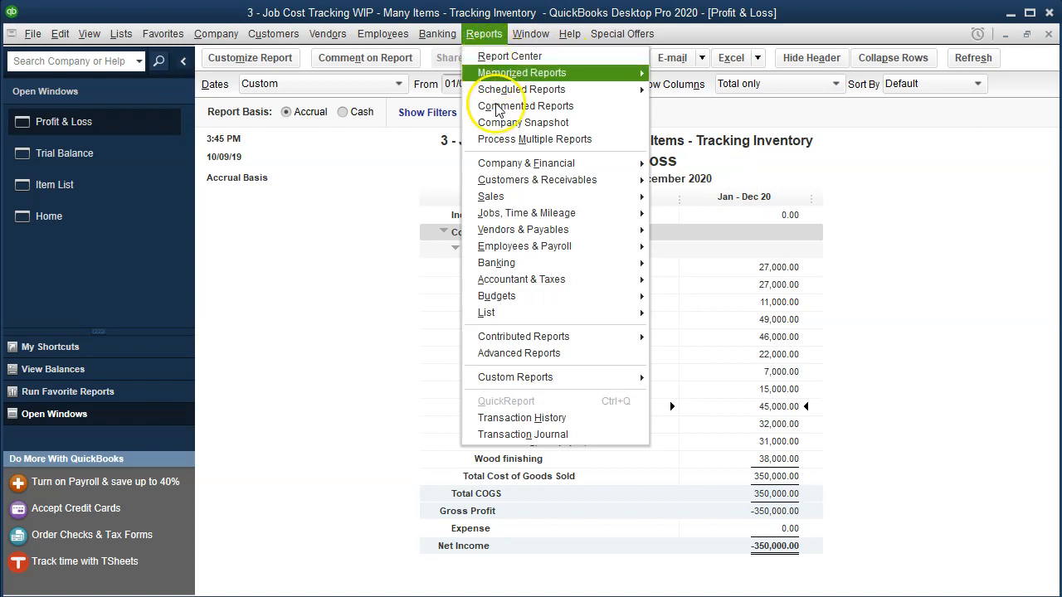
mouse_move(545, 222)
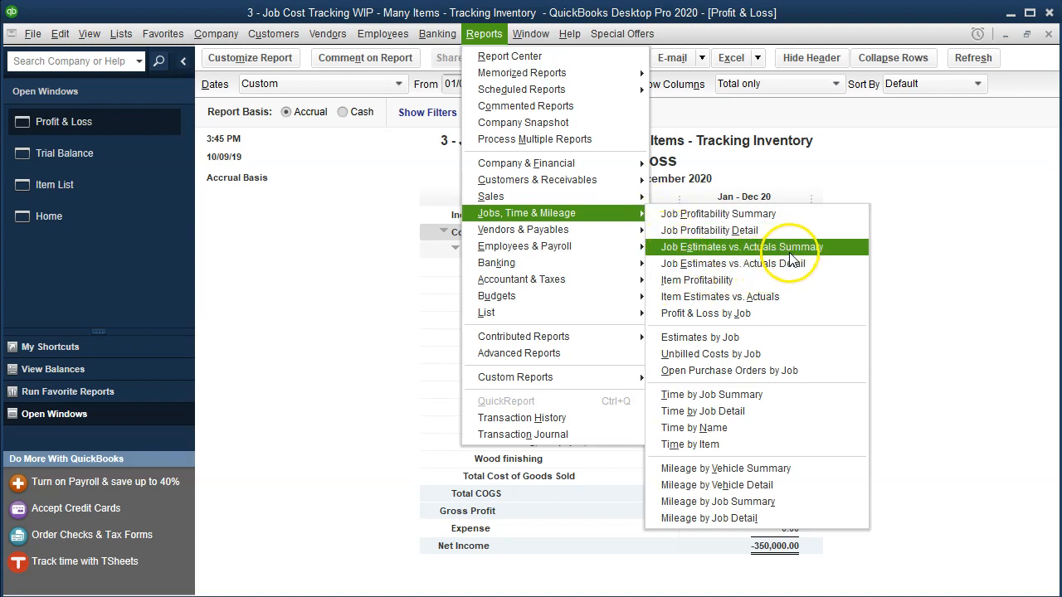
left_click(838, 246)
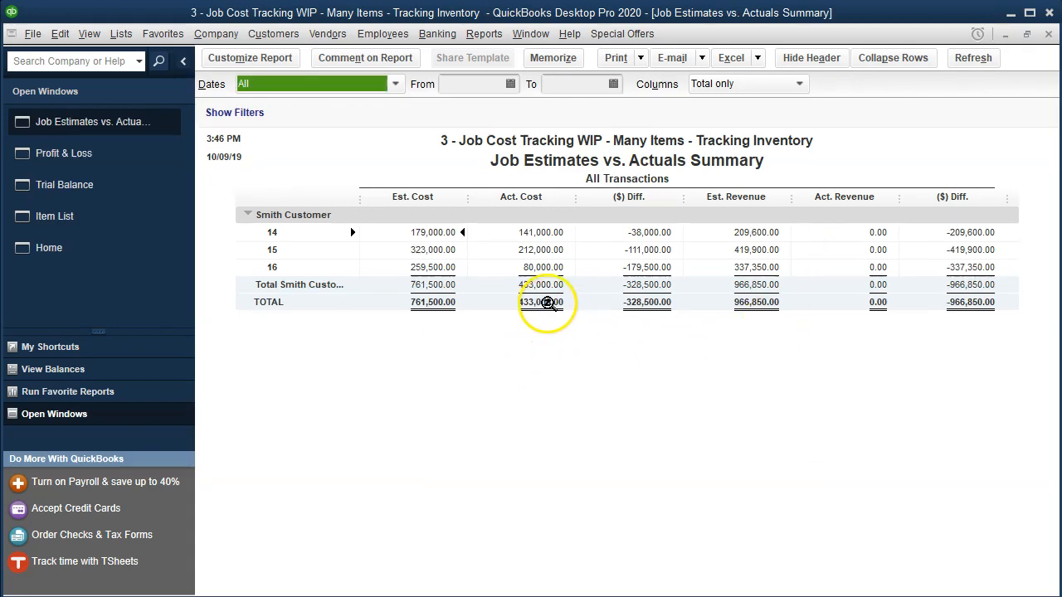
left_click(543, 268)
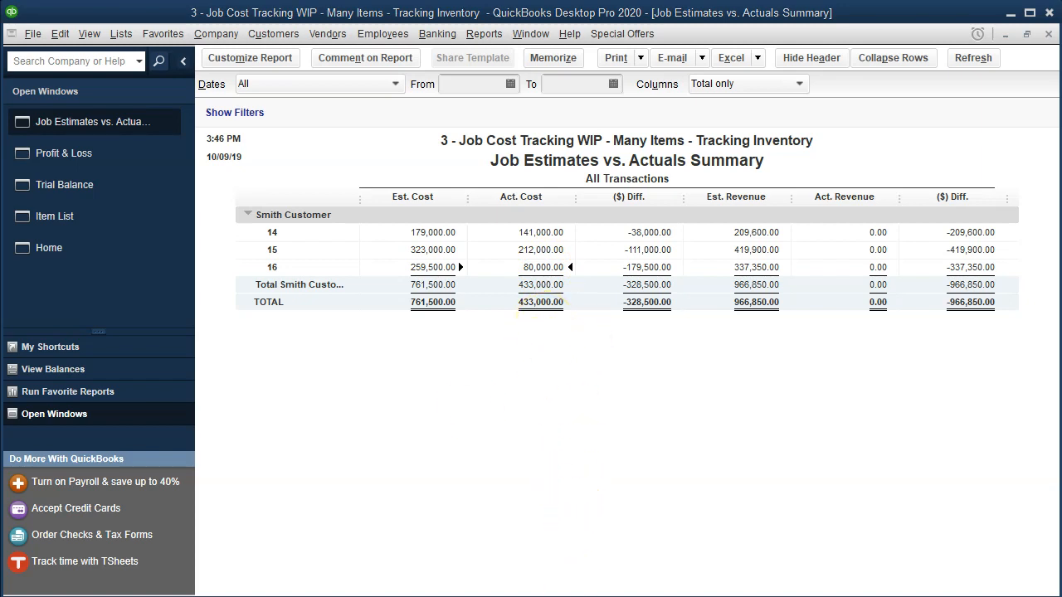
- Switch to Excel and inspect the Total Open Jobs formula in the reconciliation table without changing it
left_click(579, 590)
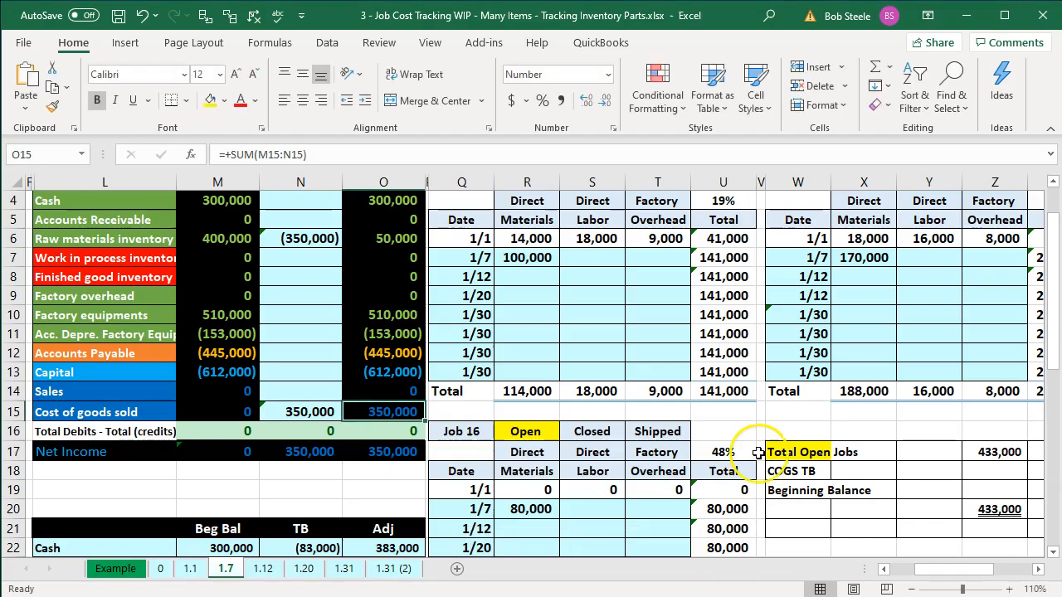
left_click_drag(954, 570, 1004, 581)
scroll(940, 514, "down", 1)
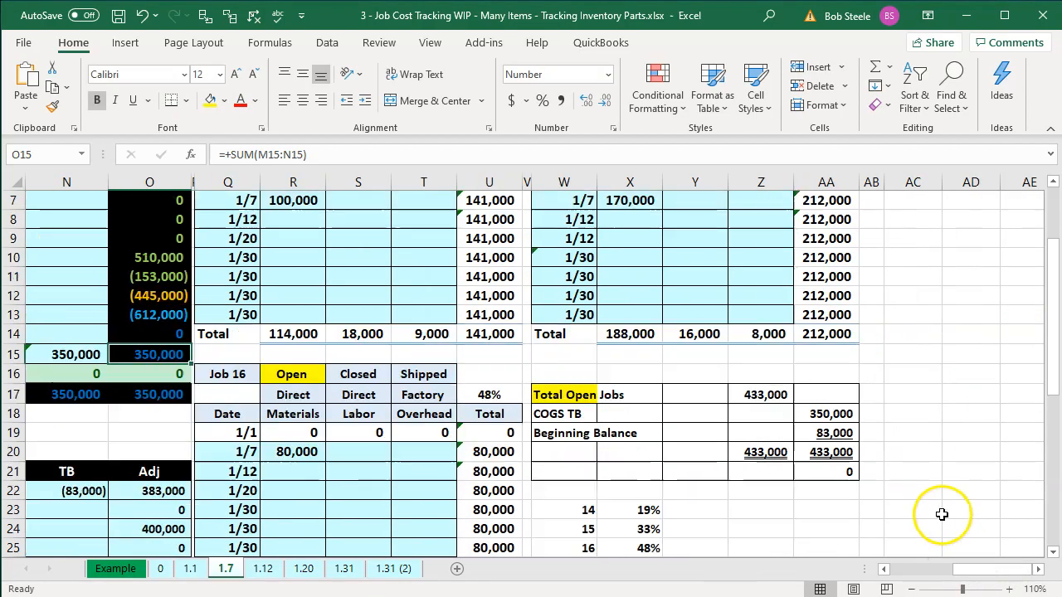
left_click(745, 396)
double_click(745, 395)
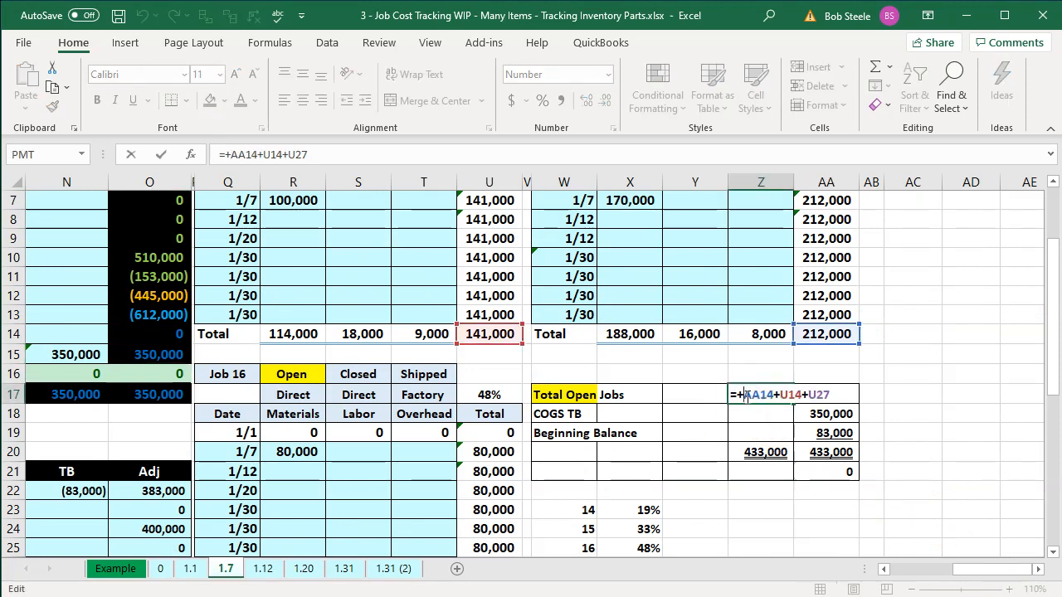
key("Return")
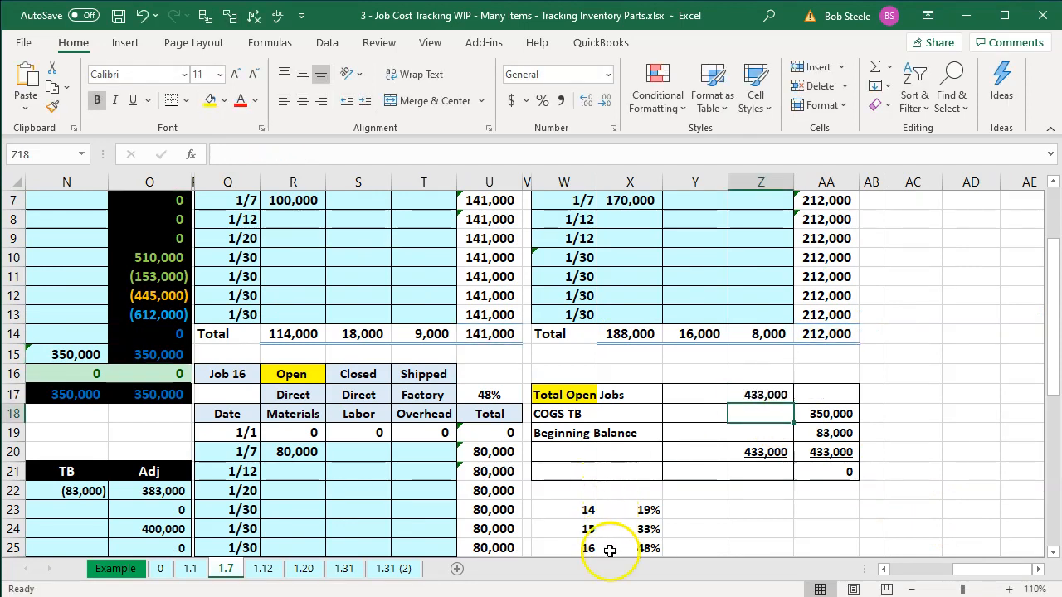
- Compare the job report with Excel's Total Open Jobs and Cost of goods sold, and inspect the Beginning Balance formula in AA19
left_click(580, 585)
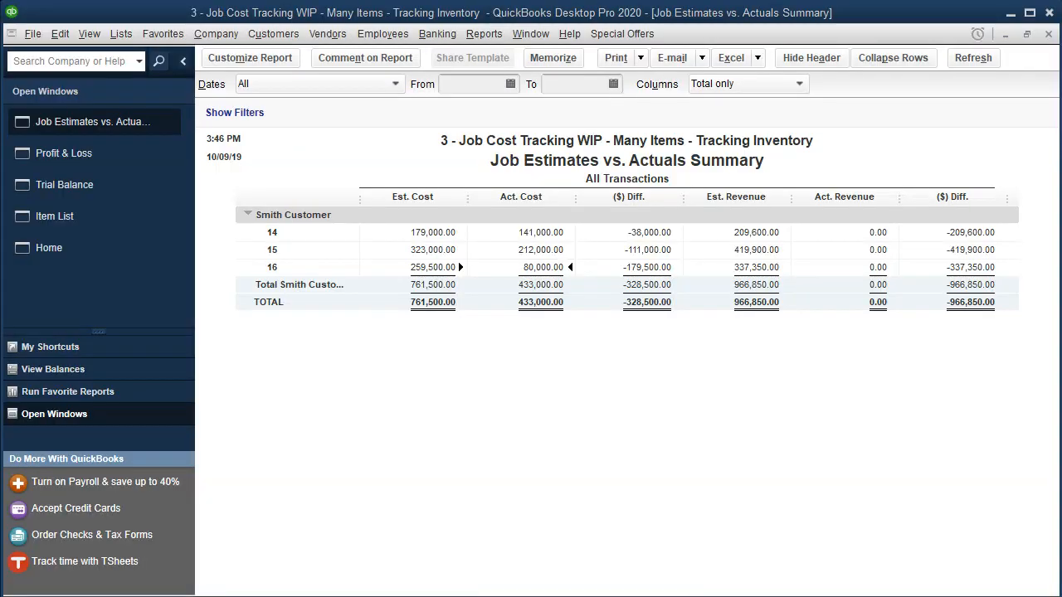
left_click(631, 594)
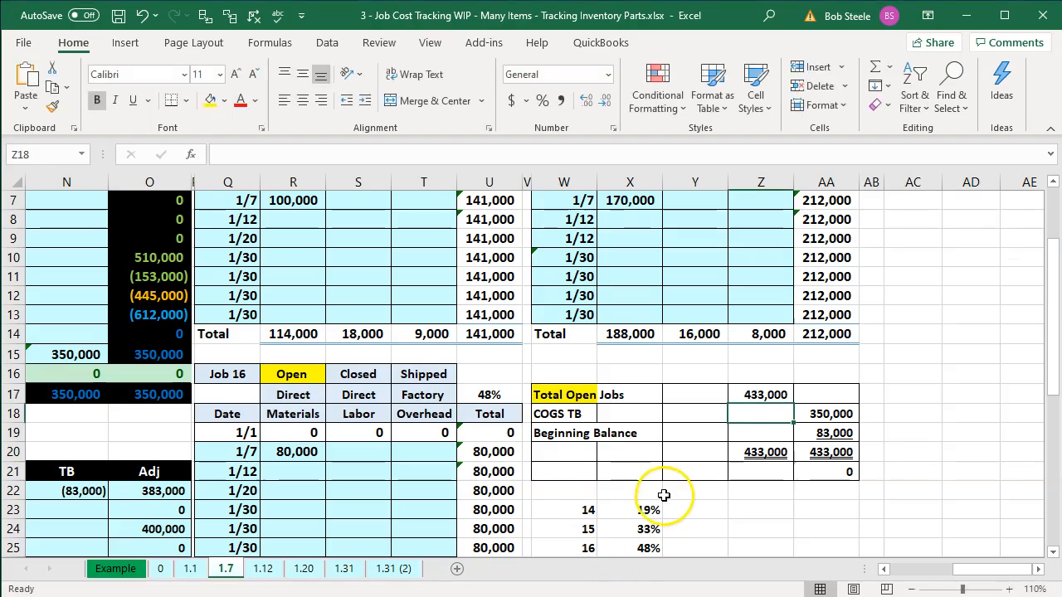
scroll(663, 496, "down", 1)
left_click(767, 338)
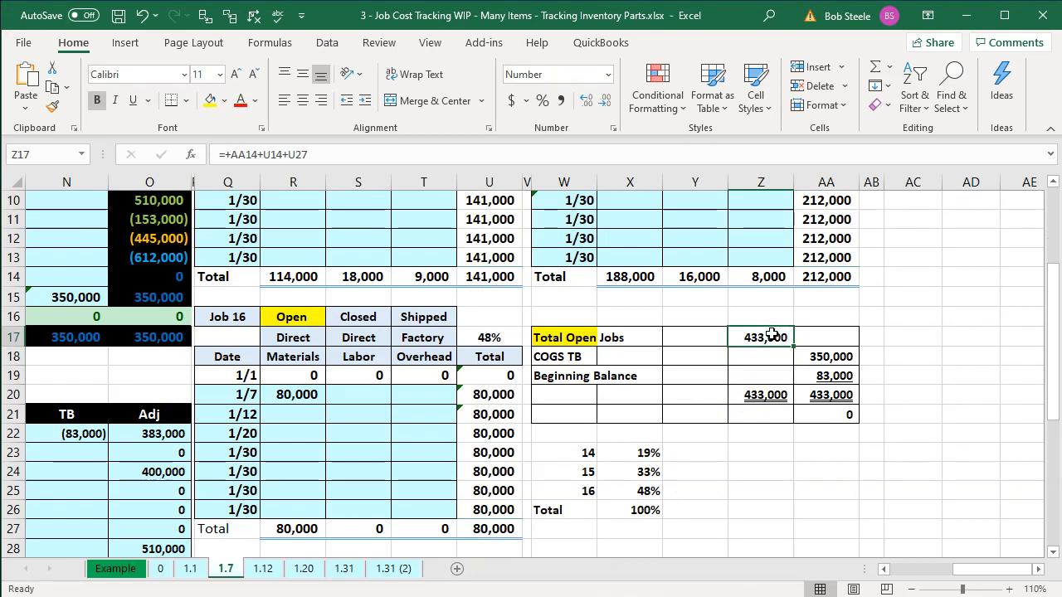
left_click(169, 298)
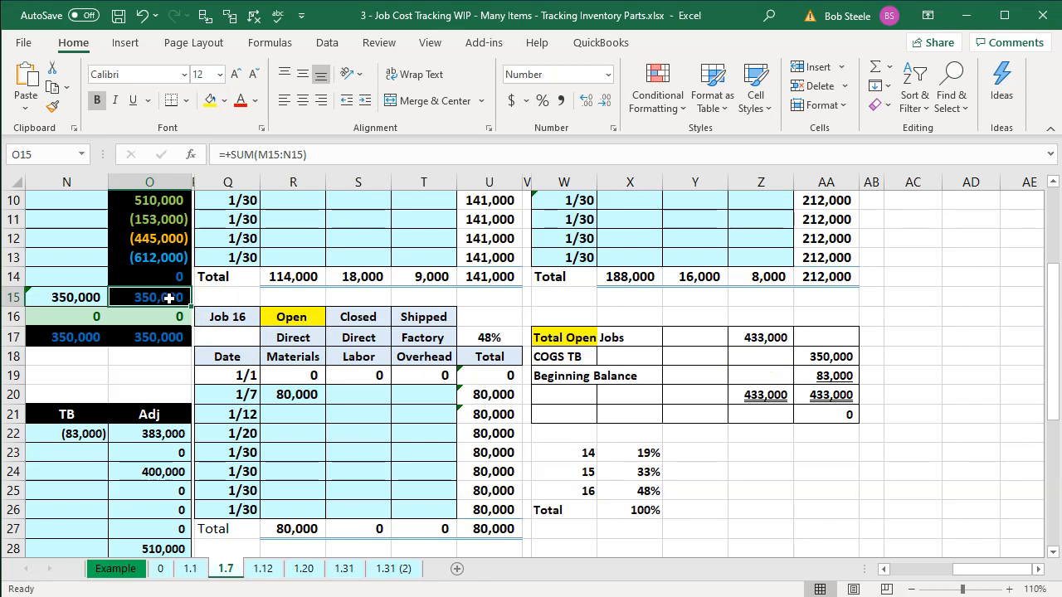
left_click(829, 375)
double_click(829, 375)
scroll(783, 365, "up", 2)
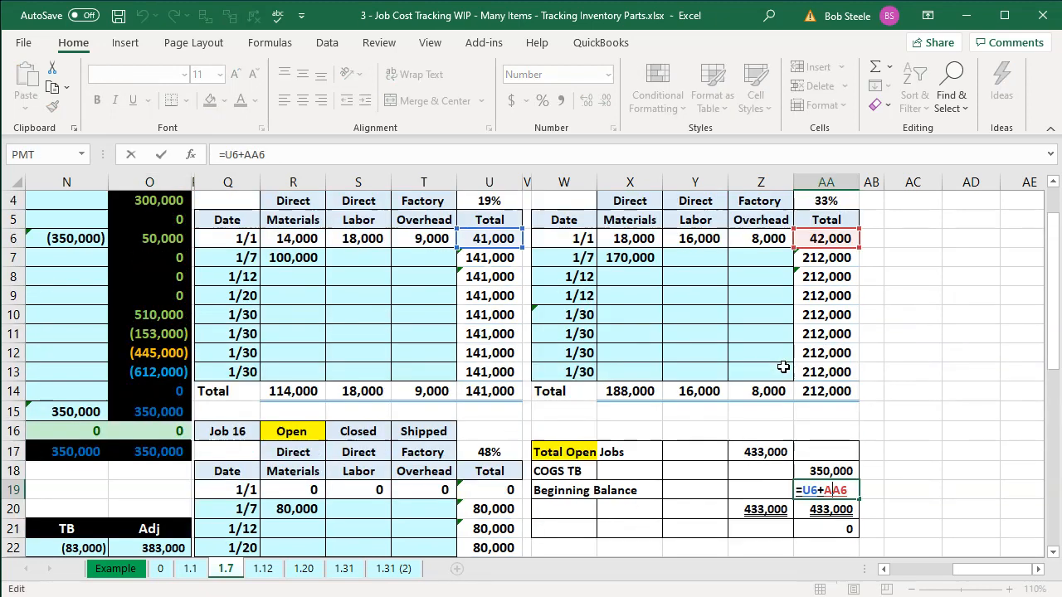
key("Return")
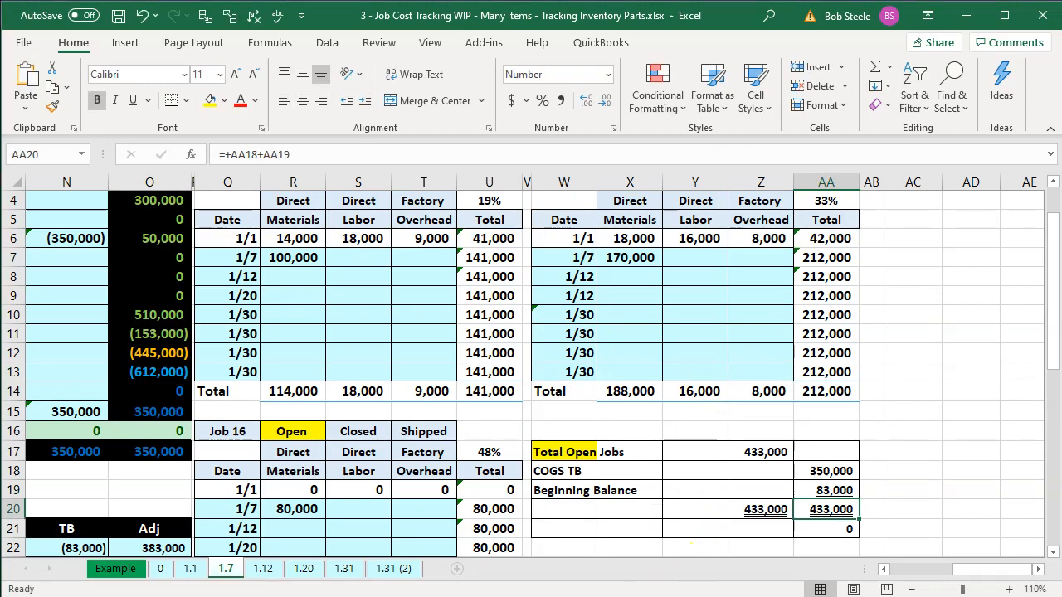
- Return to the QuickBooks job report and start a subtraction from 433000, its total actual cost, in the Calculator
key("alt+Tab")
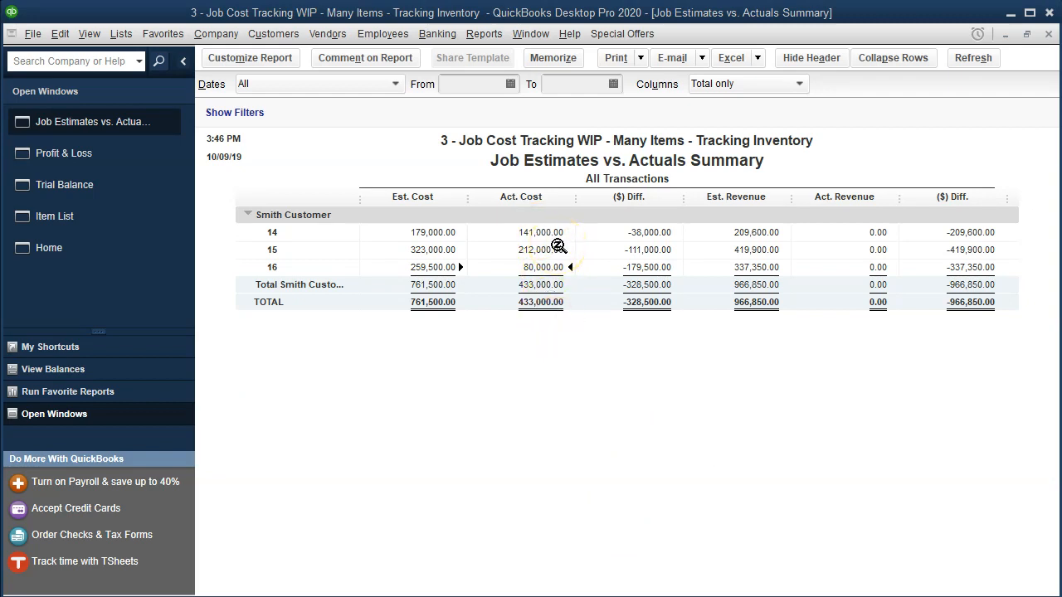
key("XF86Calculator")
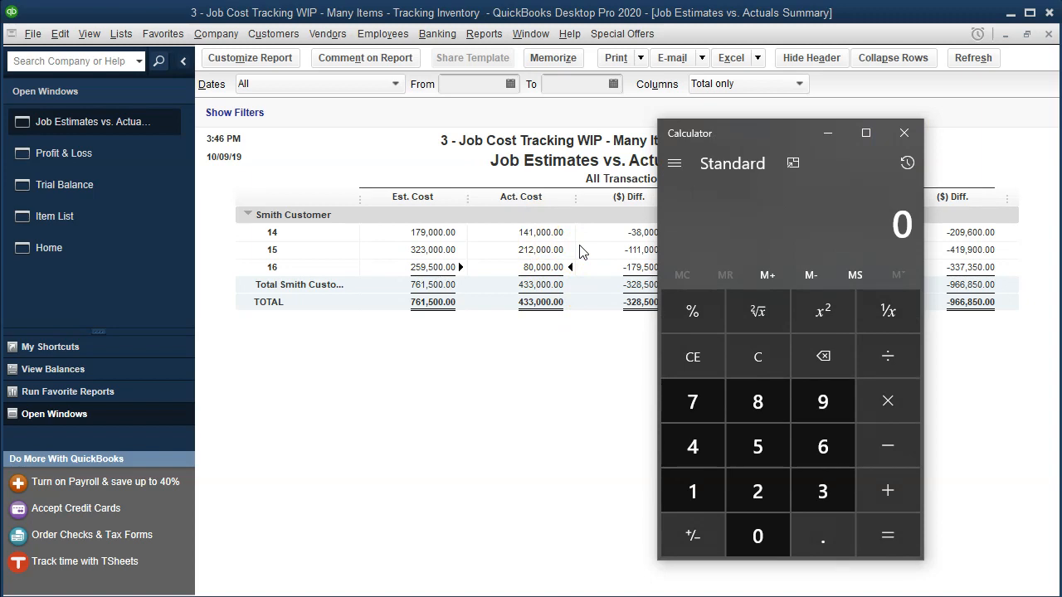
type("33000")
key("BackSpace")
key("BackSpace")
key("BackSpace")
key("BackSpace")
key("BackSpace")
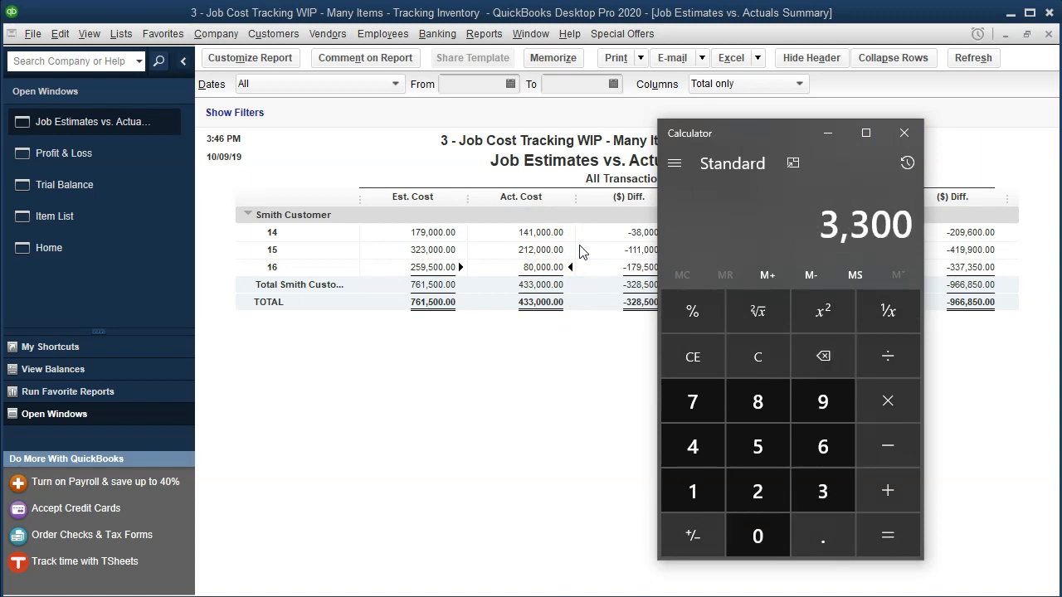
type("433000")
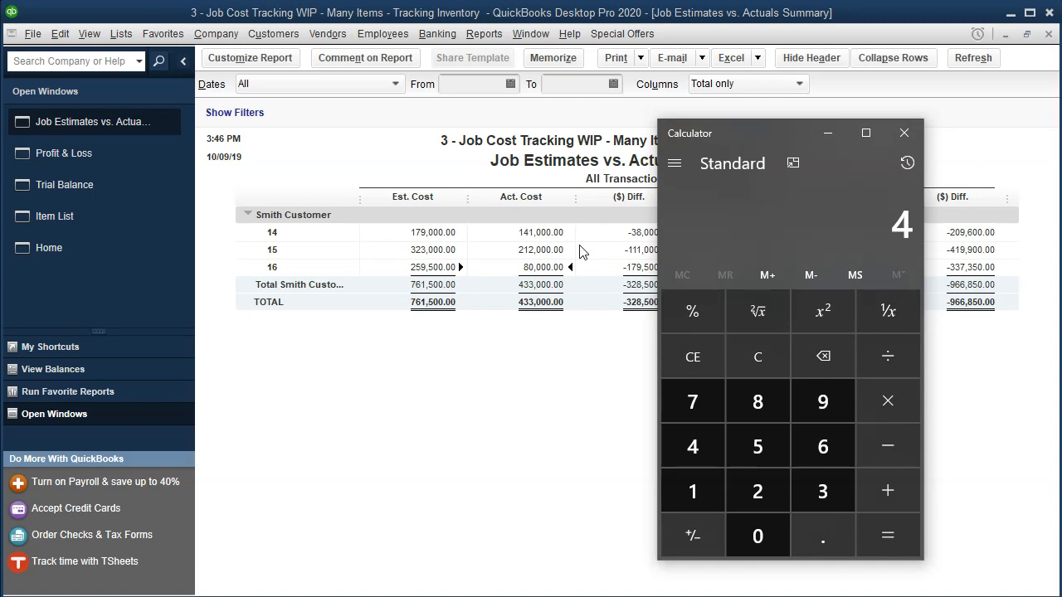
key("Return")
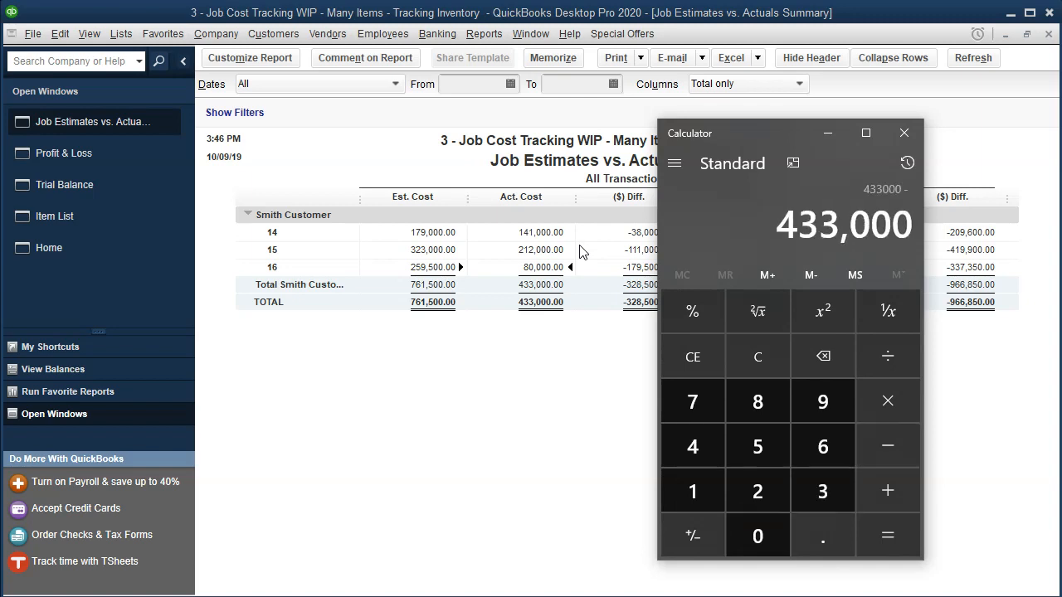
left_click_drag(762, 146, 1061, 138)
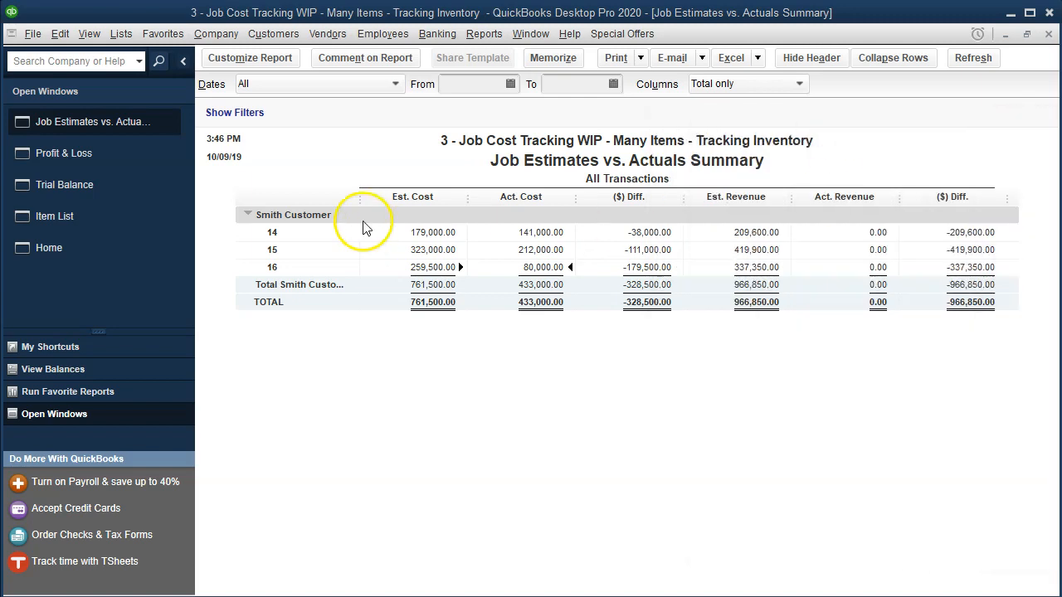
- Go to the Profit & Loss report and subtract its 350000 Total COGS in the Calculator, then move the Calculator out of view
left_click(64, 152)
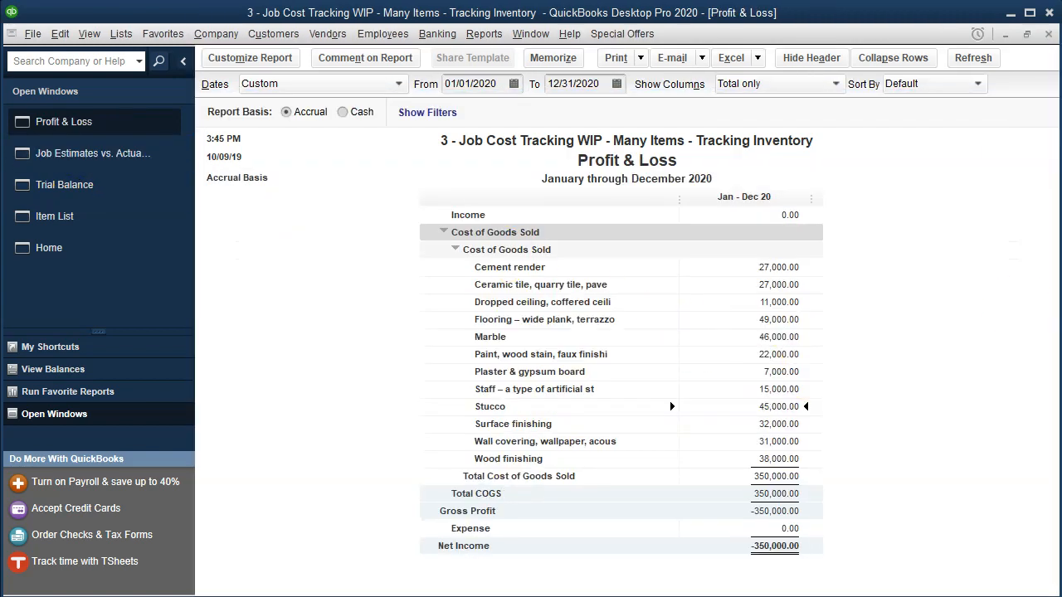
left_click_drag(1053, 138, 343, 146)
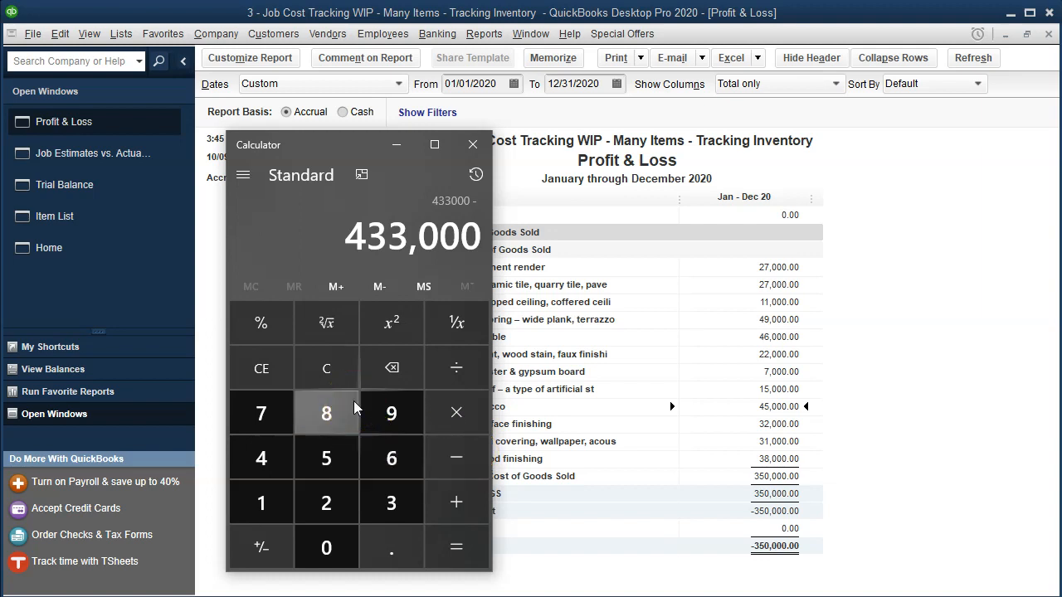
type("350000")
key("Return")
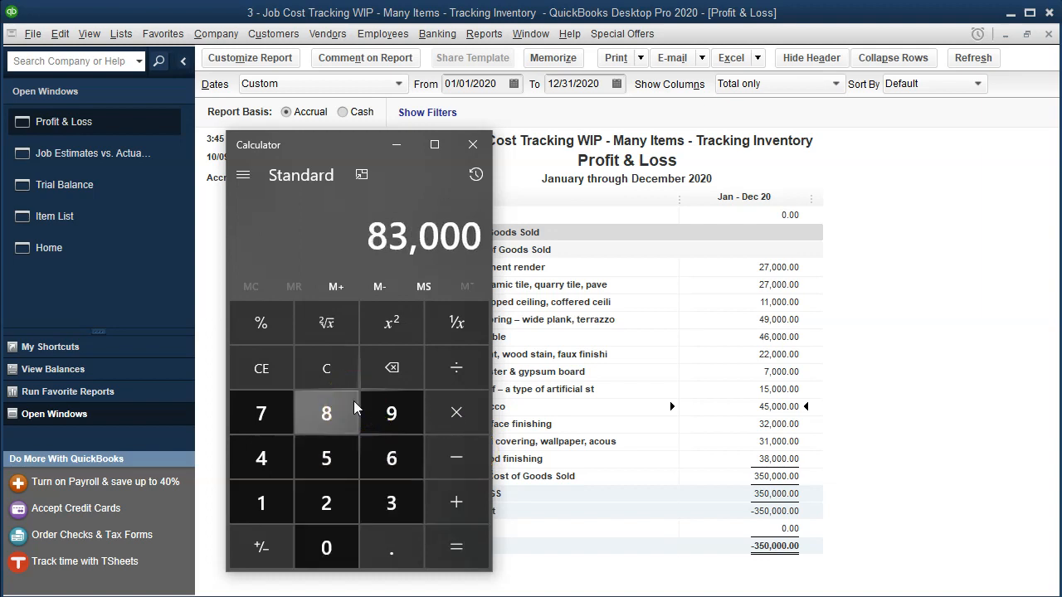
left_click_drag(307, 147, 1061, 145)
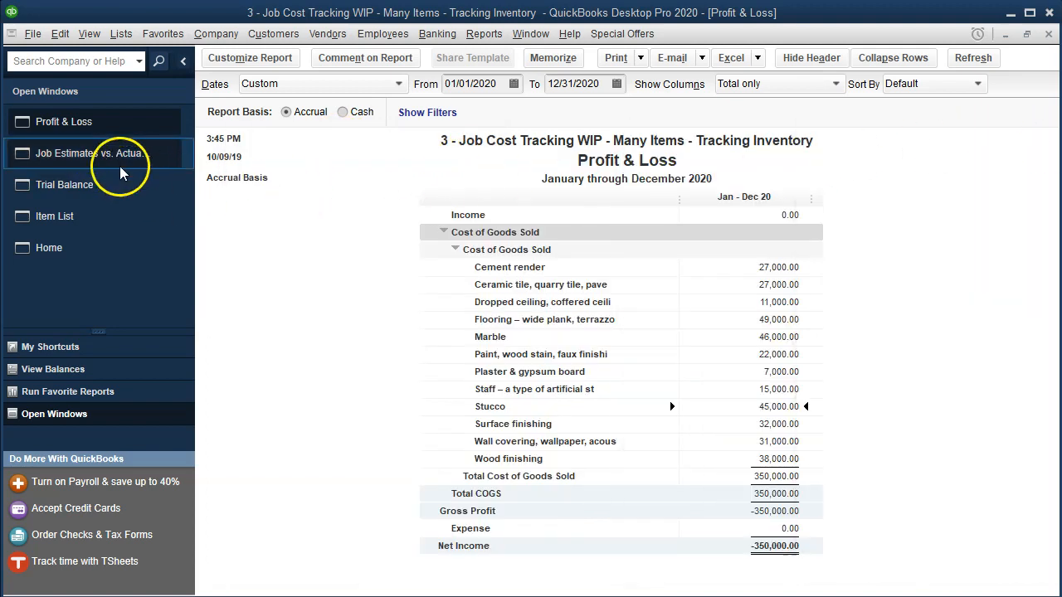
- Return to the Job Estimates vs. Actuals Summary and limit its date range to 12/31/2019 through 12/31/2019
left_click(166, 153)
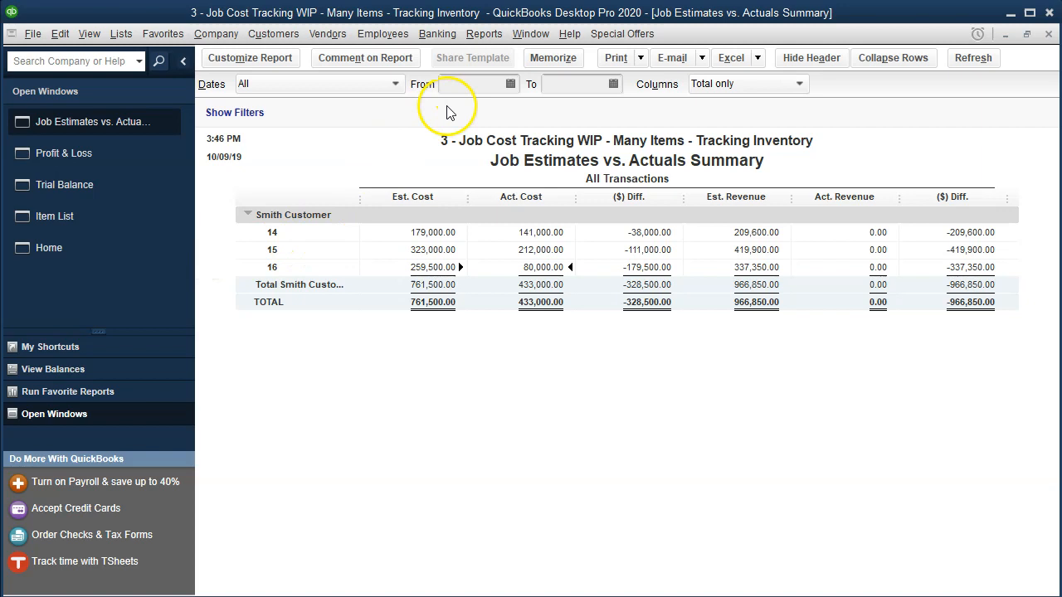
left_click(472, 86)
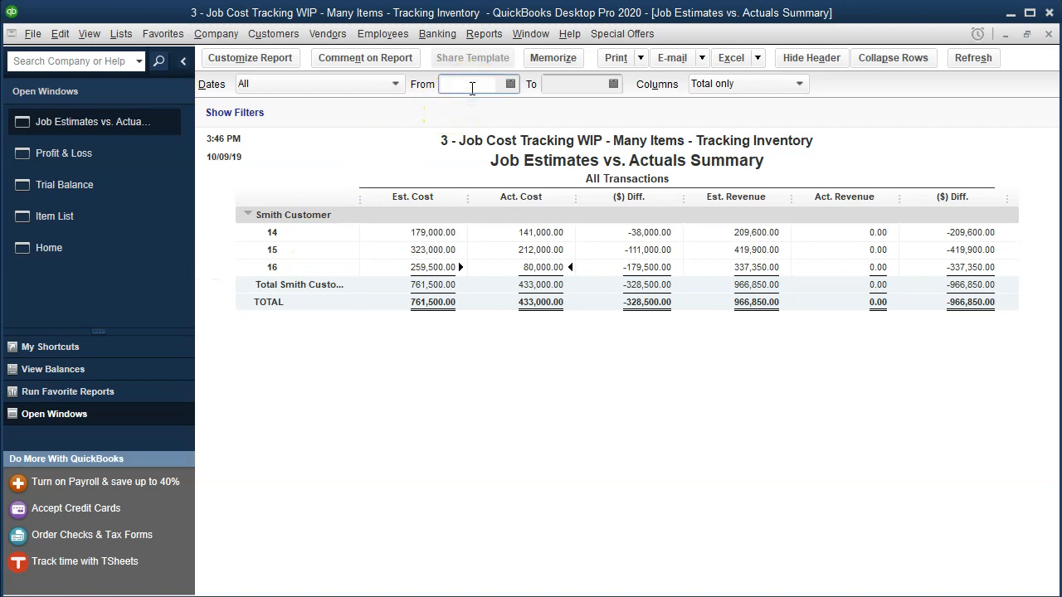
type("12/31/2019")
key("Tab")
type("123119")
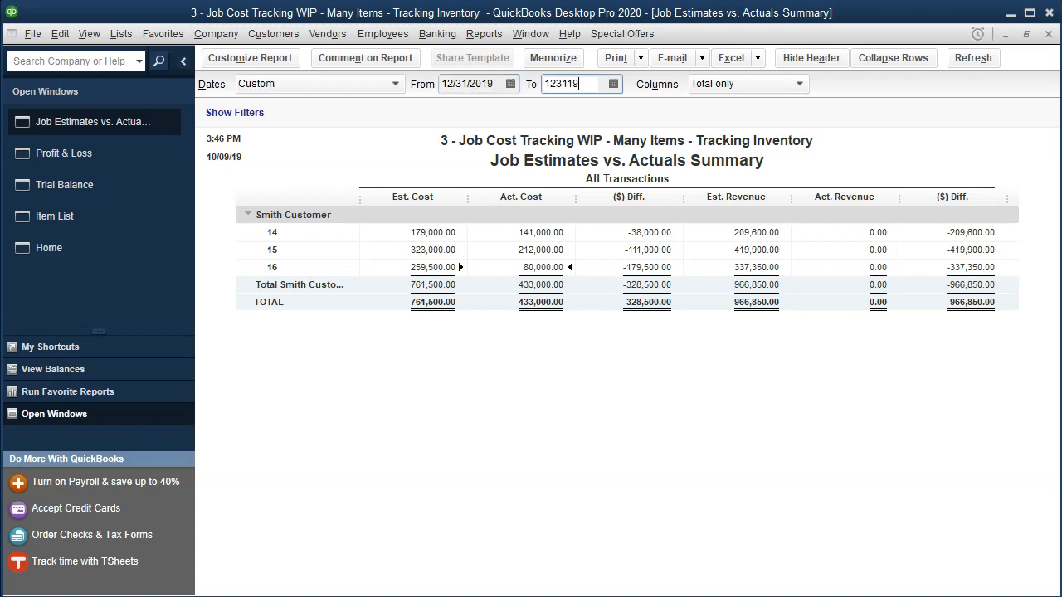
key("Tab")
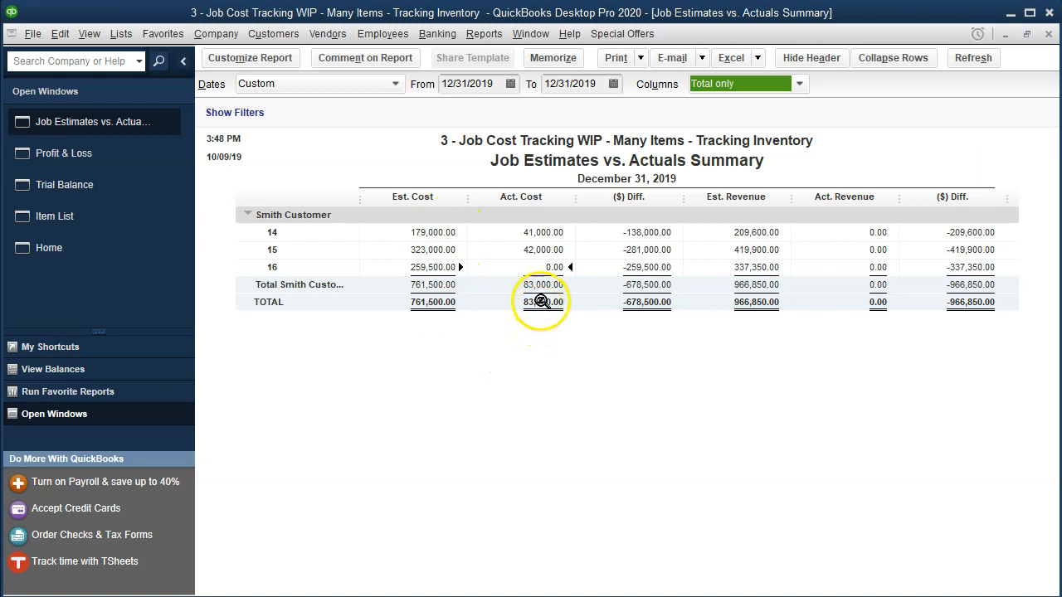
- Try to set the start date of the job summary report to 01/01/2020
left_click(483, 83)
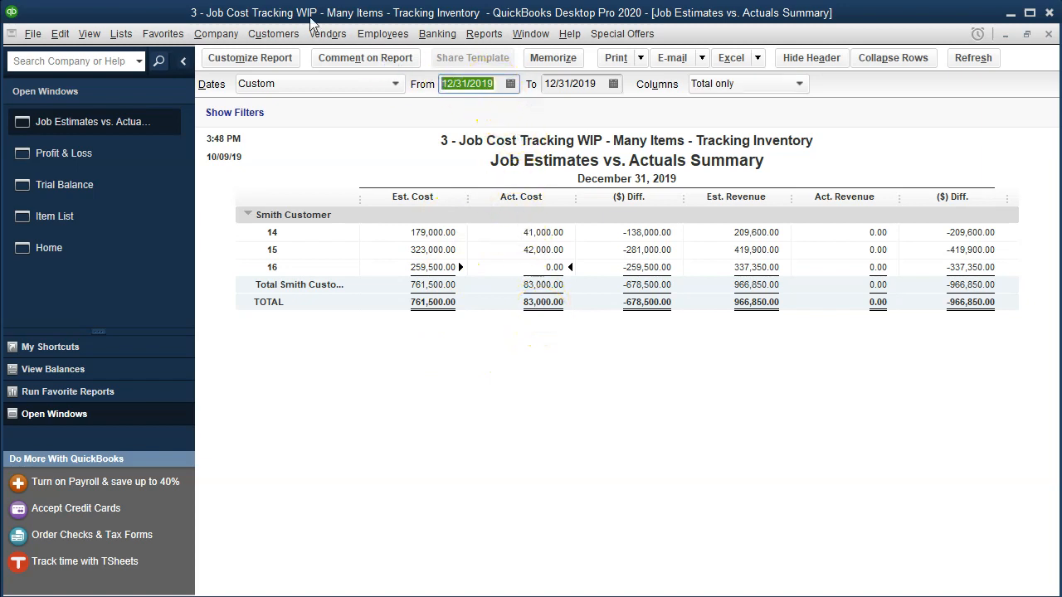
type("0")
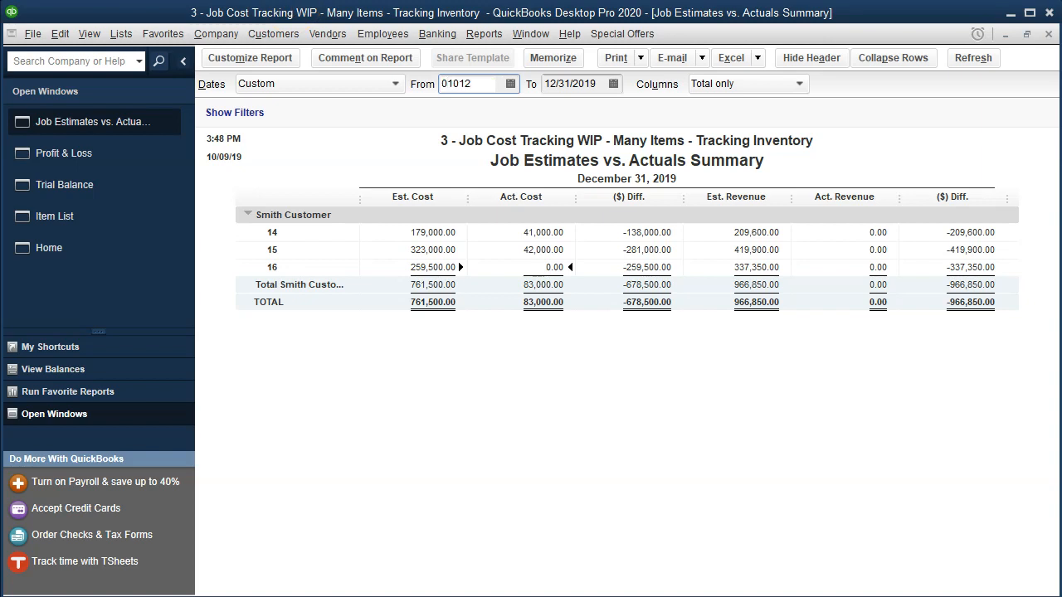
type("1/01/20")
key("Tab")
key("Tab")
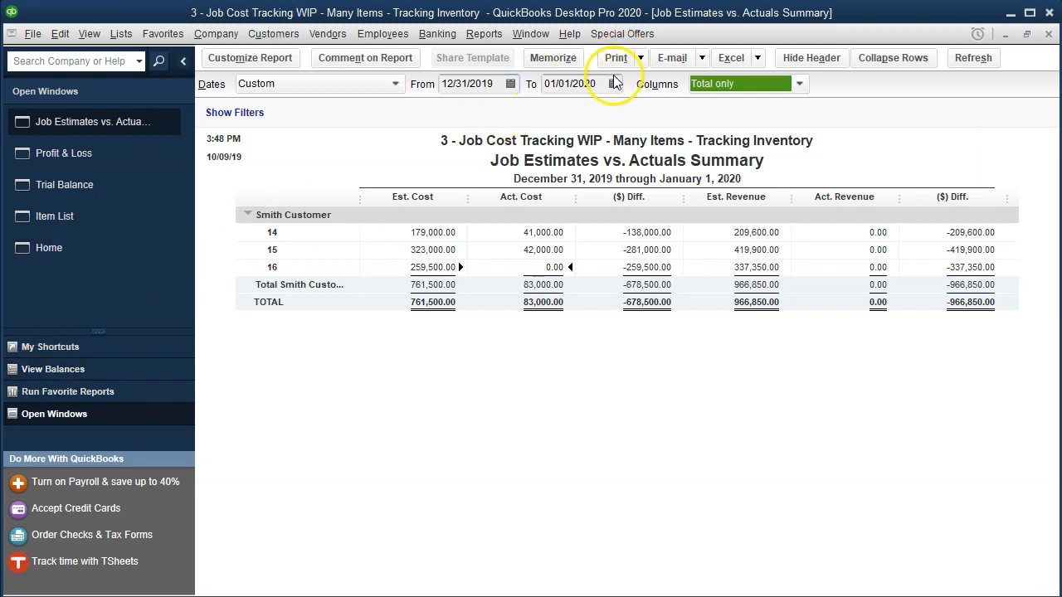
- Set the job summary report's date range to 01/01/2020 through 12/31/2020
left_click_drag(600, 84, 413, 87)
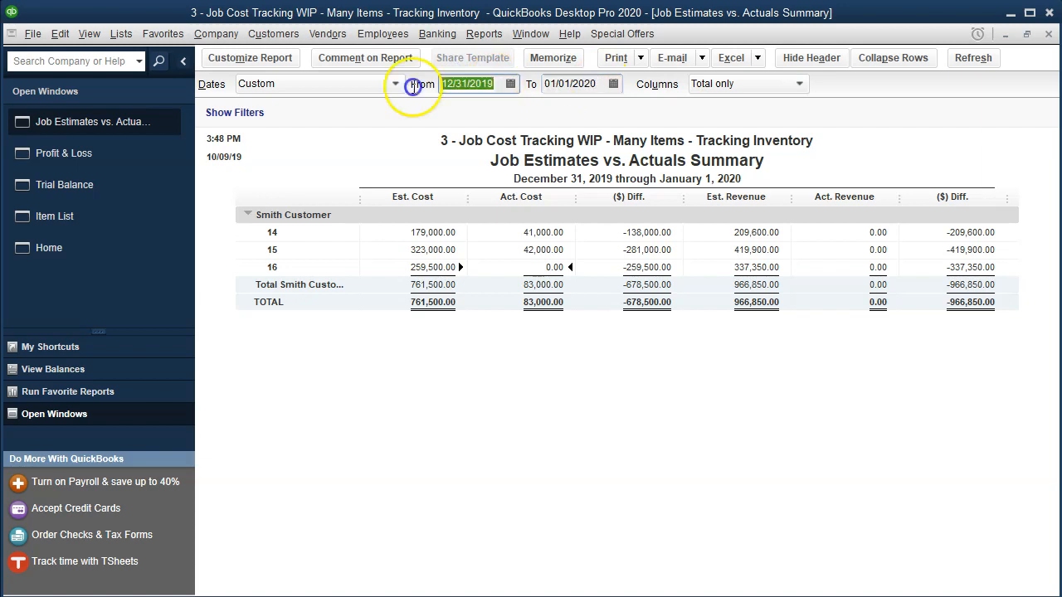
type("01/01/2020")
key("Tab")
type("1")
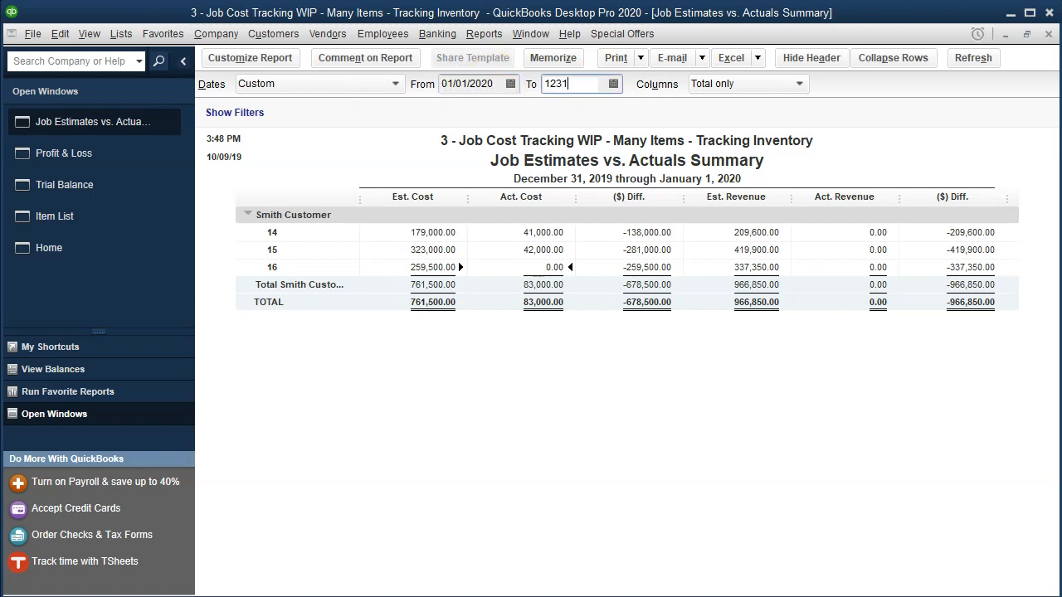
type("2/31/2020")
key("Tab")
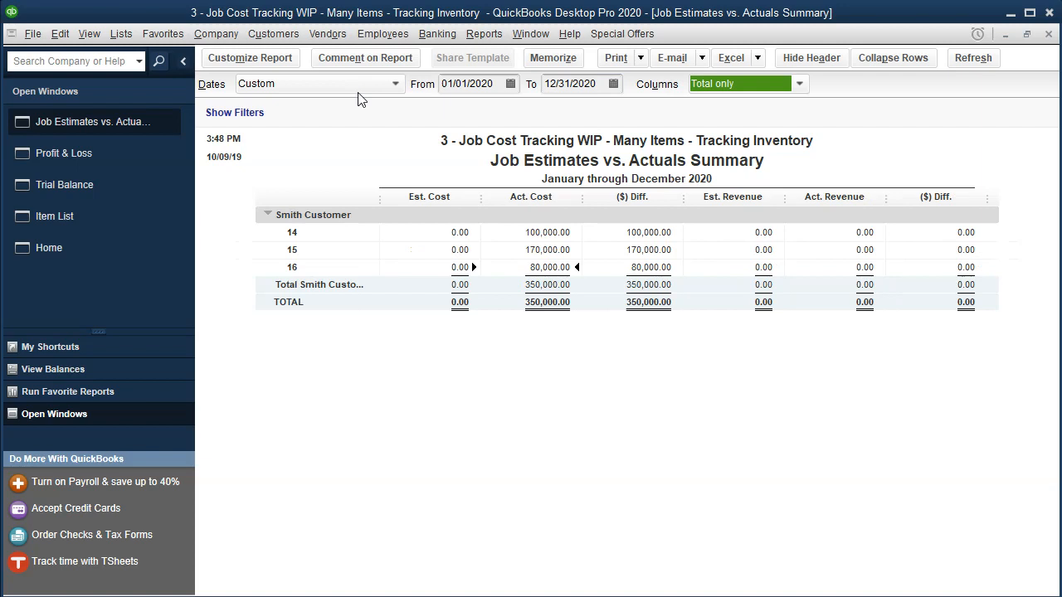
- Compare the job summary's 2020 total actual cost with Total COGS on the Profit & Loss, ending on the job summary
left_click(556, 302)
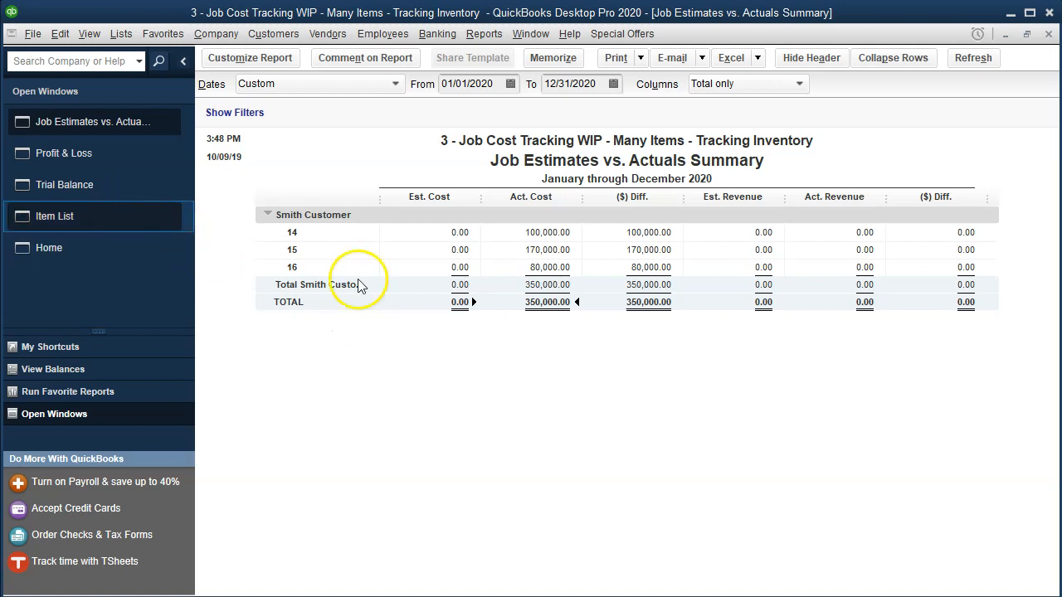
left_click(83, 162)
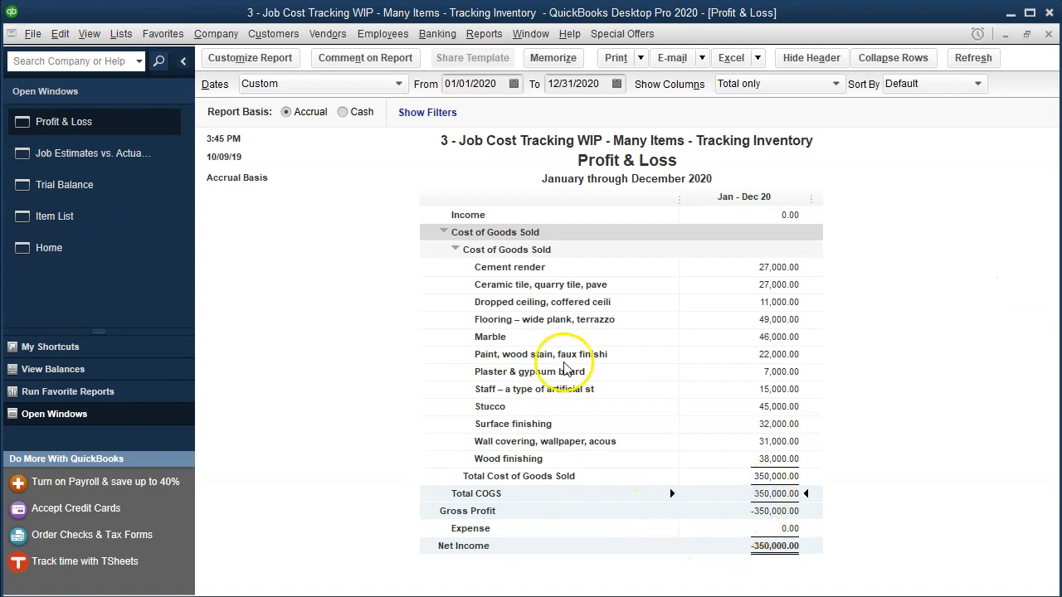
left_click(120, 158)
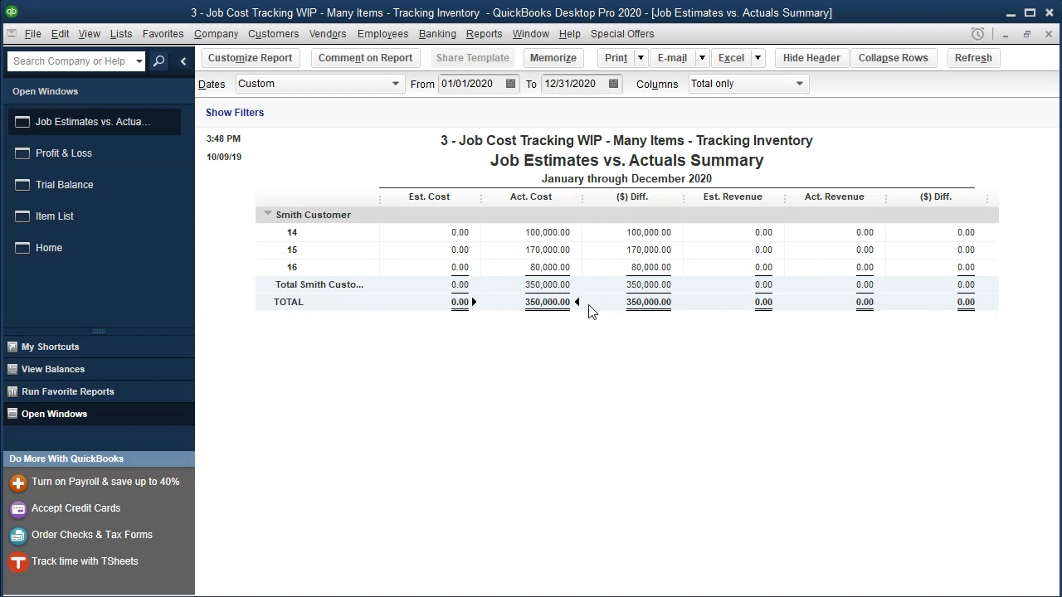
left_click(588, 320)
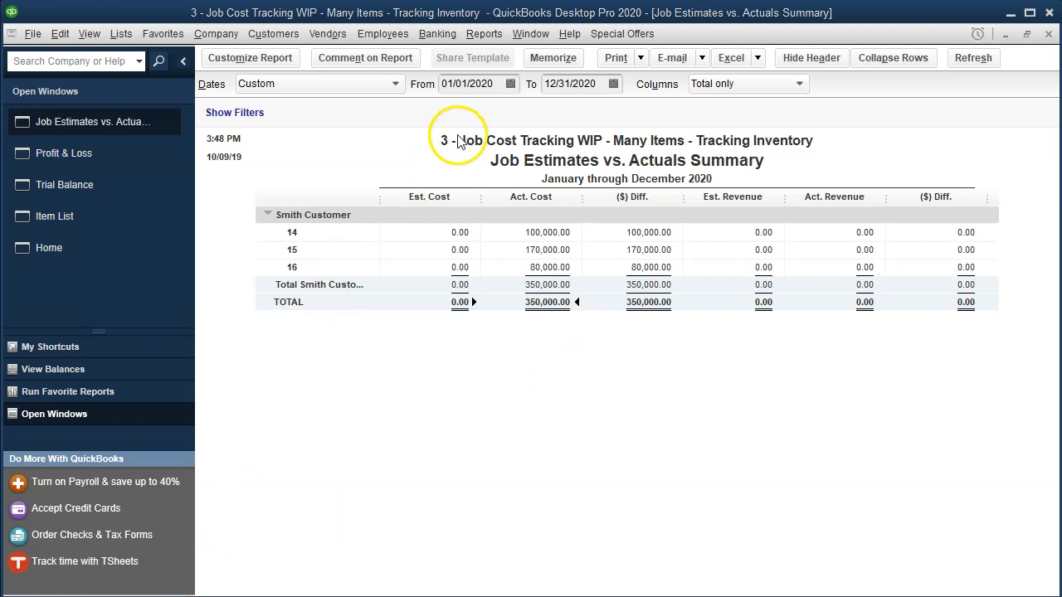
- Open the Job Estimates vs. Actuals Detail report for job 15 and review its actual costs item by item
left_click(484, 34)
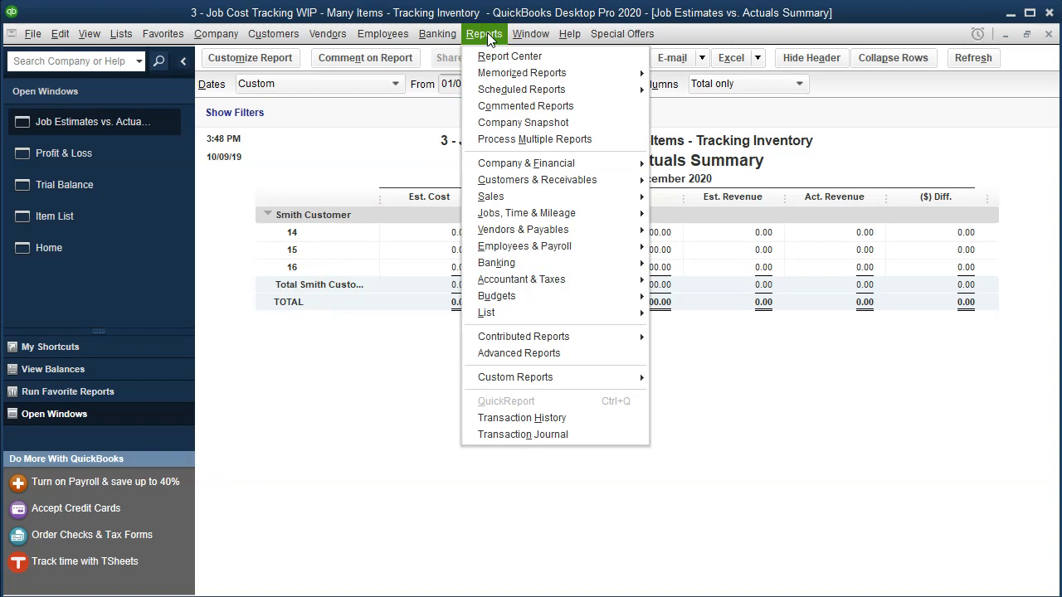
mouse_move(539, 218)
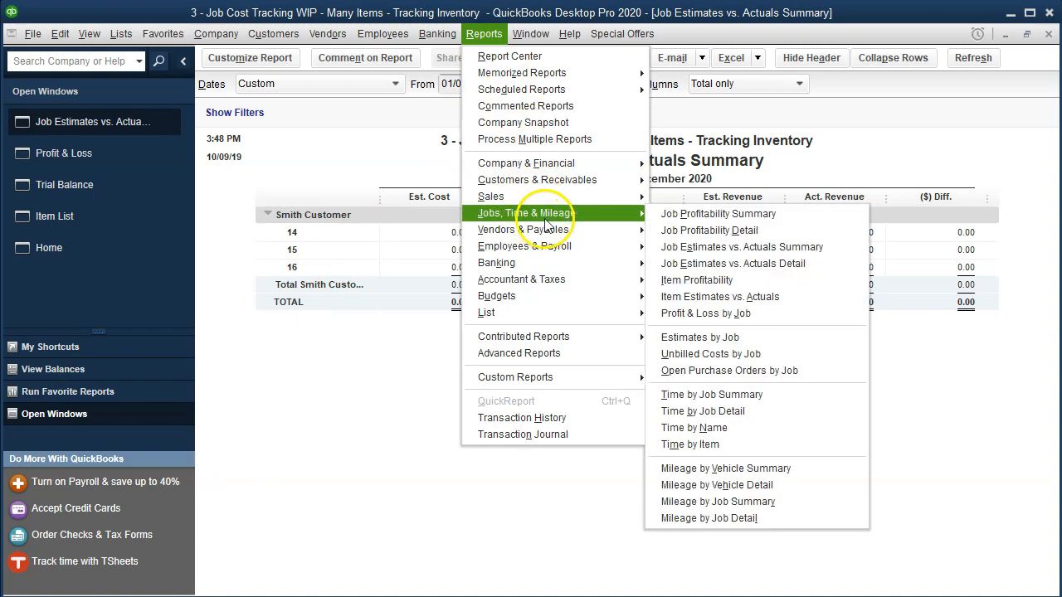
left_click(794, 264)
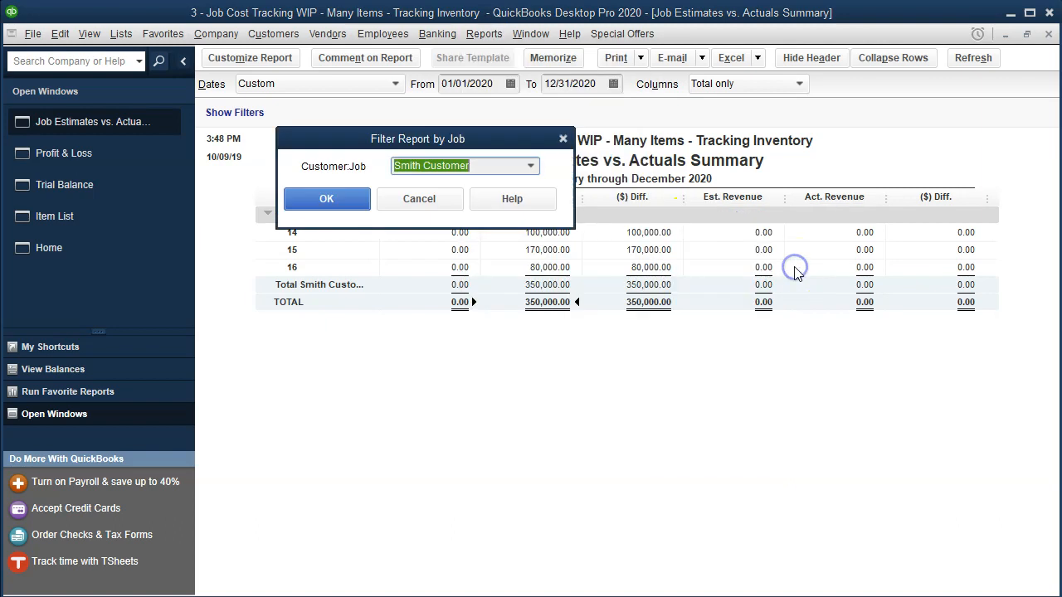
left_click(525, 163)
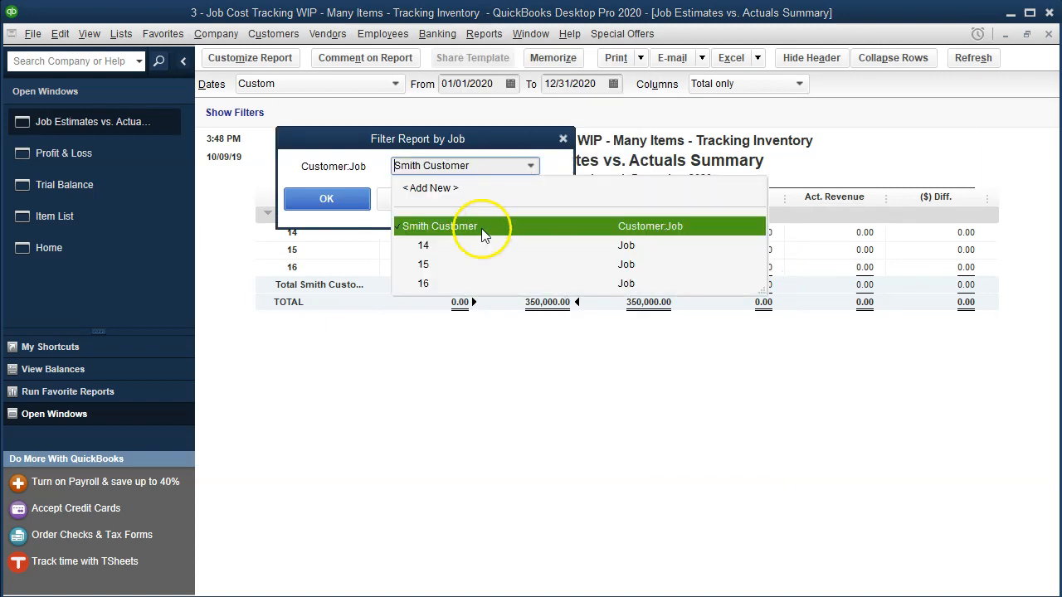
left_click(436, 266)
left_click(351, 202)
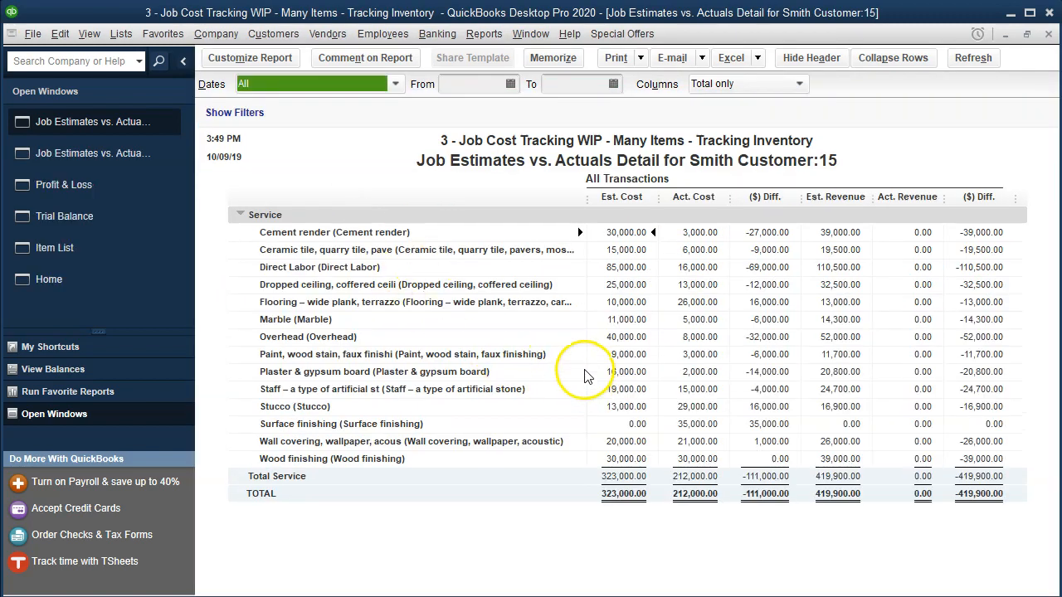
left_click(690, 234)
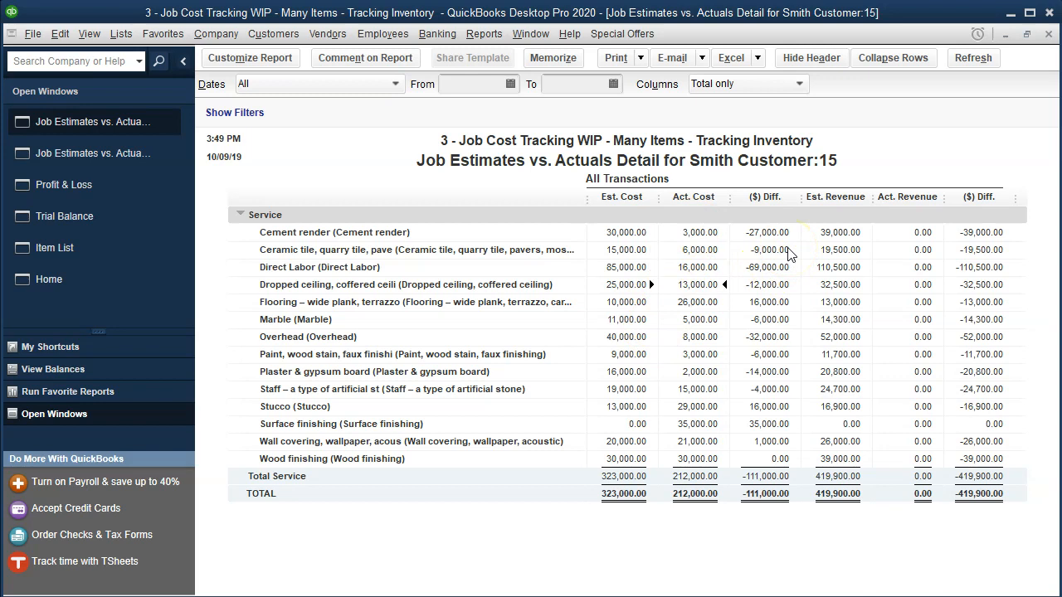
key("Down")
key("Down")
key("Down")
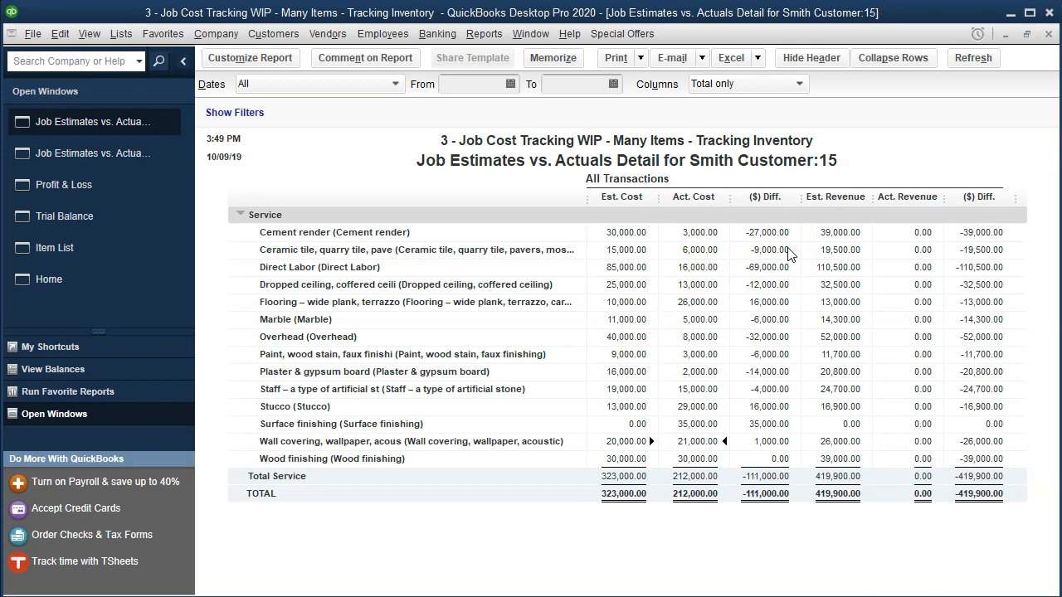